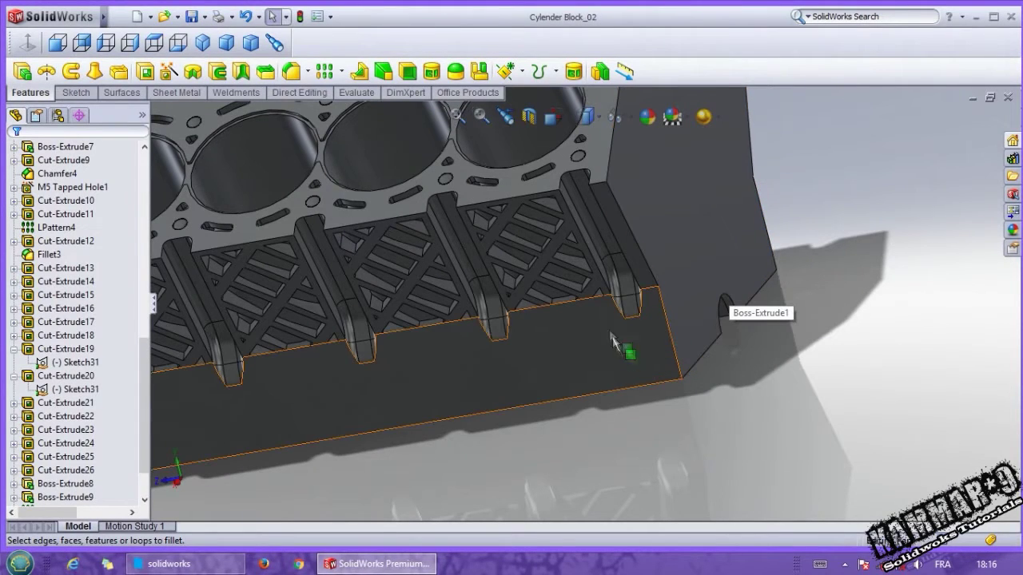
Examine the cylinder block's bores, ribbed side wall, end face and flat lower side face from several angles
middle_drag(612, 342, 540, 283)
scroll(539, 284, up, 2)
scroll(504, 224, down, 2)
middle_drag(447, 257, 475, 286)
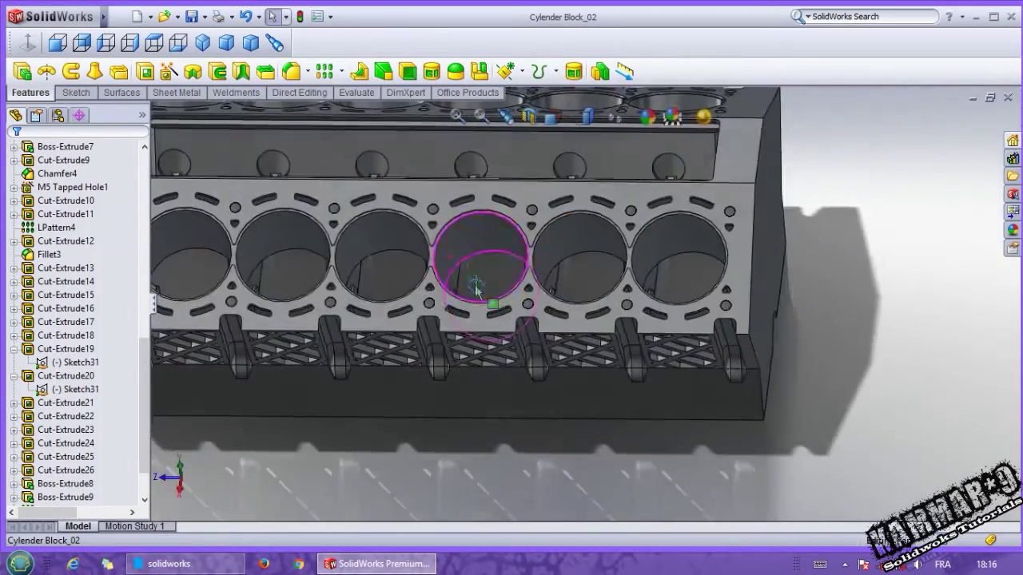
scroll(479, 291, up, 5)
scroll(360, 240, down, 6)
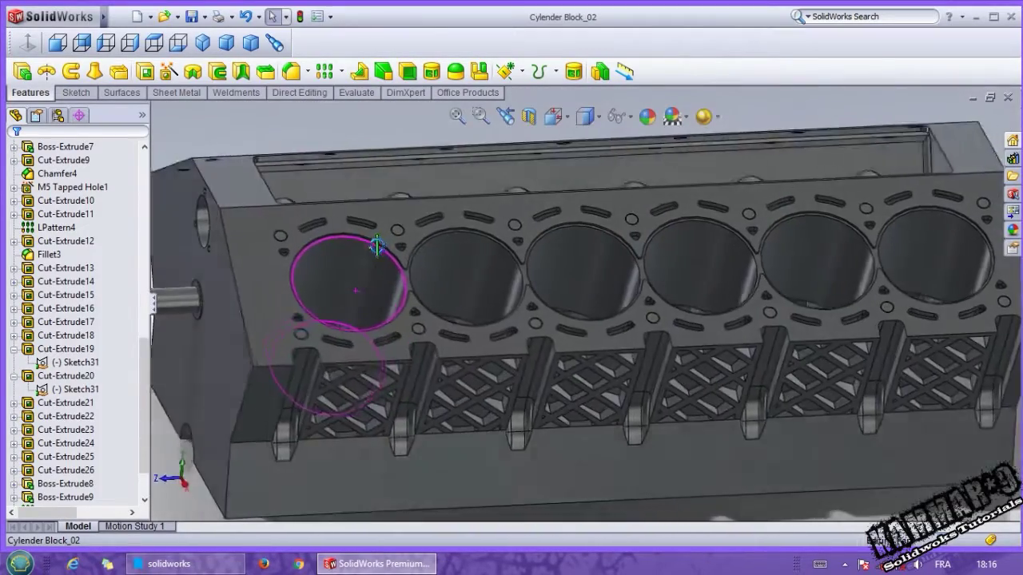
scroll(376, 292, up, 5)
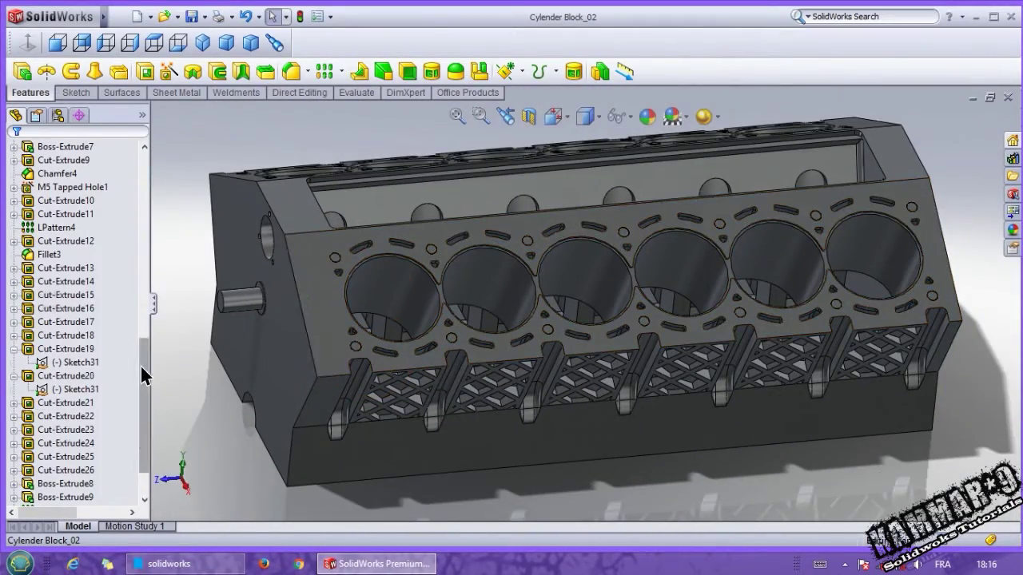
drag(141, 366, 141, 178)
scroll(448, 240, down, 6)
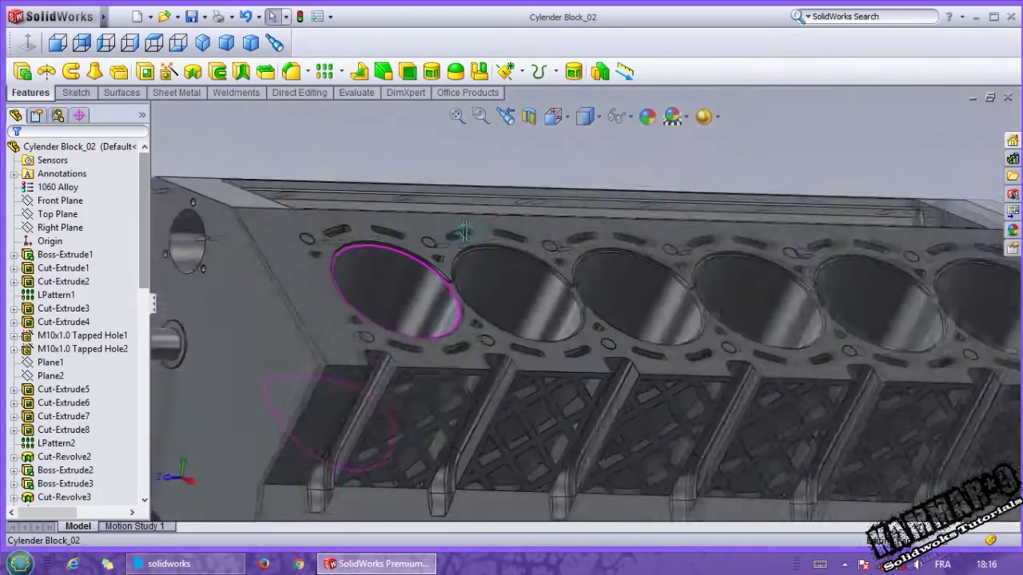
scroll(472, 292, up, 6)
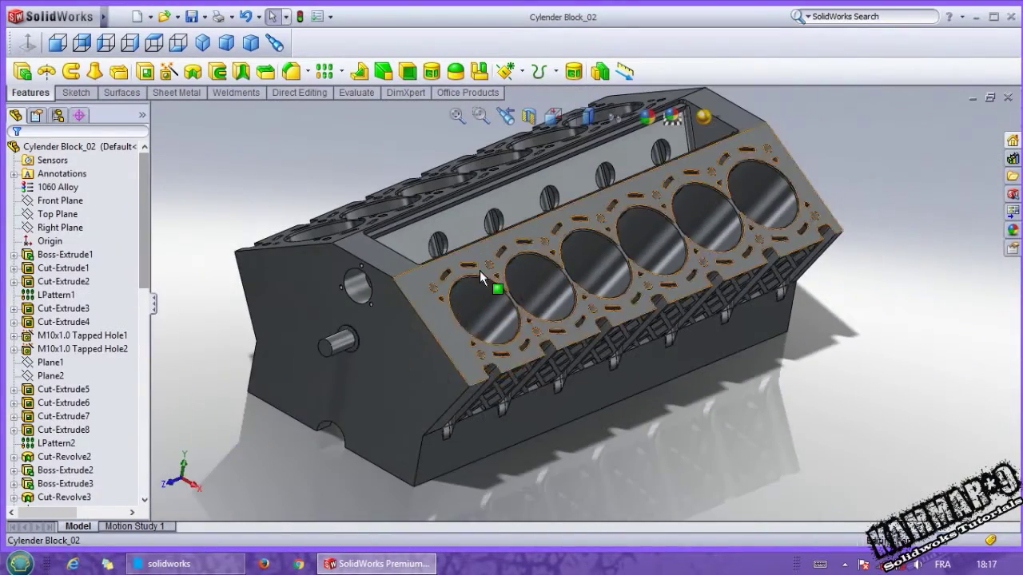
scroll(479, 273, down, 2)
middle_drag(547, 299, 466, 290)
scroll(466, 289, up, 2)
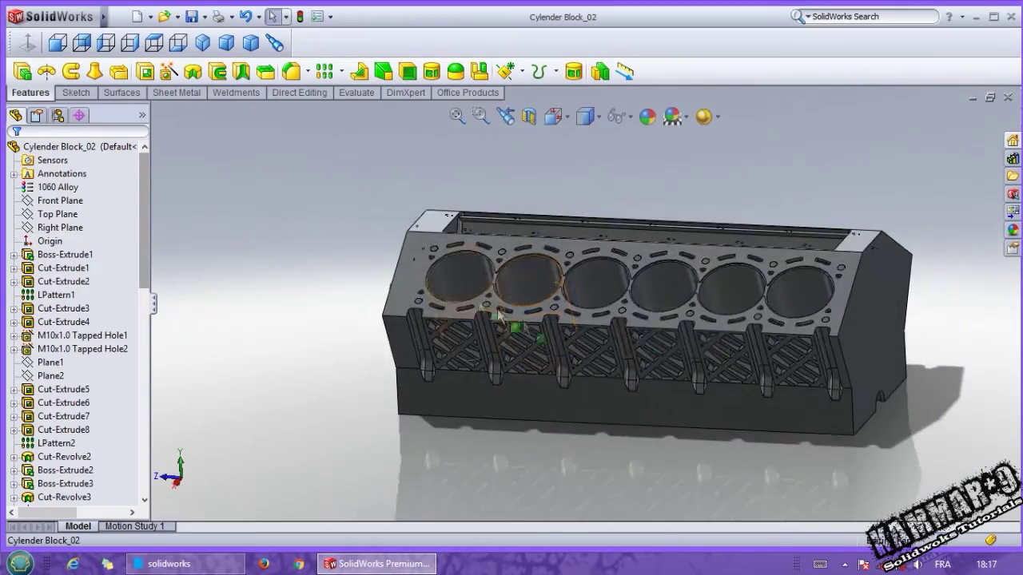
scroll(774, 334, down, 3)
scroll(823, 470, down, 5)
middle_drag(824, 462, 713, 411)
scroll(713, 411, up, 2)
scroll(641, 343, down, 2)
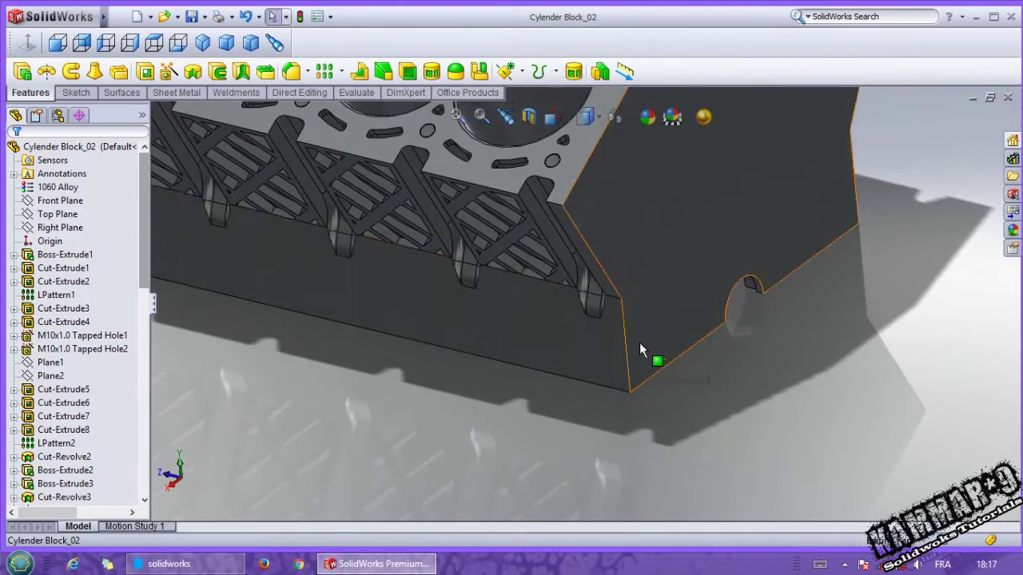
scroll(569, 346, down, 1)
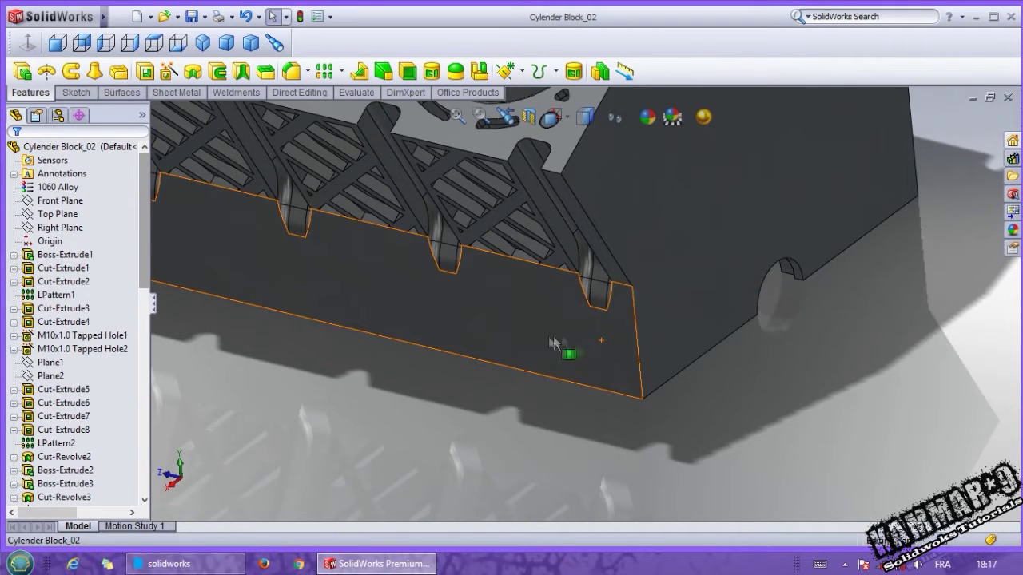
Start a sketch on the flat lower side face beneath the ribs and view it face-on
click(560, 339)
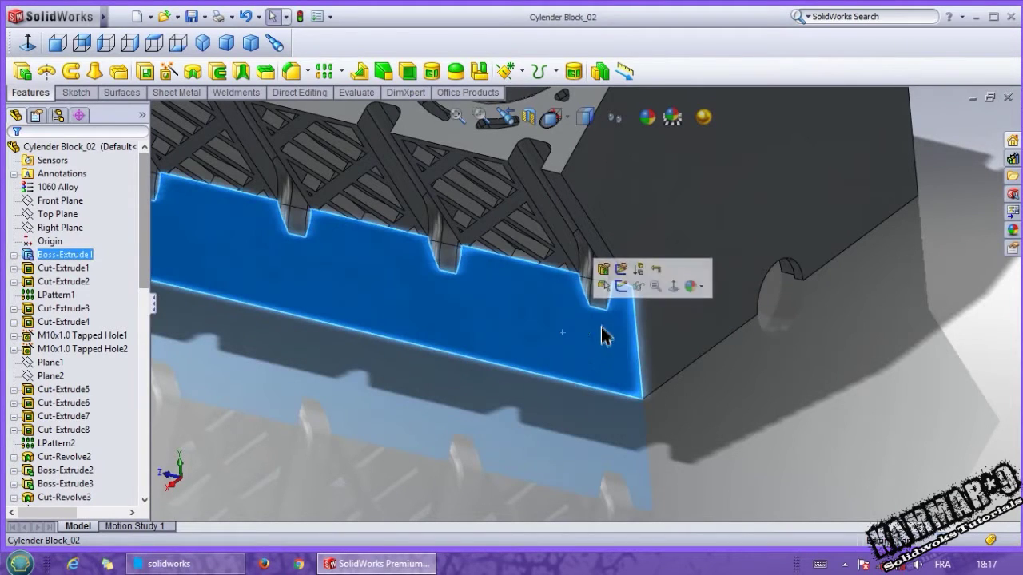
mouse_move(729, 289)
middle_down()
mouse_move(761, 320)
mouse_move(768, 243)
middle_up()
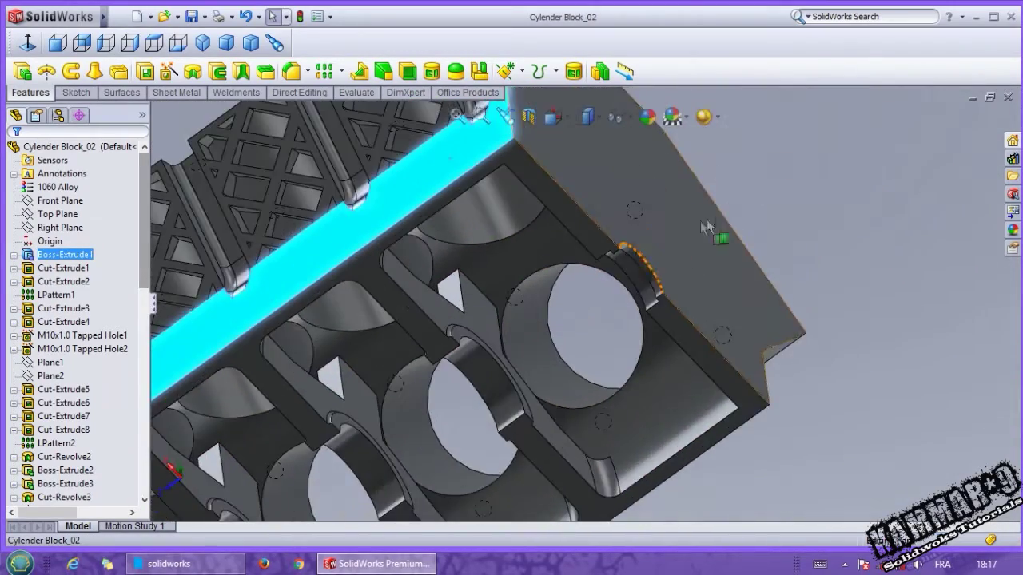
scroll(614, 244, down, 3)
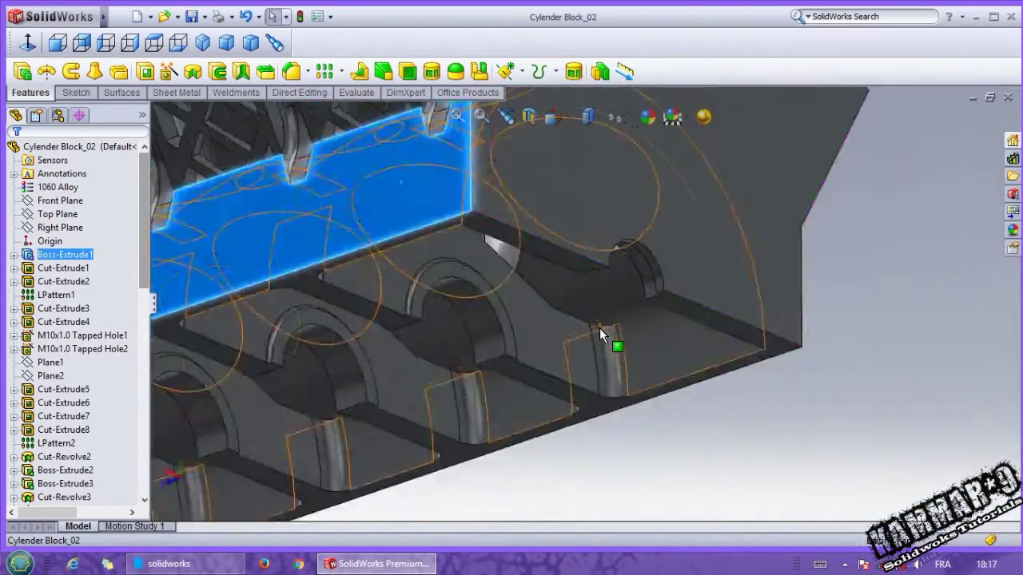
scroll(600, 327, up, 4)
middle_drag(359, 338, 496, 352)
middle_drag(452, 288, 523, 321)
scroll(523, 321, down, 5)
click(599, 355)
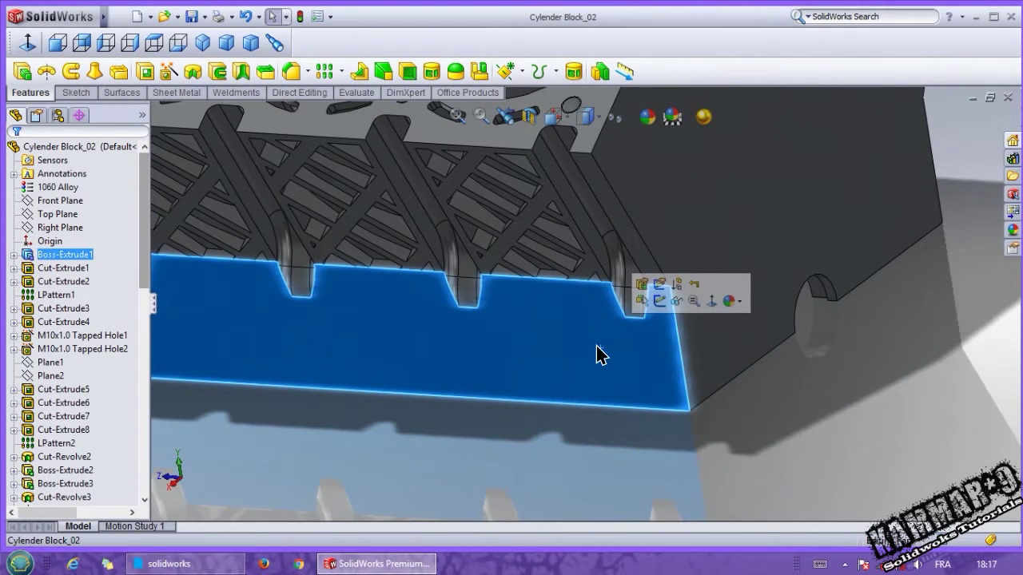
click(658, 302)
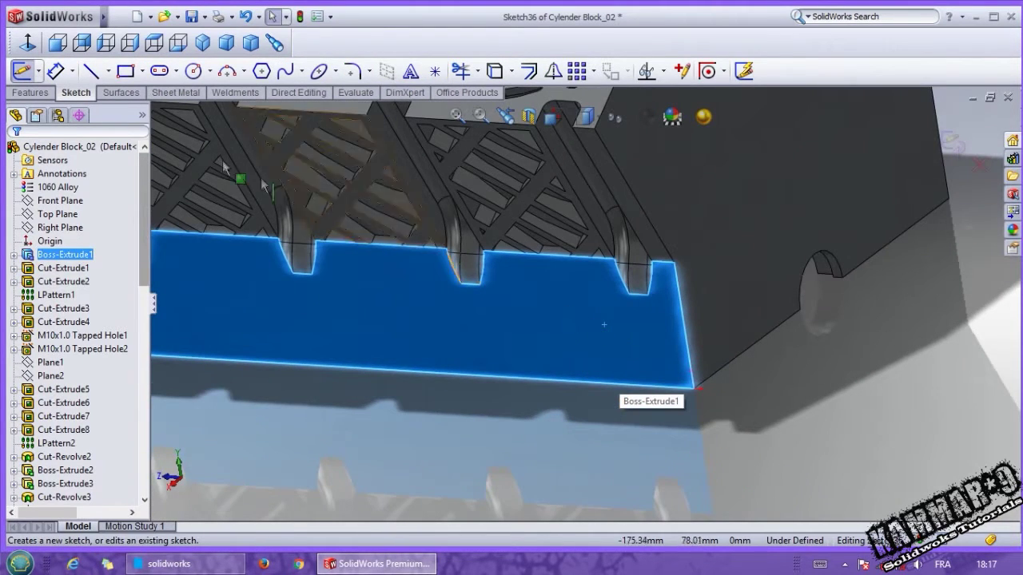
click(26, 43)
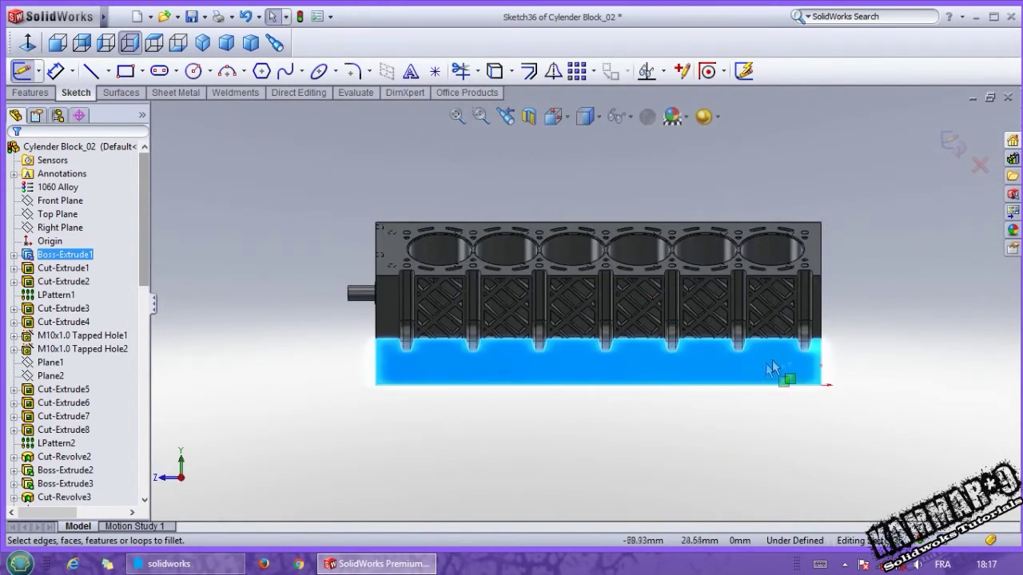
Sketch a center rectangle about 19 by 18.7 mm on the face, near its lower-right corner
scroll(788, 372, down, 5)
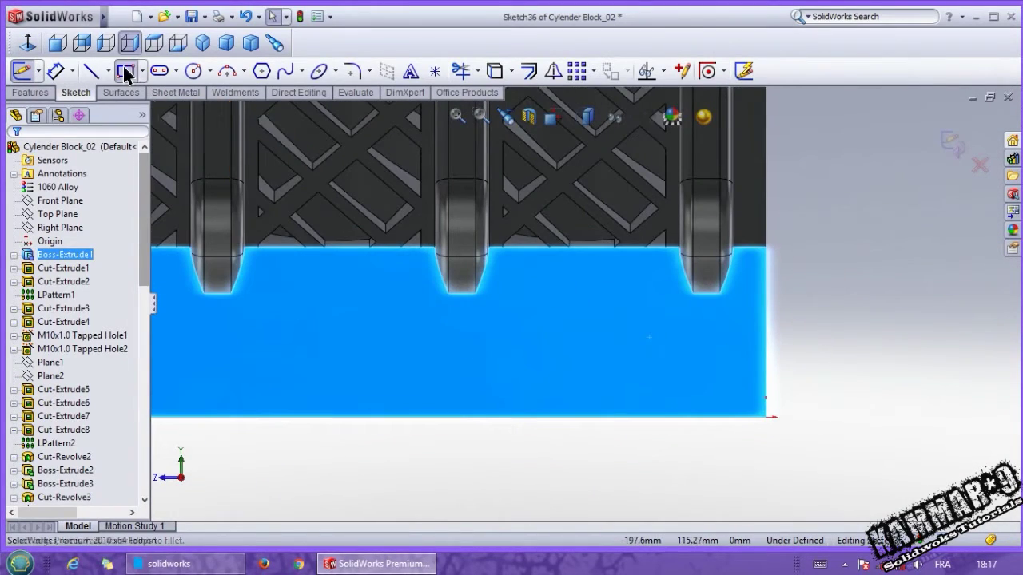
click(125, 71)
scroll(632, 369, down, 3)
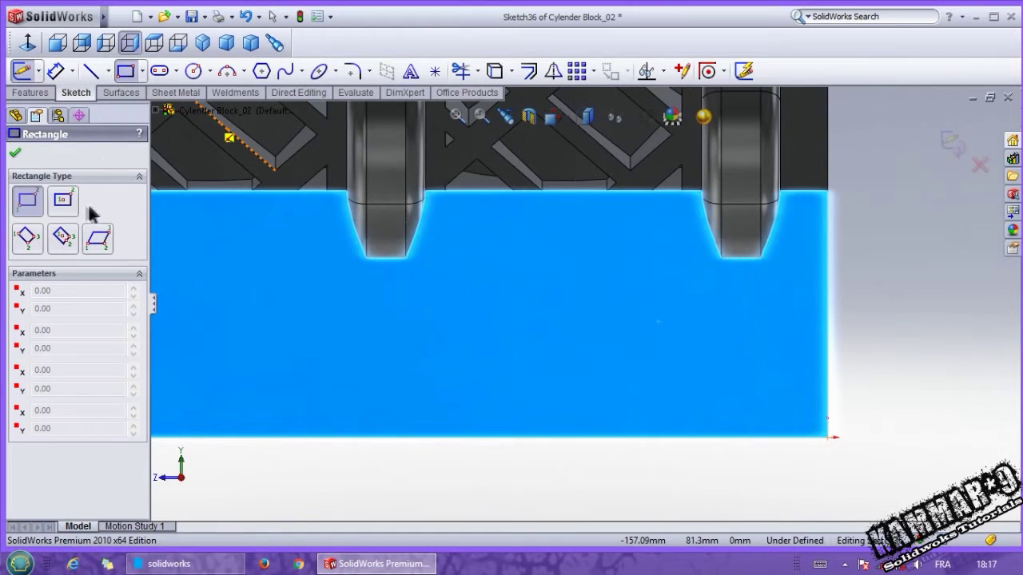
click(64, 202)
click(706, 383)
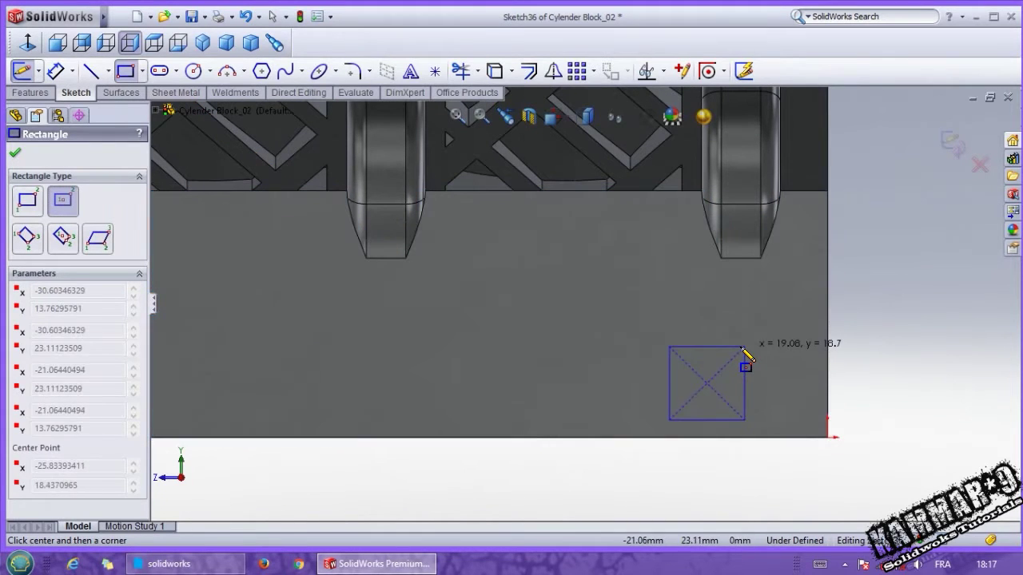
click(745, 346)
Dimension the rectangle to 14 mm wide and 13 mm high
right_drag(914, 299, 914, 268)
click(707, 350)
click(706, 304)
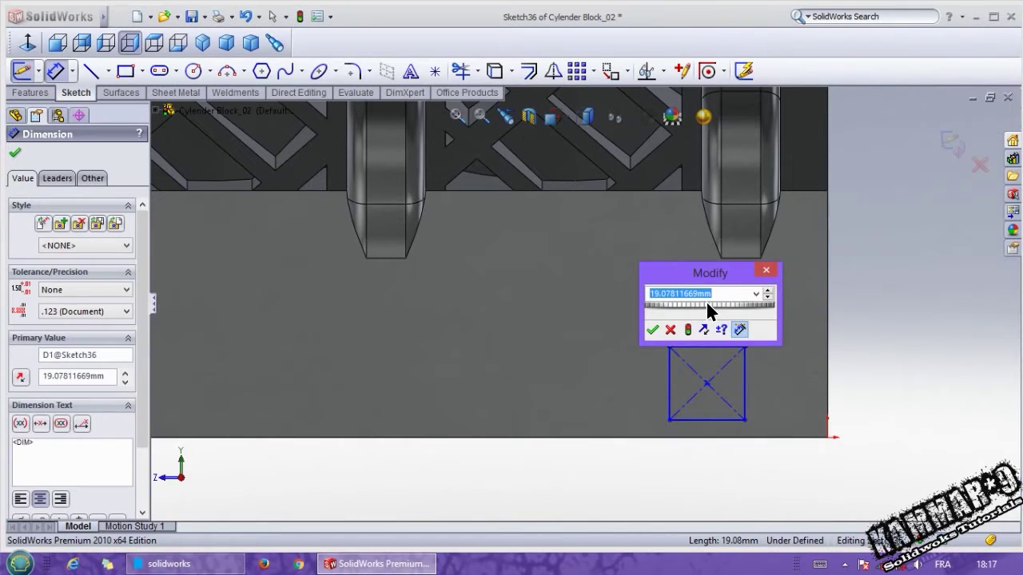
text(14)
key(Return)
click(670, 372)
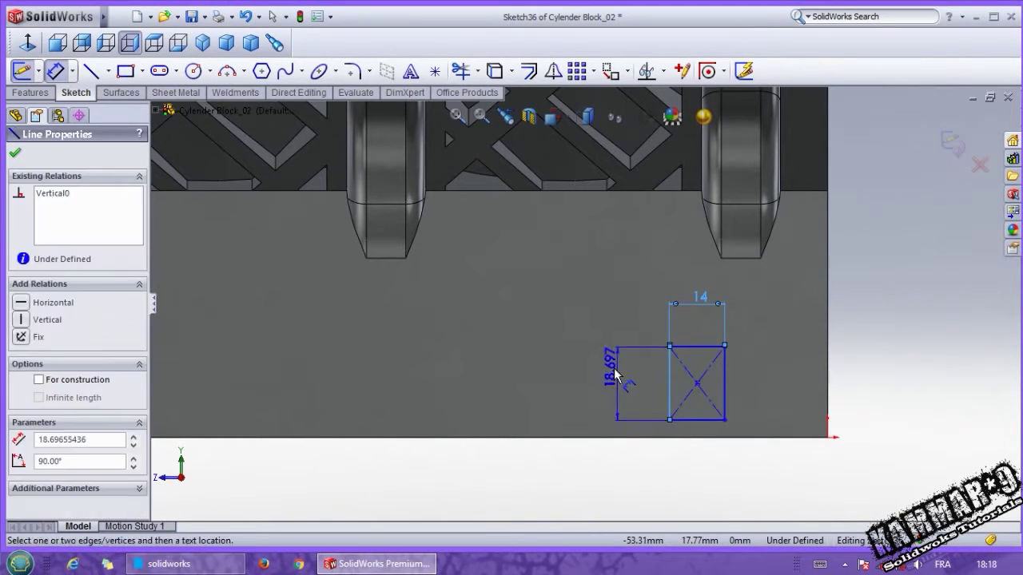
click(615, 370)
text(13)
key(Return)
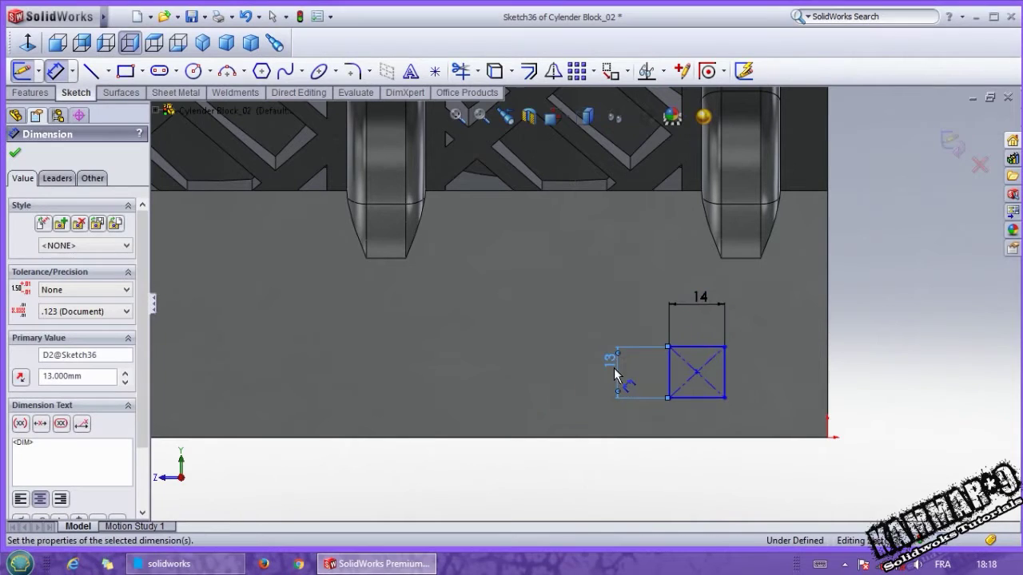
Dimension the rectangle's center 46 mm from the face's nearest vertical end edge
click(691, 378)
key(Escape)
right_drag(586, 425, 554, 337)
click(695, 373)
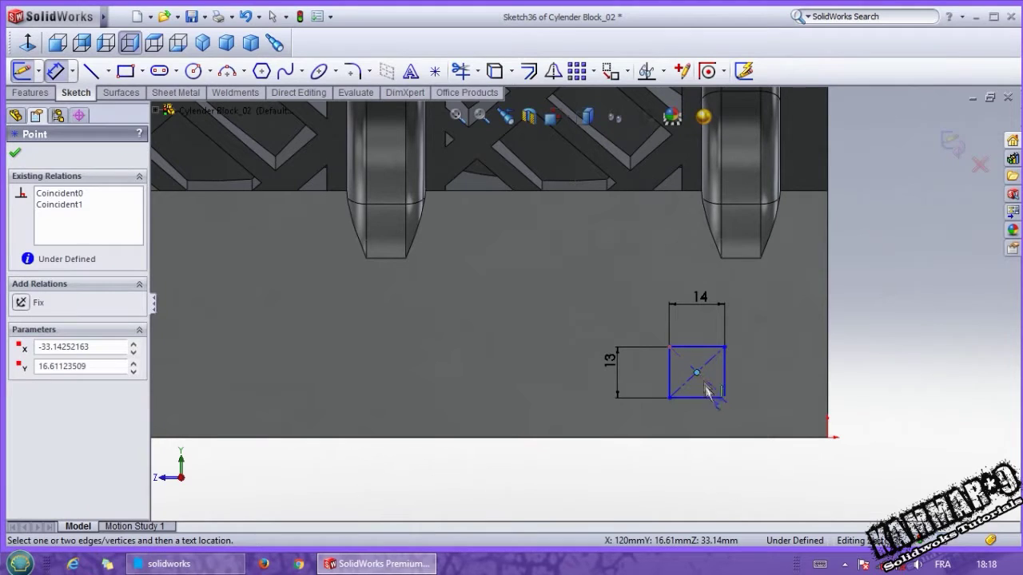
click(826, 397)
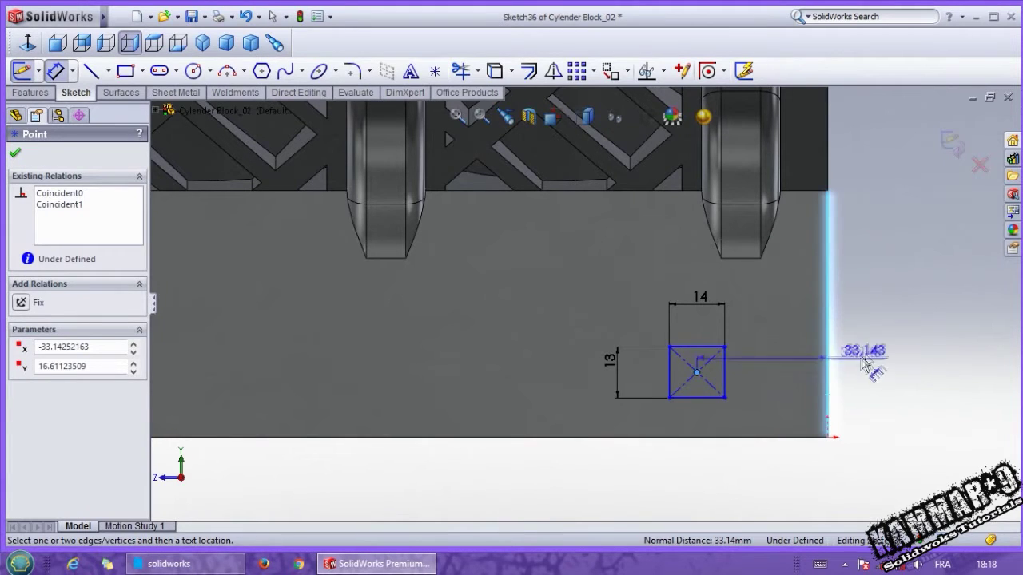
click(885, 331)
text(46)
key(Return)
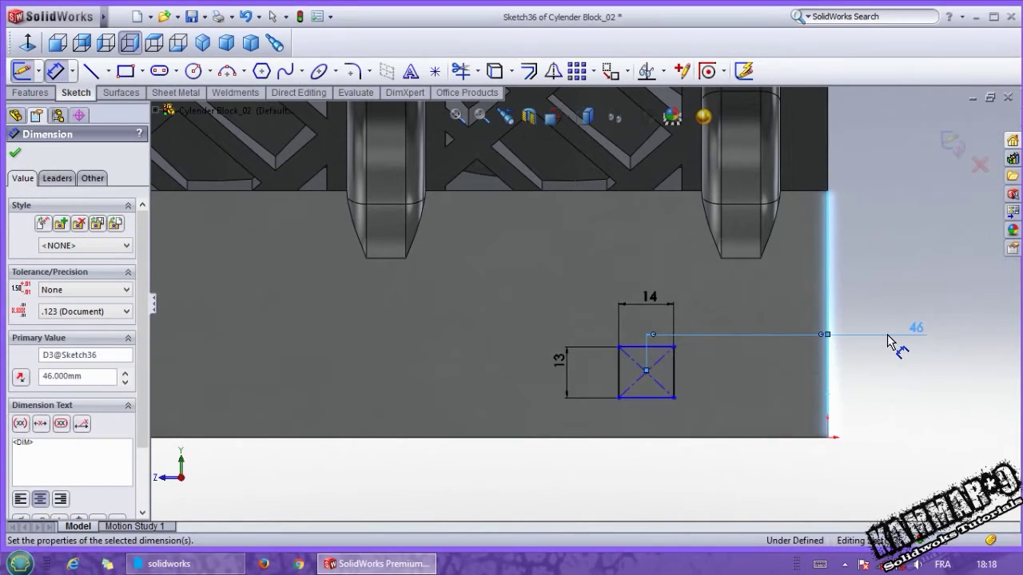
Dimension the rectangle's center 14 mm above the face's bottom edge
click(645, 373)
click(564, 438)
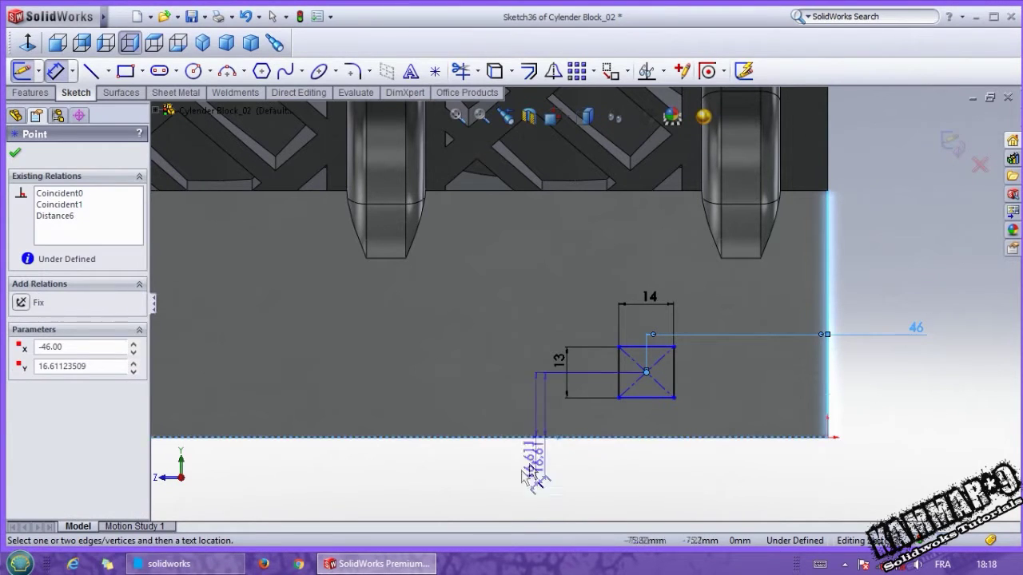
click(503, 494)
text(14)
key(Return)
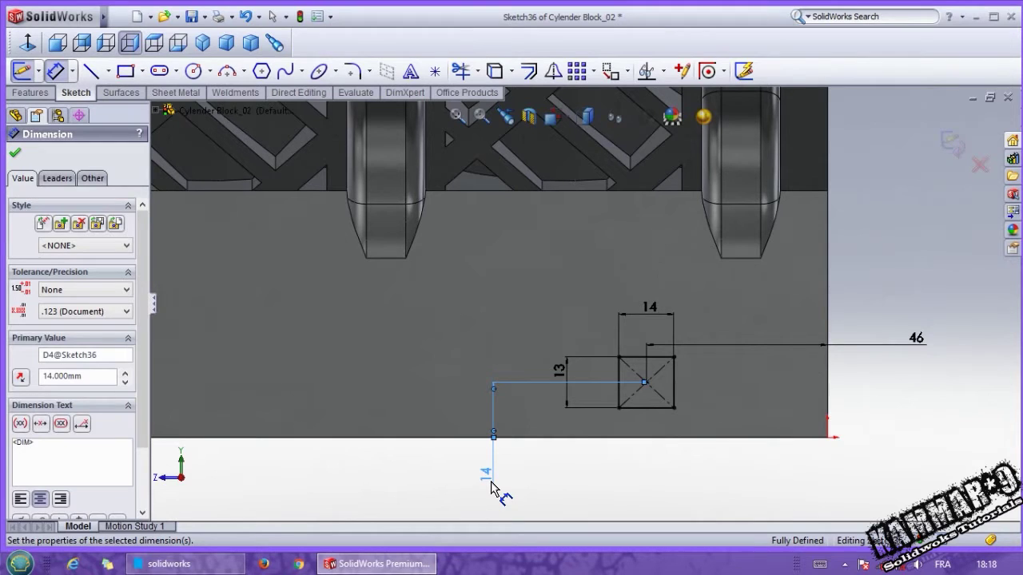
scroll(648, 424, down, 1)
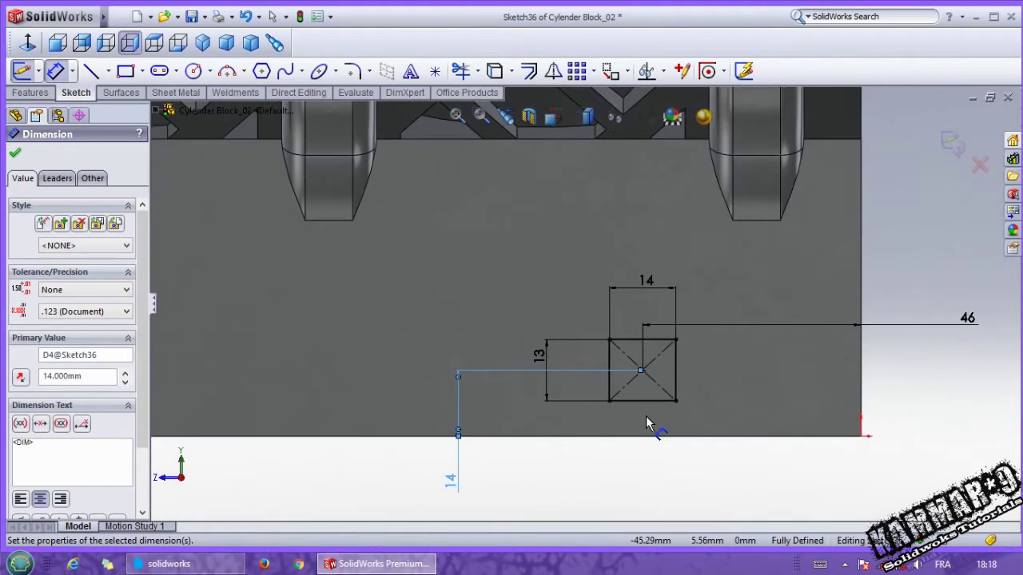
key(Escape)
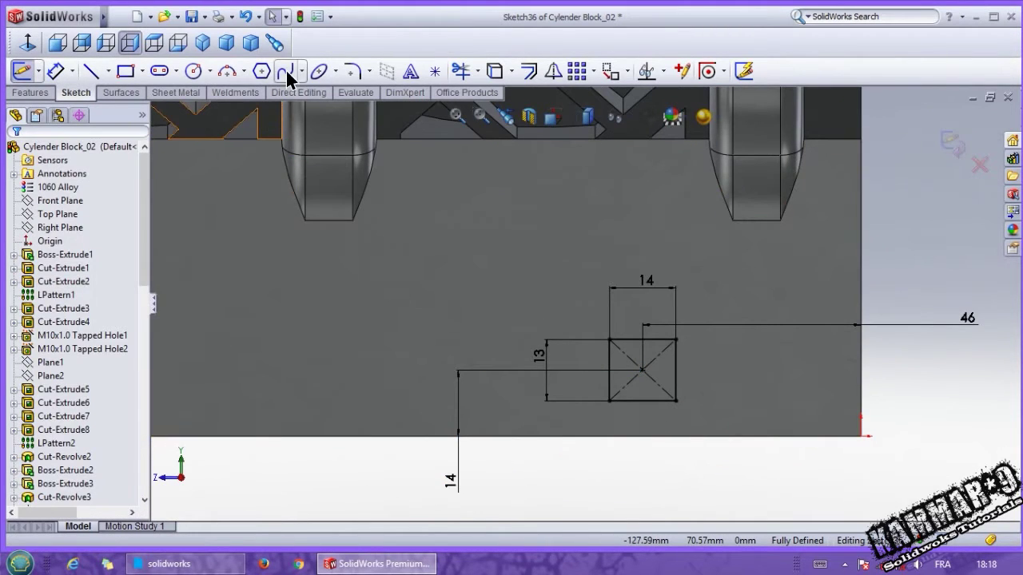
click(352, 71)
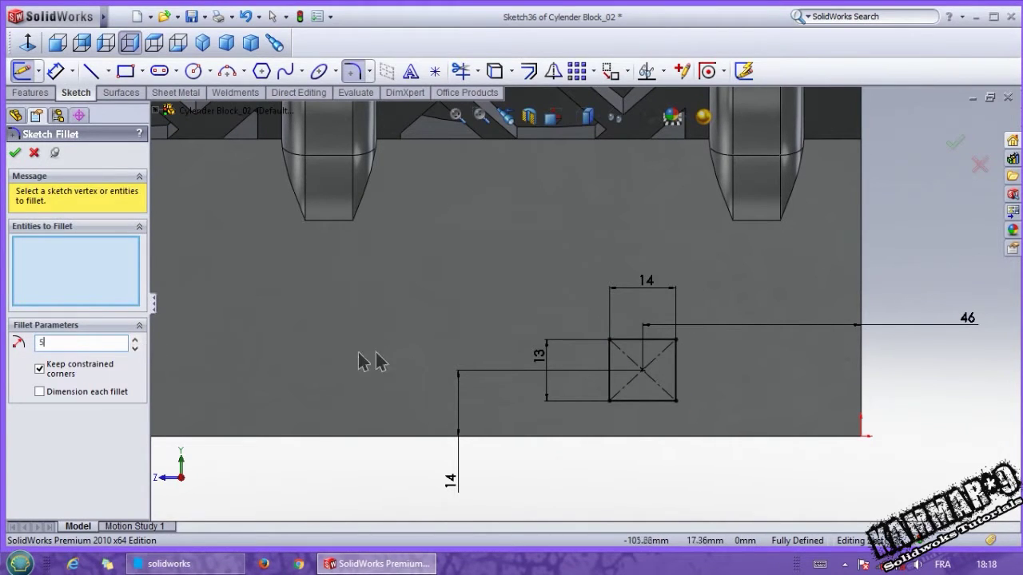
click(612, 345)
click(675, 402)
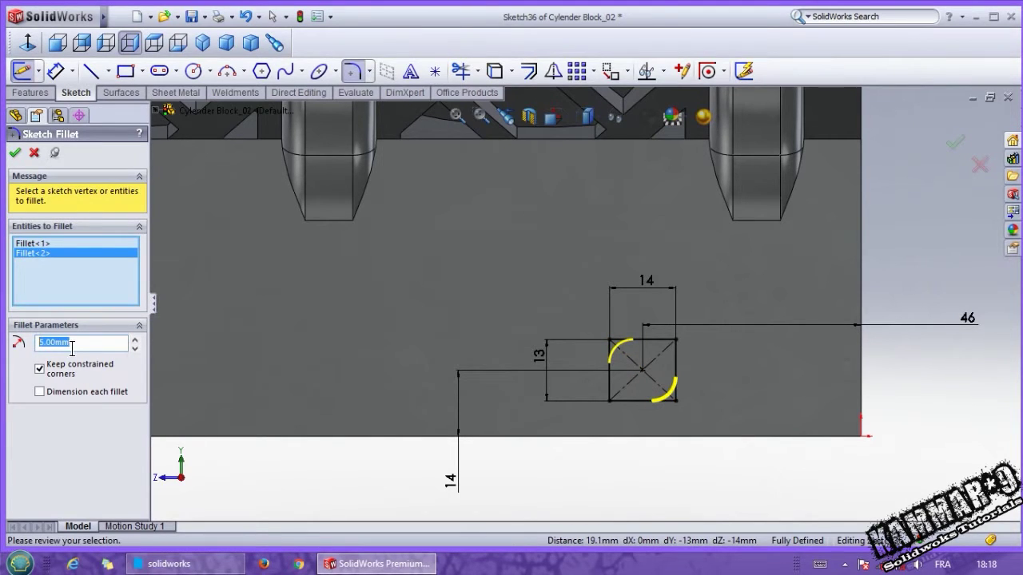
click(607, 402)
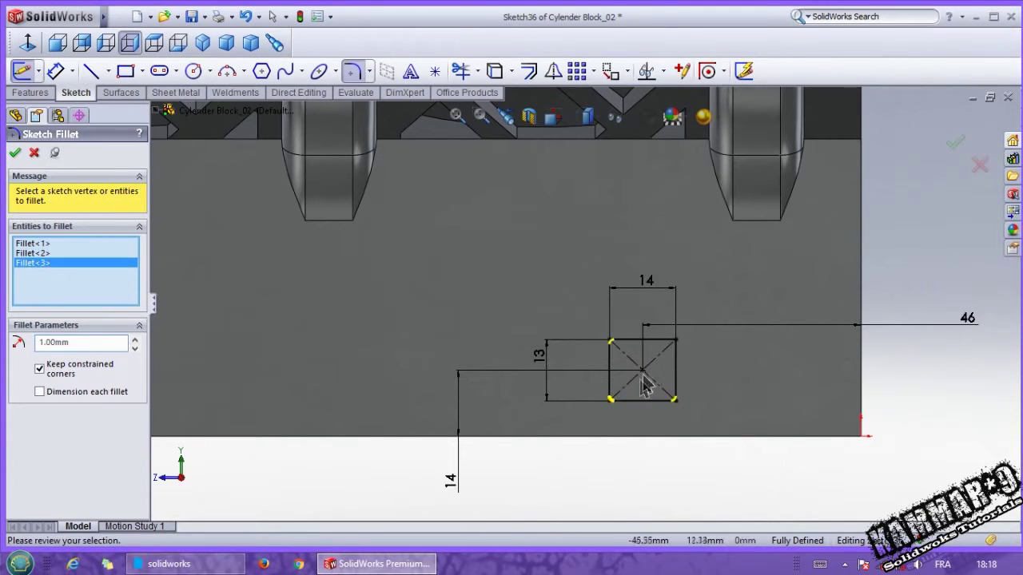
click(675, 344)
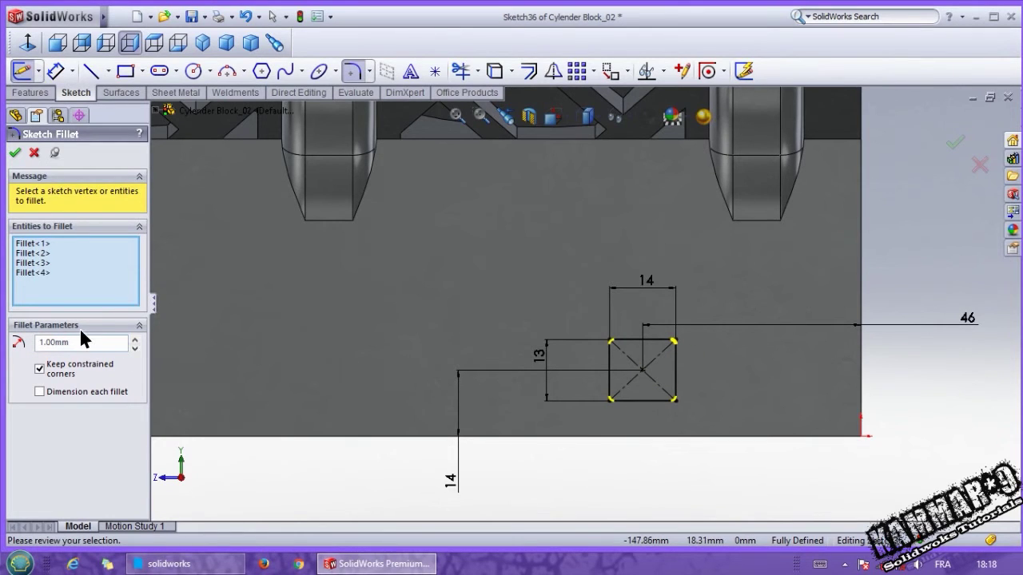
right_click(47, 279)
click(71, 288)
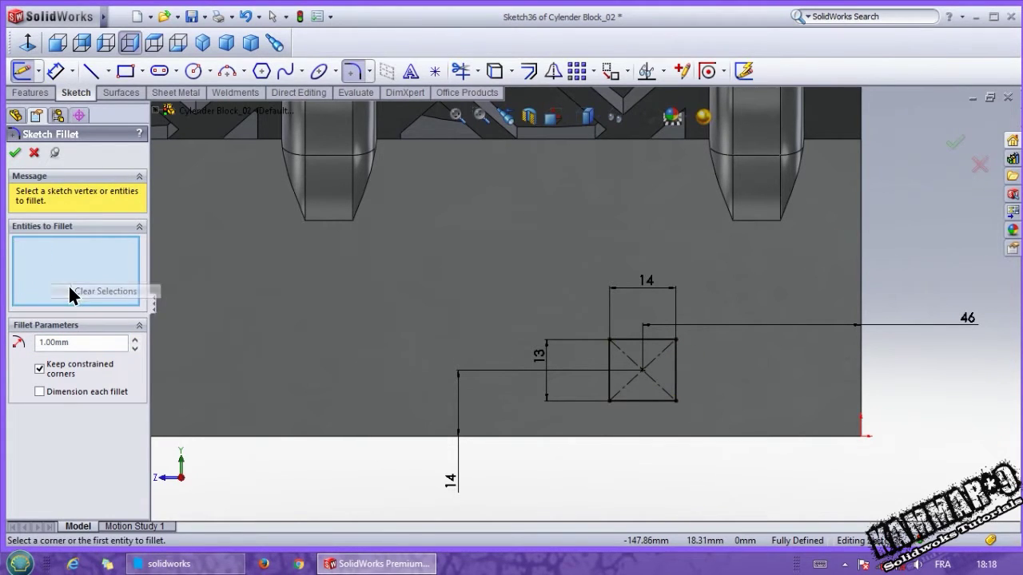
Apply 1 mm sketch fillets to the rectangle's lower-left and upper-right corners
click(609, 399)
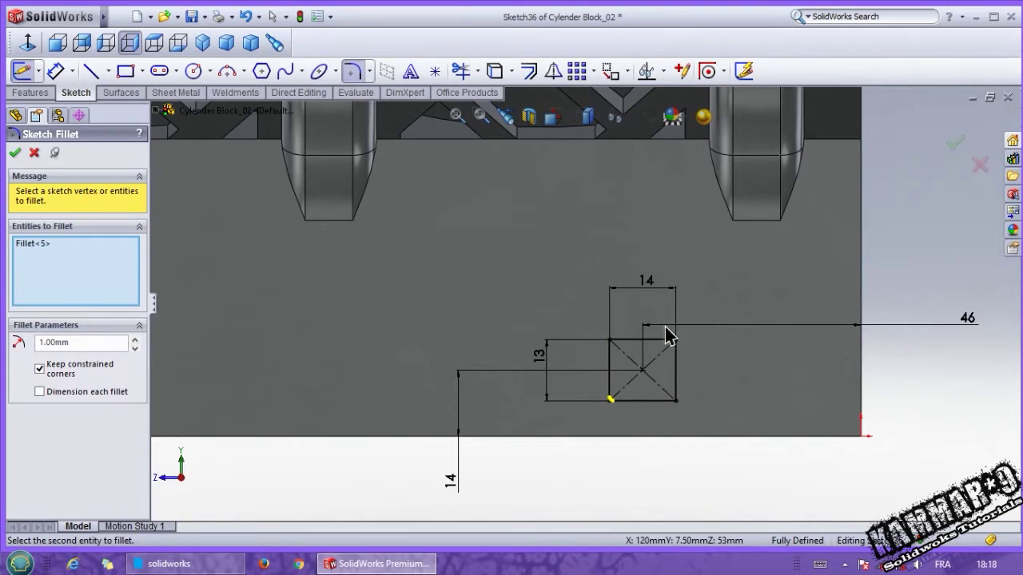
click(673, 342)
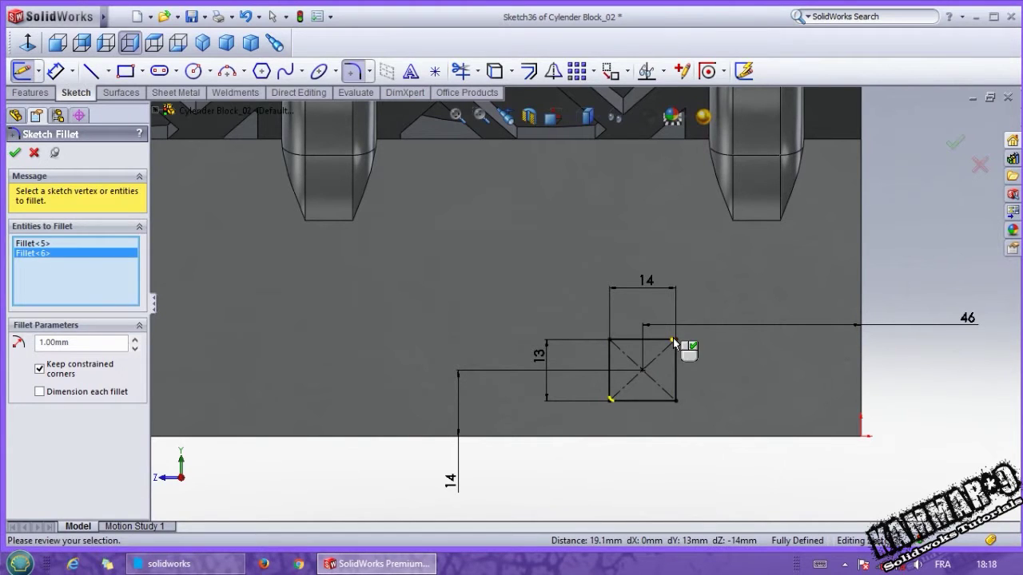
click(16, 153)
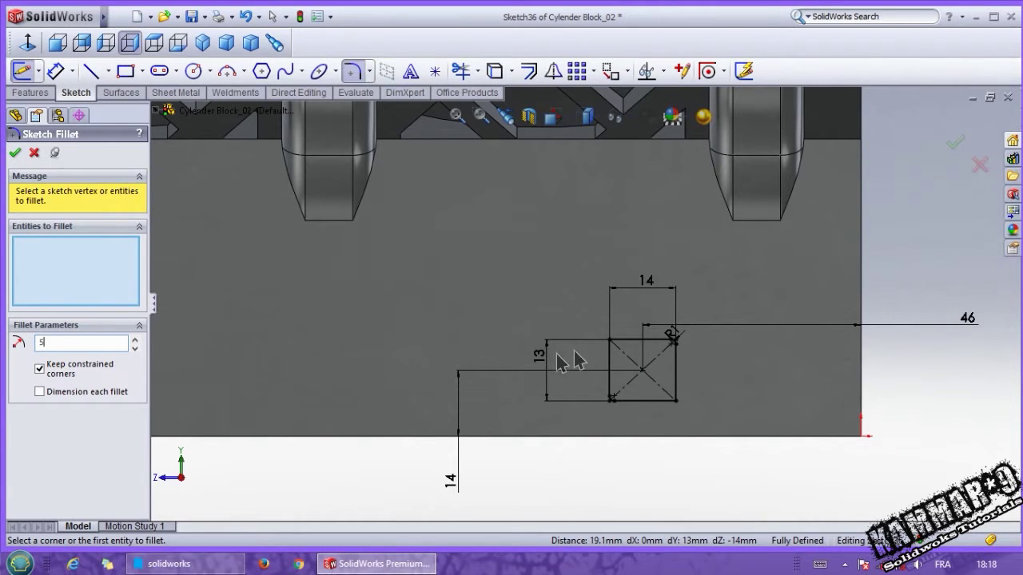
Apply 5 mm sketch fillets to the rectangle's upper-left and lower-right corners
click(611, 342)
click(676, 400)
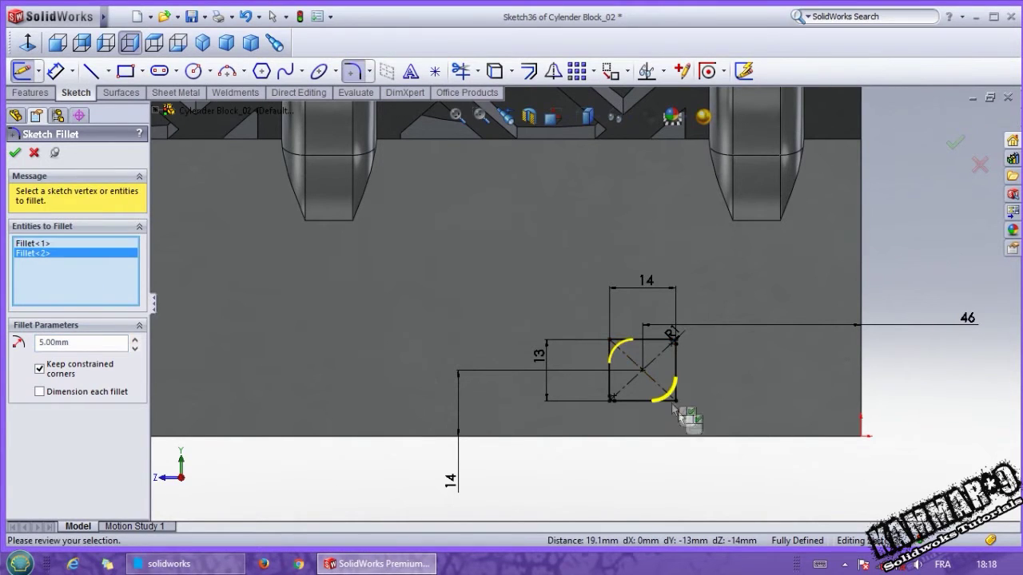
key(Return)
key(Return)
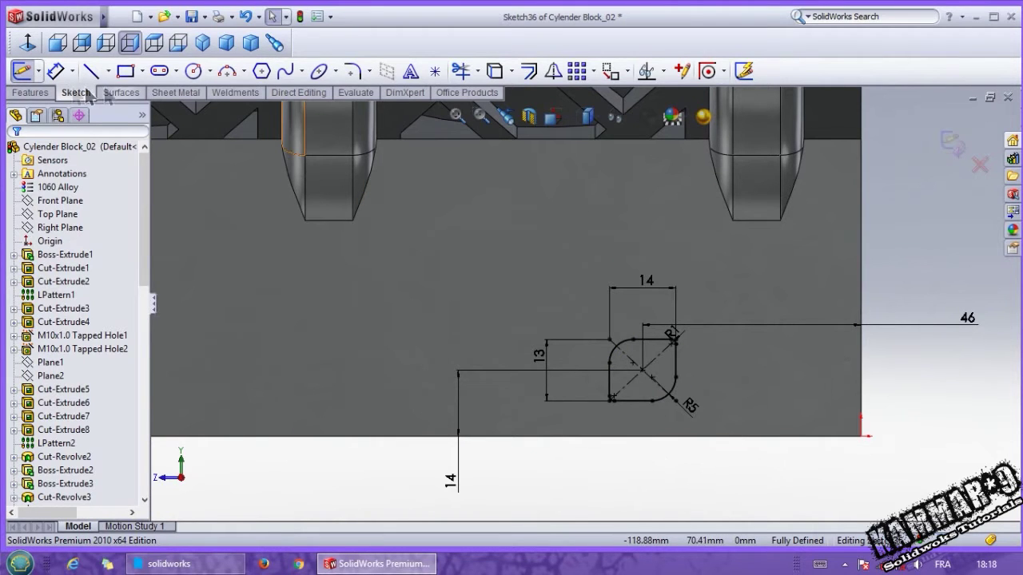
Extrude the rounded rectangle as a 13 mm blind boss, with the direction reversed into the block
click(44, 95)
click(23, 73)
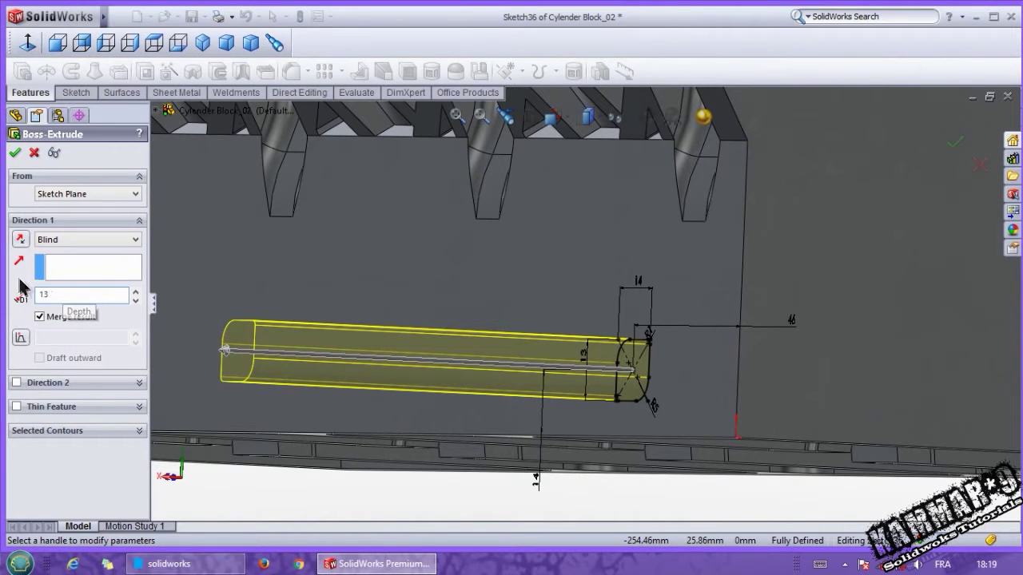
key(Return)
click(20, 240)
middle_drag(515, 360, 544, 235)
click(16, 153)
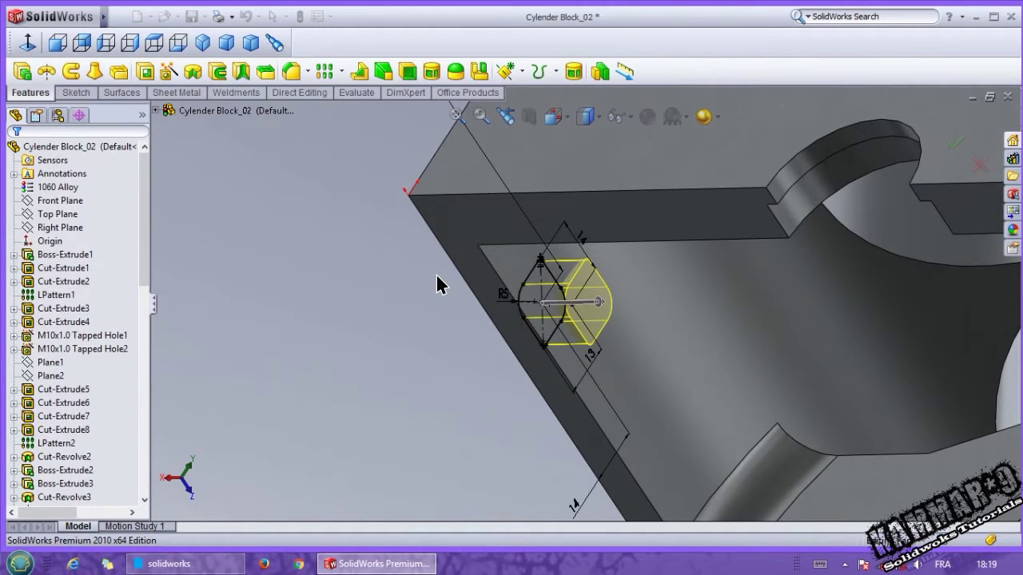
Start a sketch on the flat lower side face in wireframe display and draw a circle about 8.4 mm in diameter inside the rounded rectangle
middle_drag(452, 268, 402, 245)
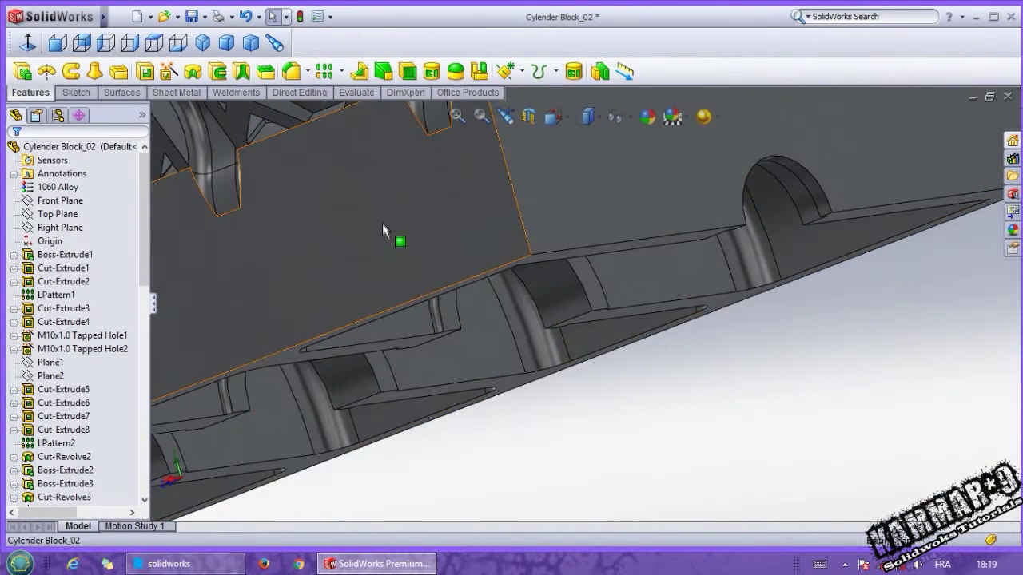
click(462, 248)
click(441, 173)
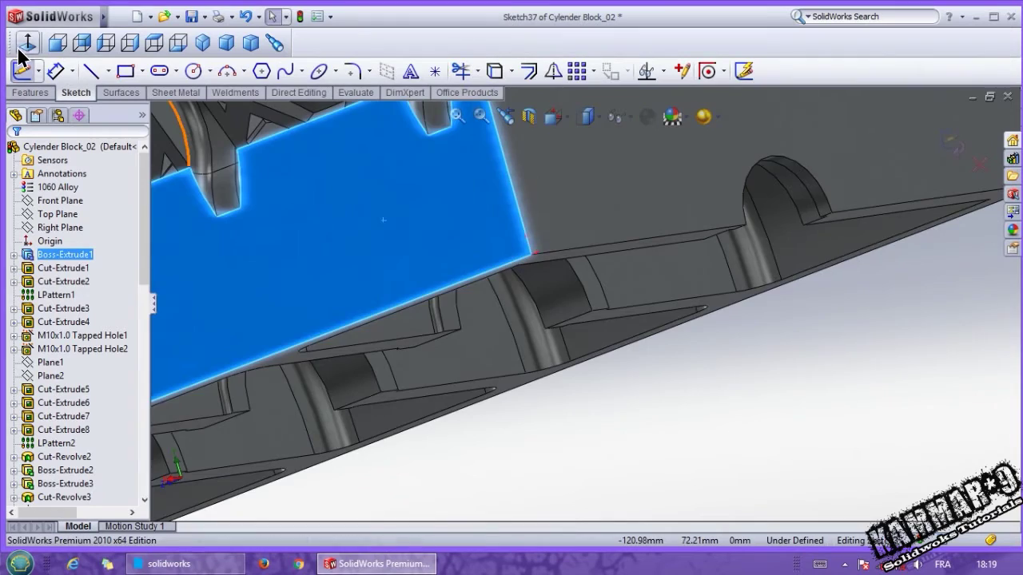
scroll(736, 359, down, 8)
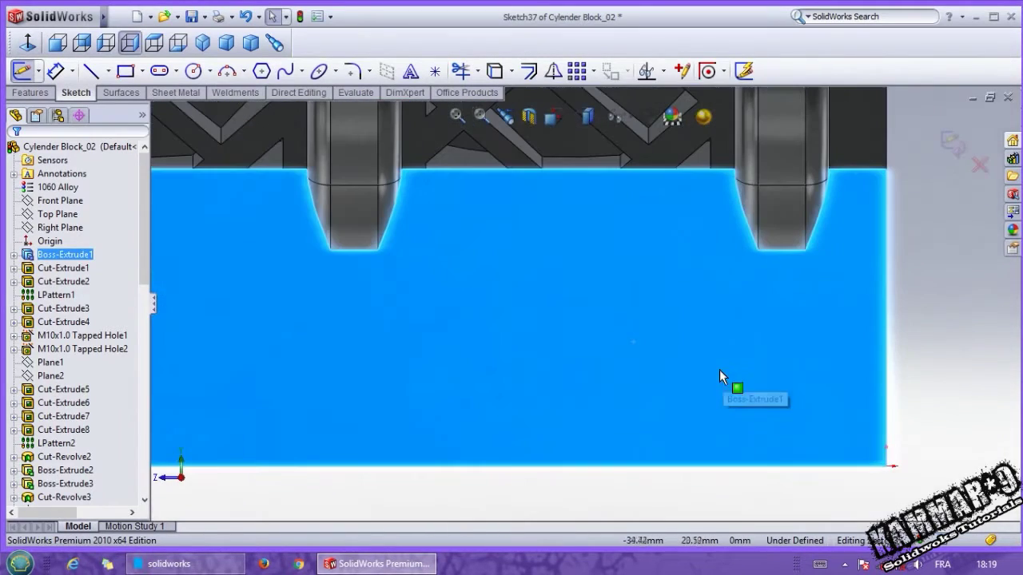
click(588, 118)
click(583, 247)
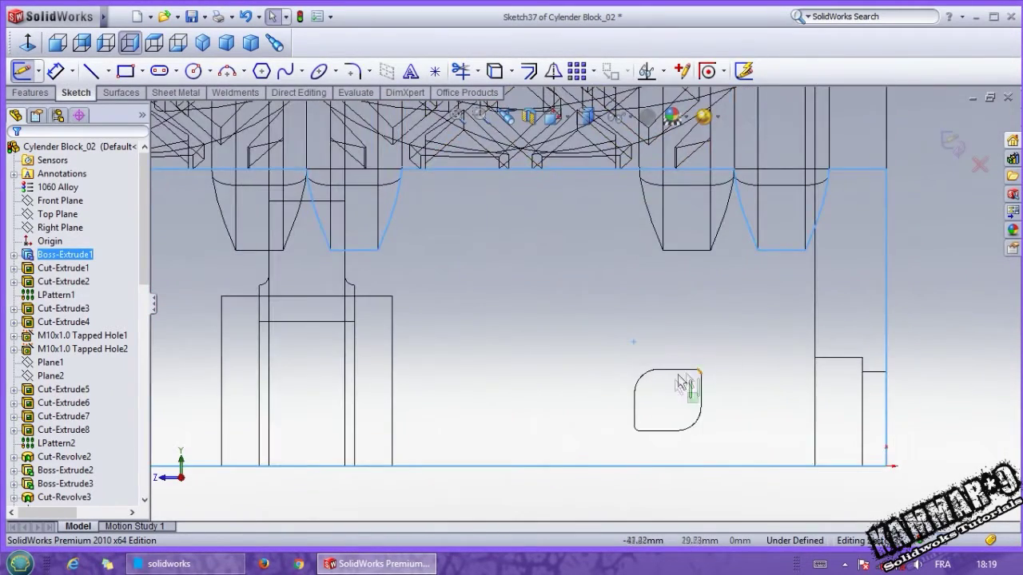
click(195, 72)
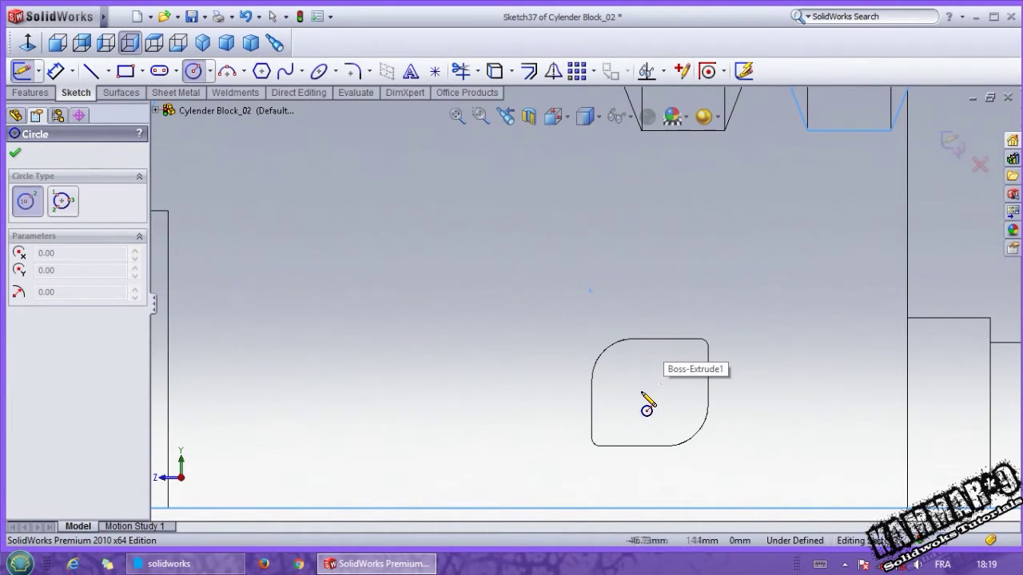
drag(645, 387, 656, 420)
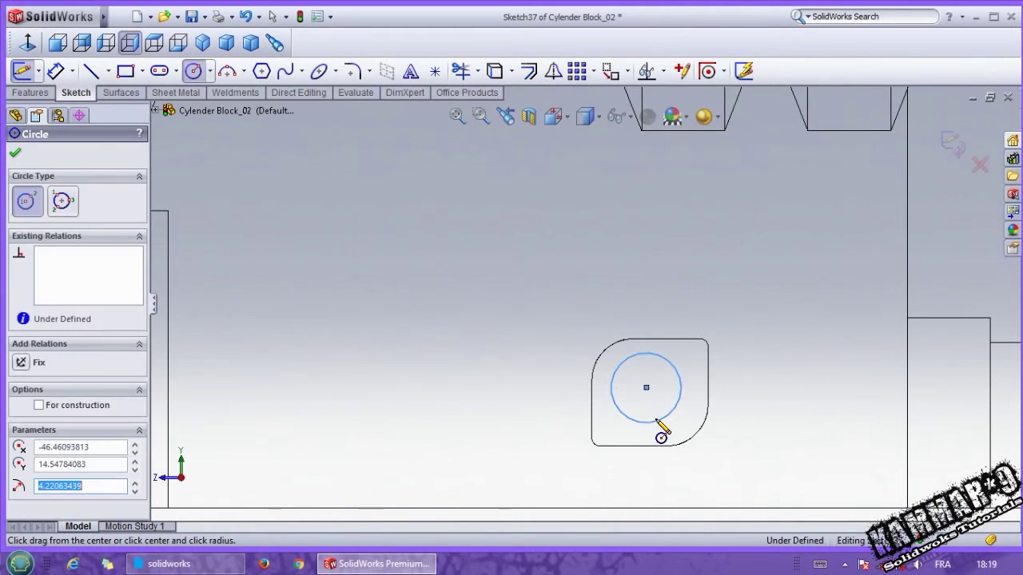
Dimension the circle inside the rounded rectangle to 11.5 mm in diameter
right_drag(755, 420, 767, 283)
click(677, 377)
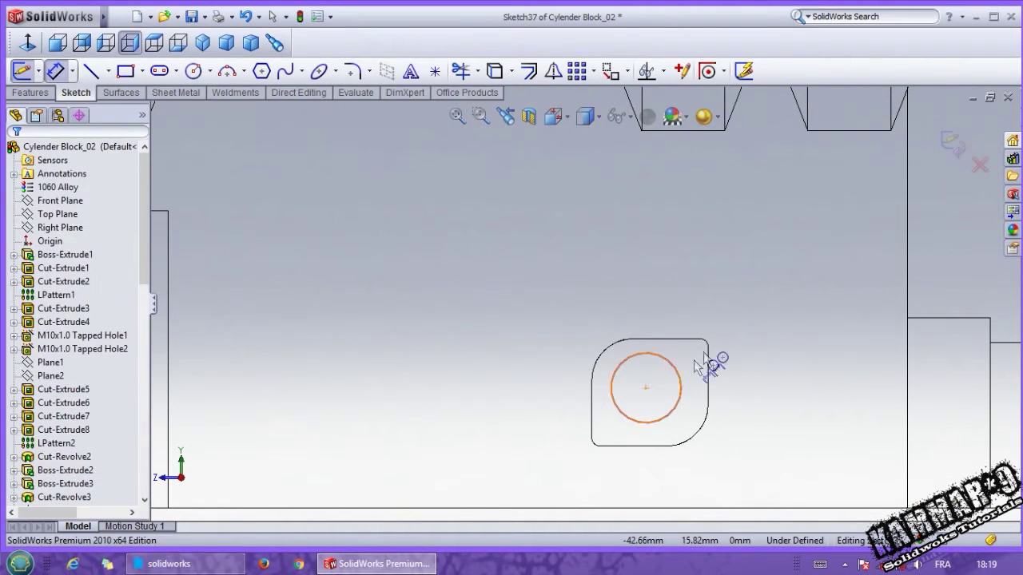
click(761, 306)
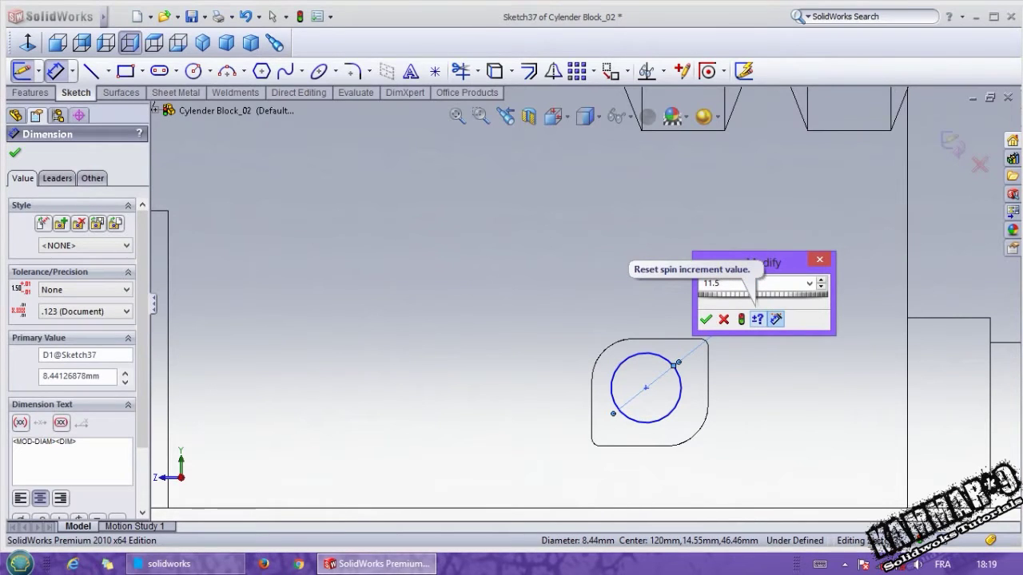
key(Return)
key(Escape)
key(Escape)
Show Sketch36 of the rounded rectangular boss and move the circle's center onto that sketch's center point
drag(145, 279, 151, 495)
click(13, 484)
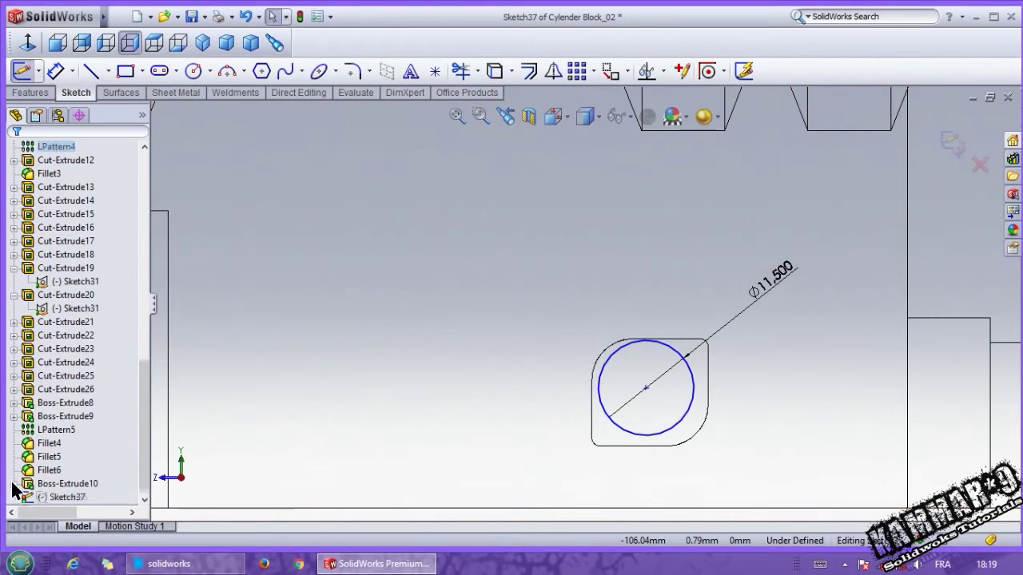
click(55, 498)
click(68, 477)
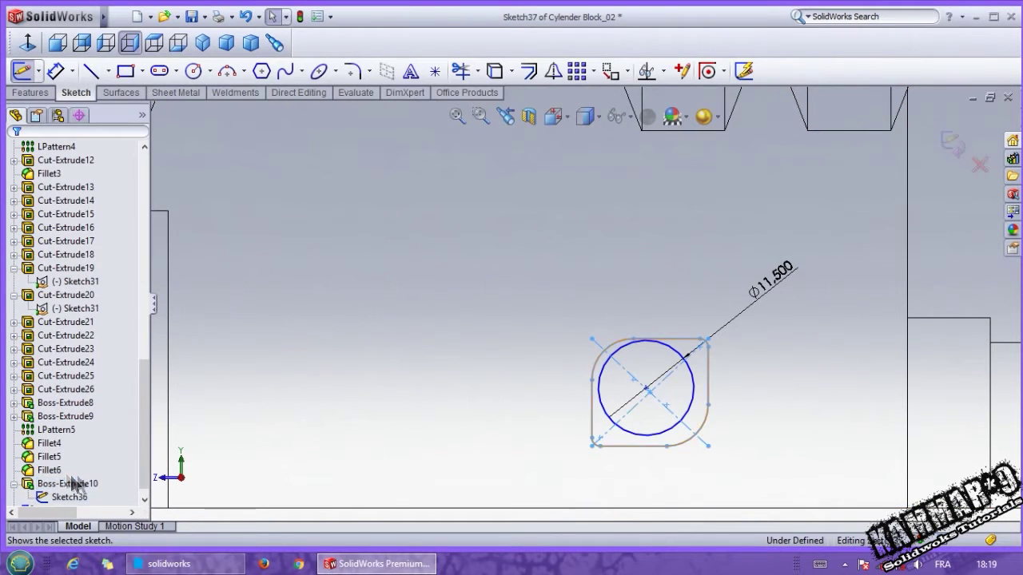
click(649, 394)
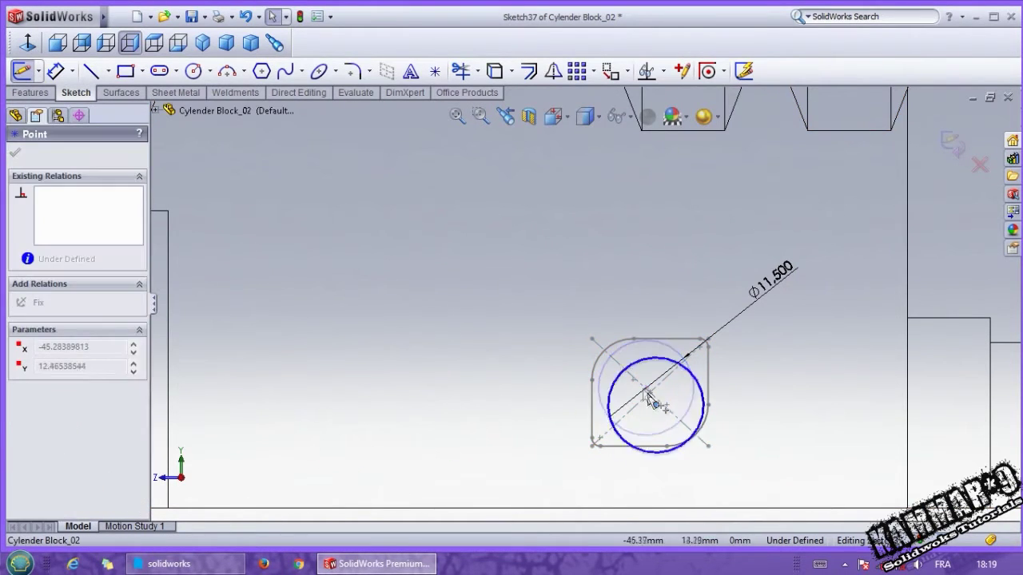
drag(648, 394, 649, 394)
scroll(621, 437, up, 2)
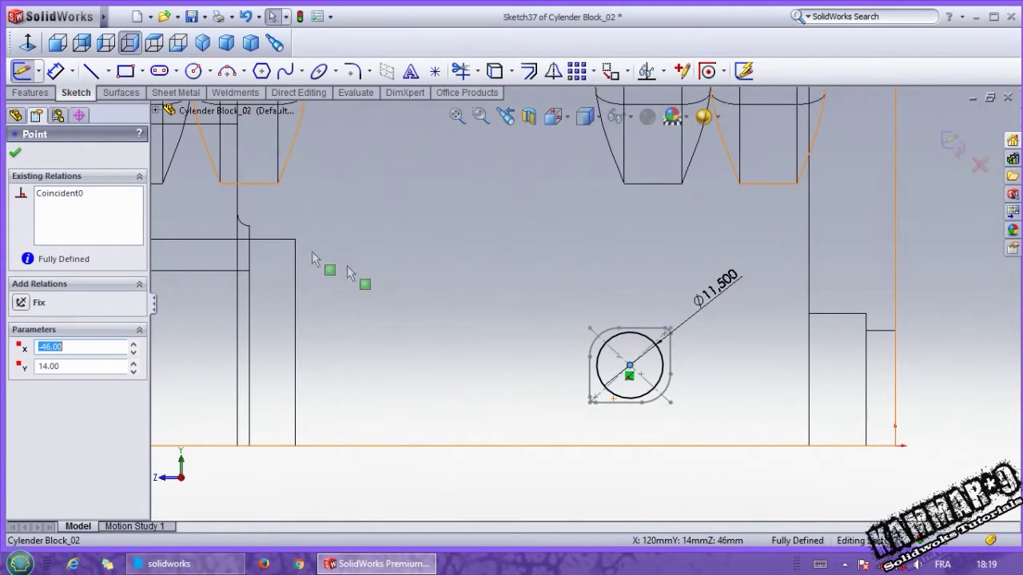
Cut the 11.5 mm circle into the block with a blind depth of 14 mm
click(25, 95)
click(144, 75)
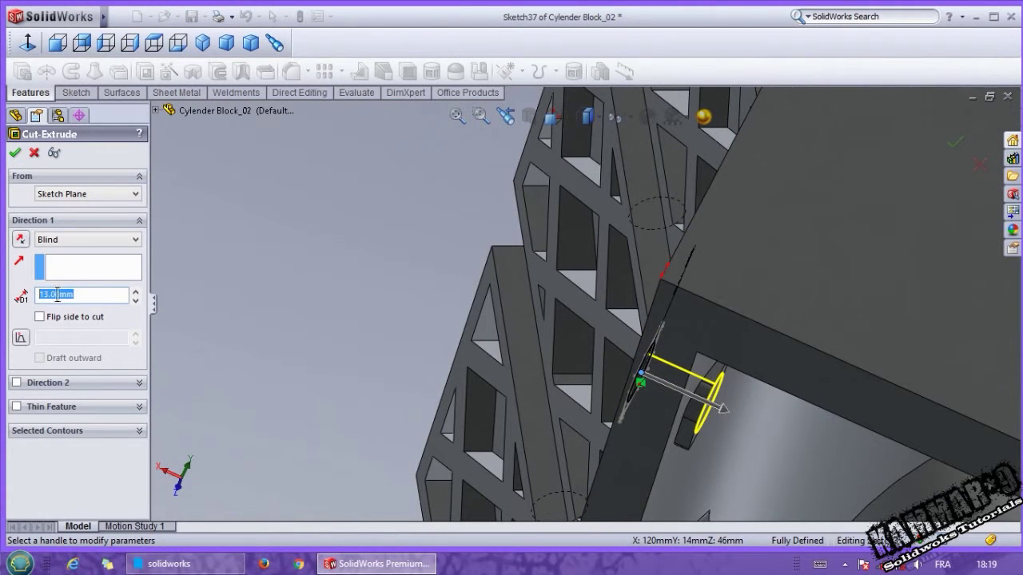
text(14)
key(Return)
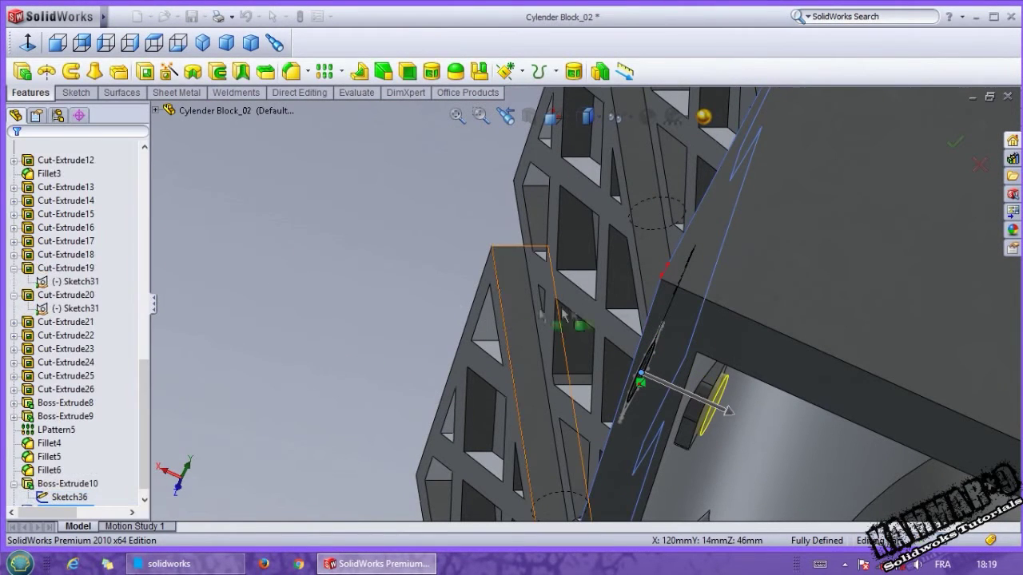
Hide the rounded rectangle's sketch around the new hole
middle_drag(707, 314, 564, 354)
scroll(525, 202, down, 2)
click(533, 251)
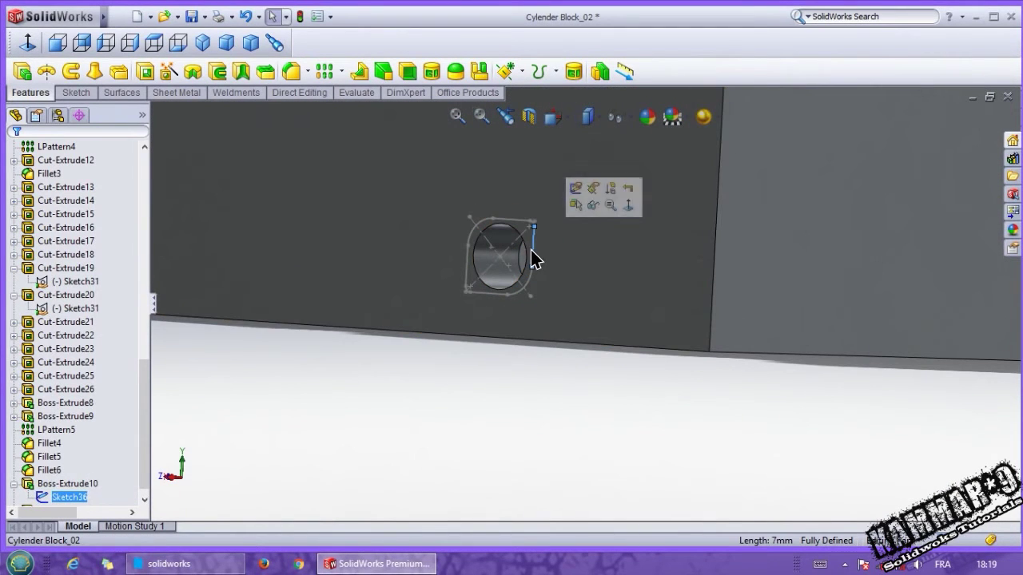
click(588, 207)
Start a sketch on the flat lower side face and draw a circle about 15 mm in diameter directly above the hole
click(583, 247)
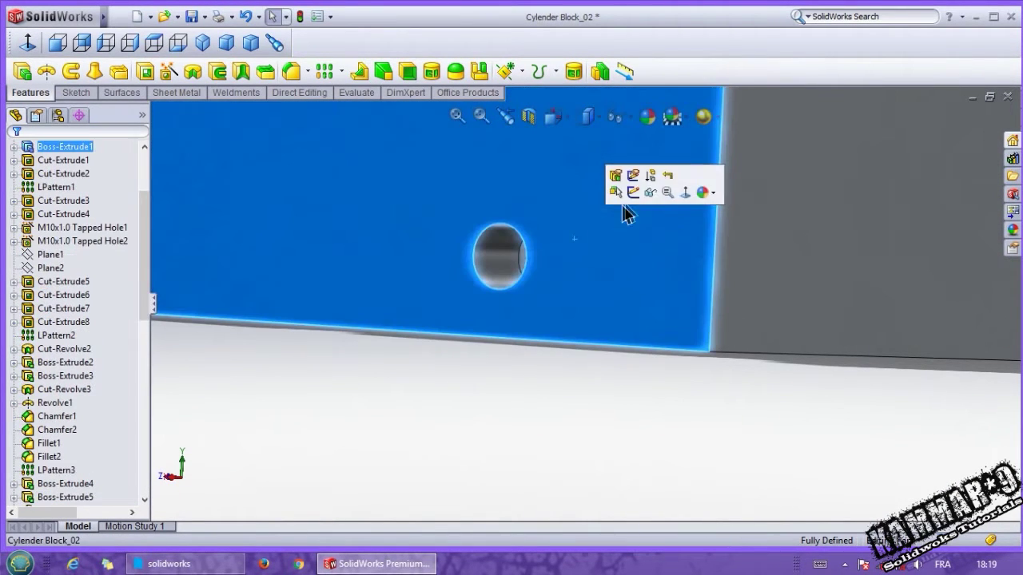
click(599, 205)
click(27, 42)
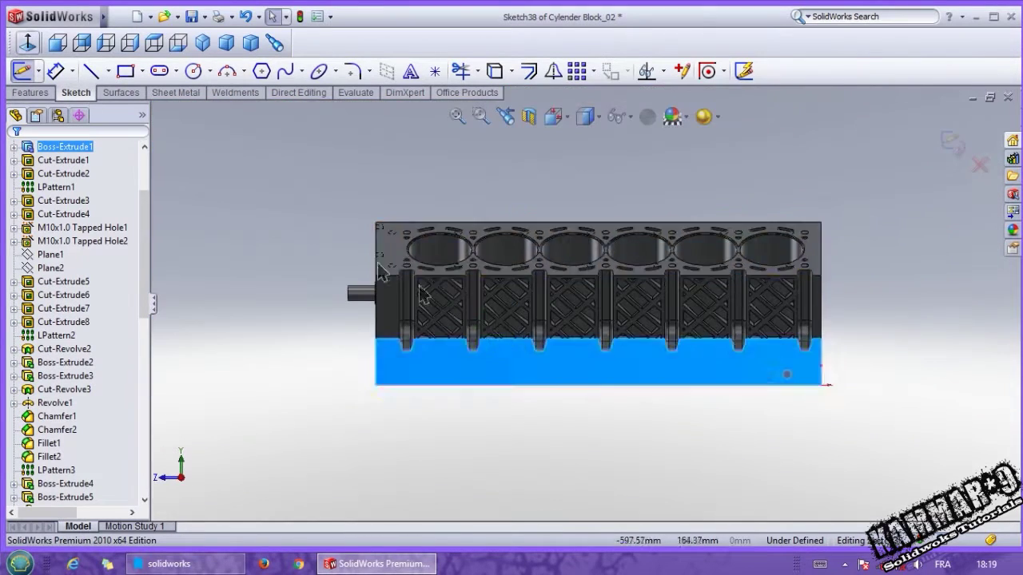
scroll(768, 361, down, 5)
scroll(753, 365, down, 5)
scroll(687, 368, up, 2)
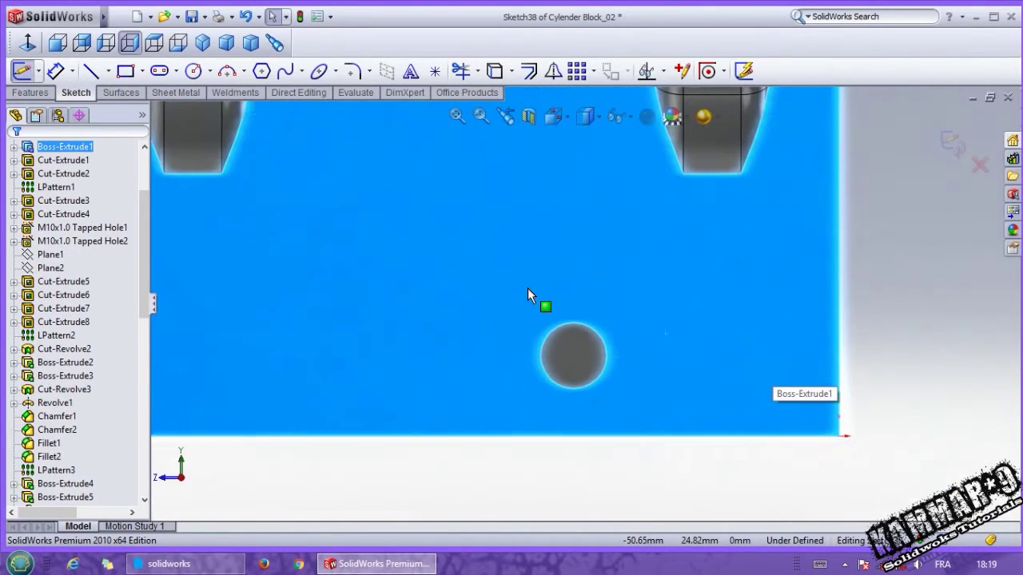
click(193, 70)
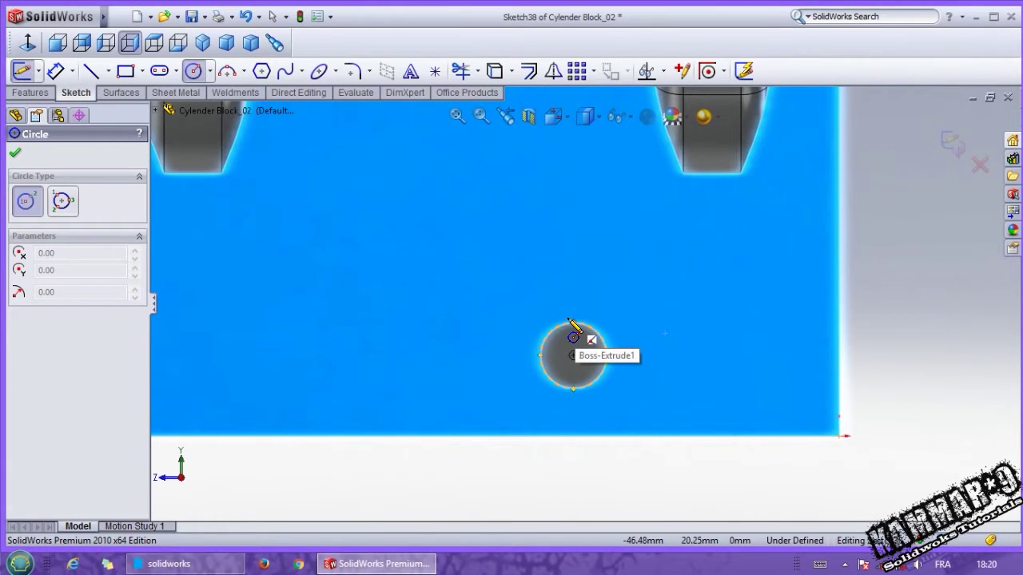
click(573, 256)
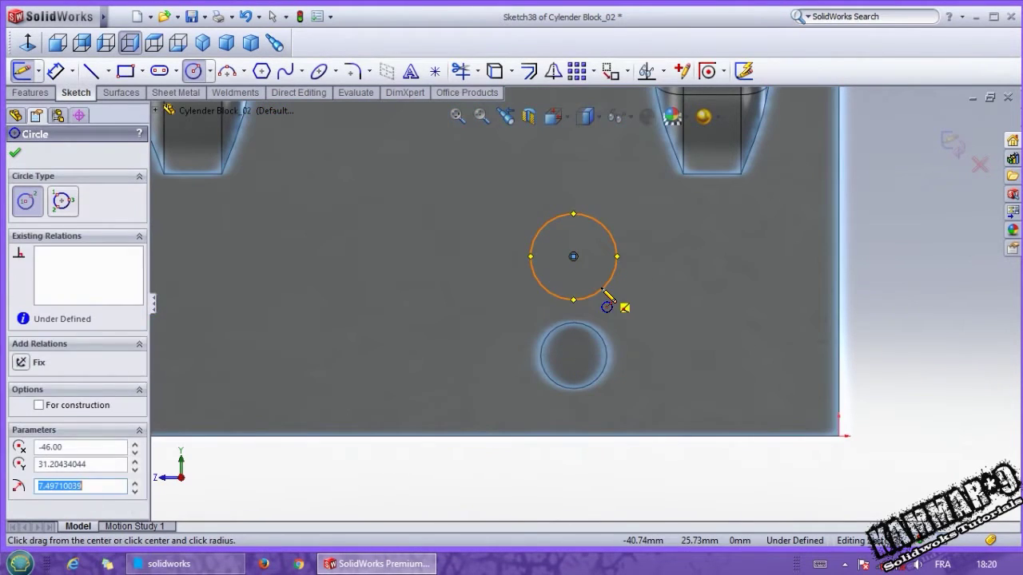
Dimension the circle above the hole to 10 mm in diameter
right_drag(638, 286, 644, 252)
click(614, 241)
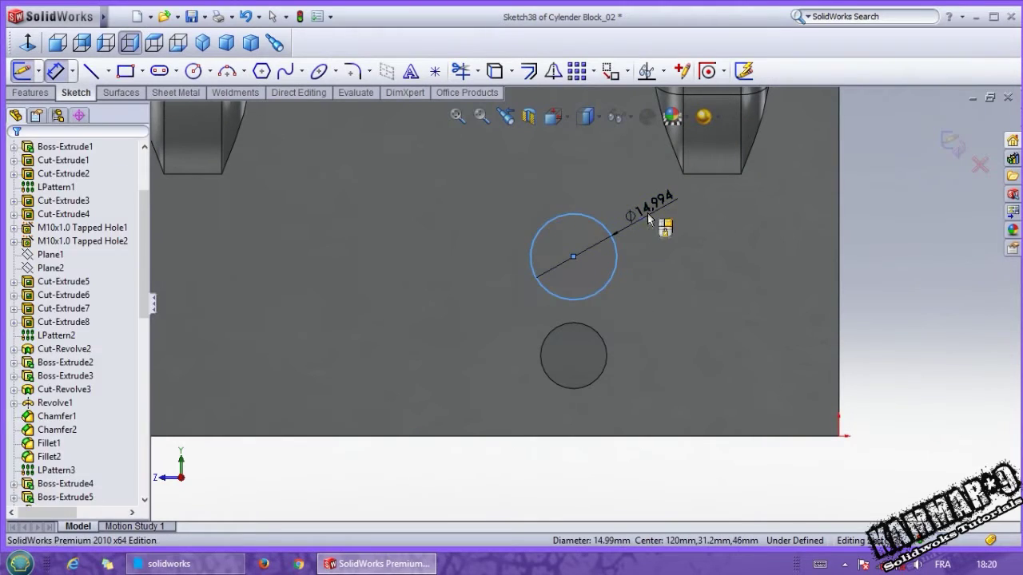
click(649, 220)
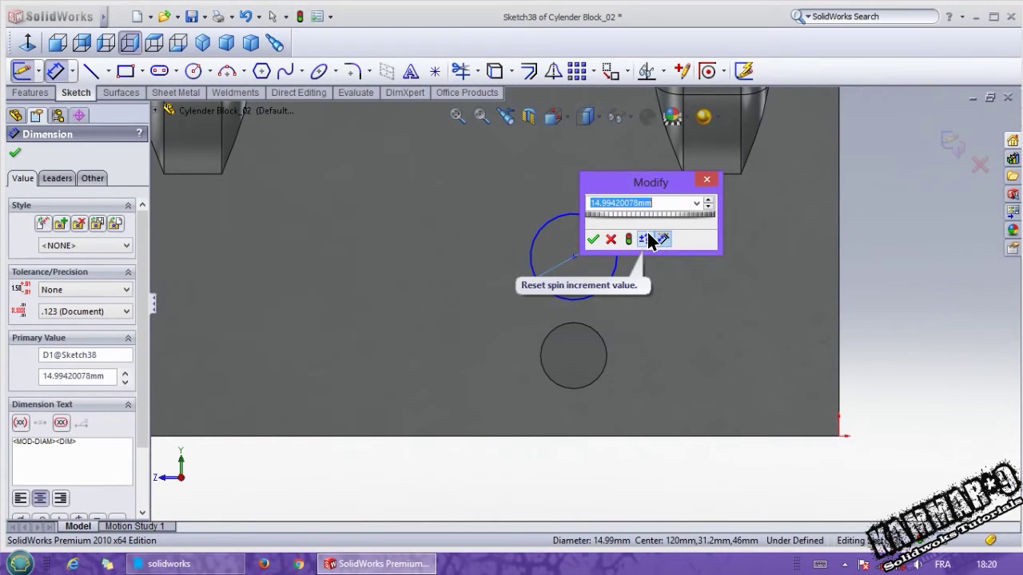
text(10)
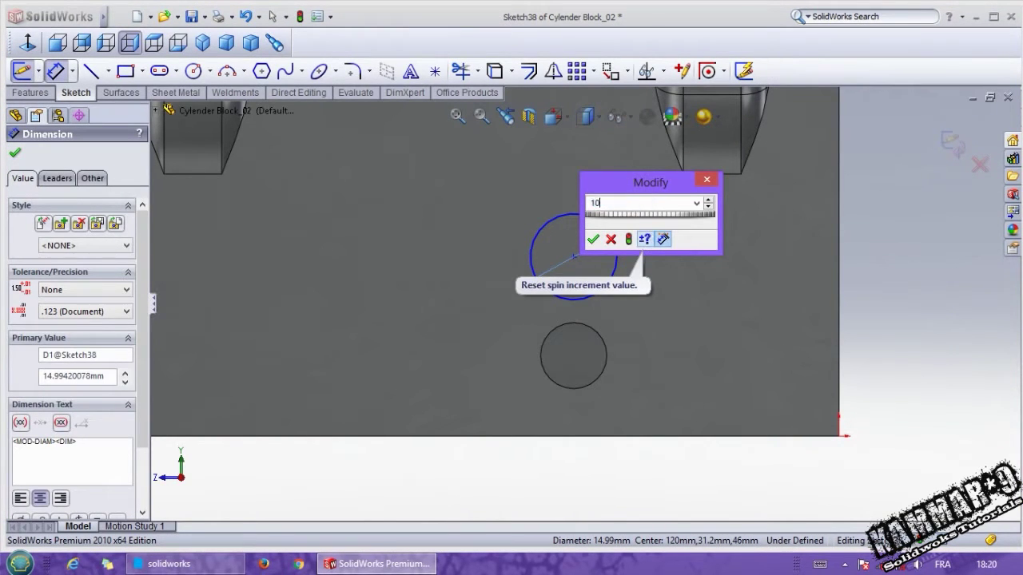
key(Return)
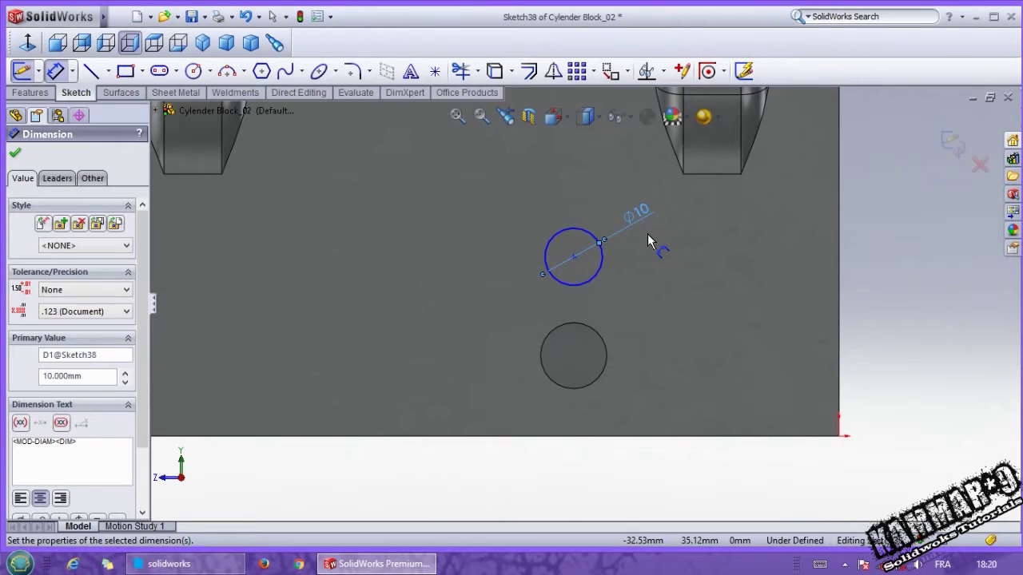
click(14, 153)
Show Sketch36 again and align the 10 mm circle's center vertically with that sketch's center point
drag(146, 304, 142, 497)
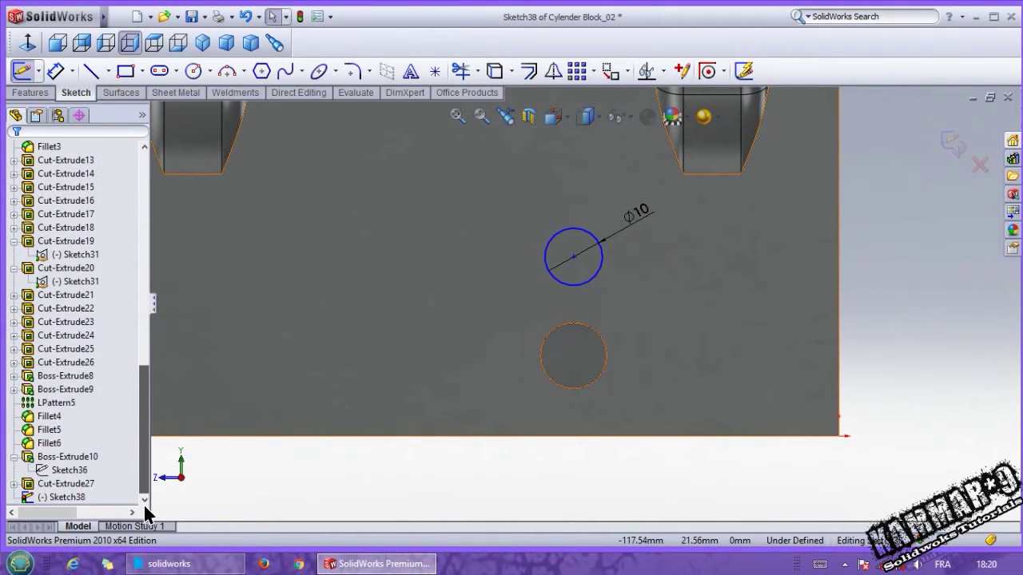
click(48, 471)
click(69, 452)
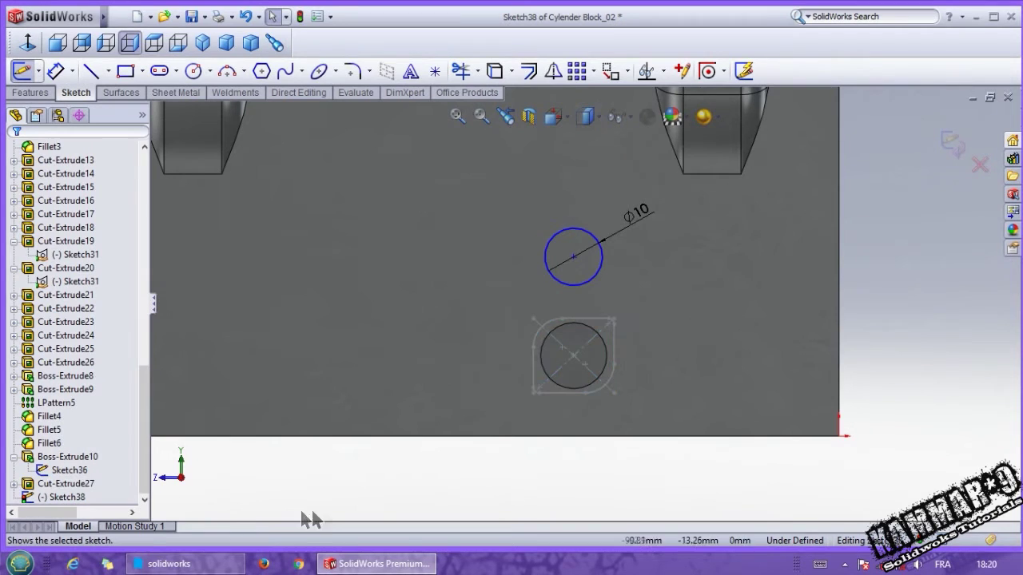
click(573, 356)
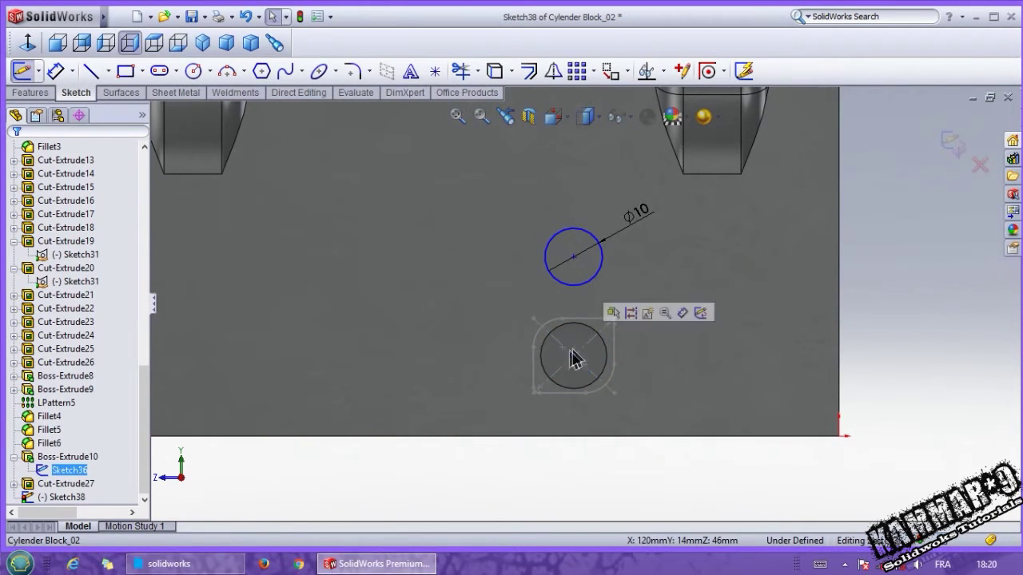
ctrl+click(573, 256)
click(629, 196)
Dimension the distance between the centers of the 10 mm circle and the hole below it to 14 mm
right_drag(600, 450, 608, 376)
click(582, 282)
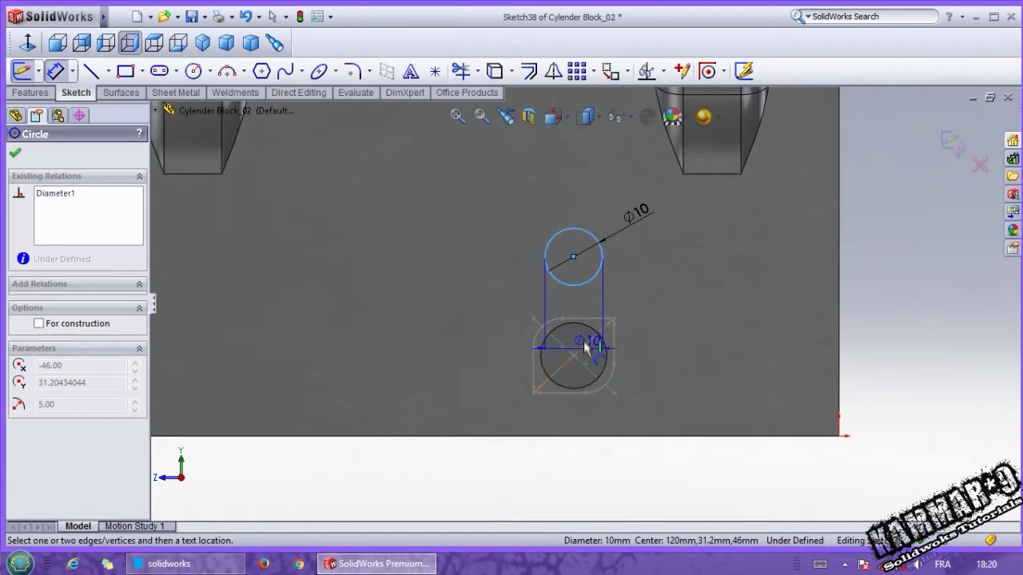
click(586, 331)
click(651, 331)
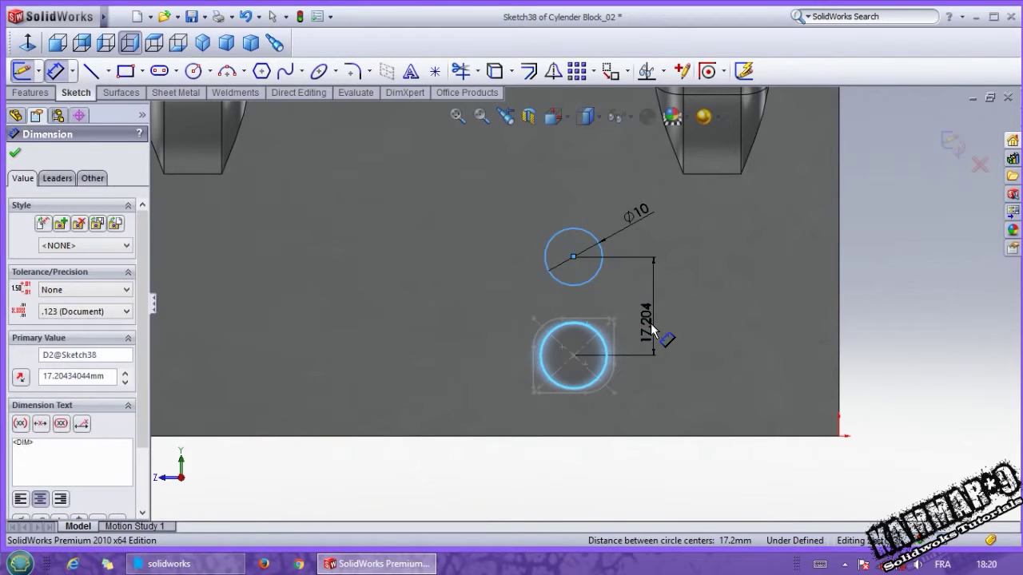
text(14)
key(Return)
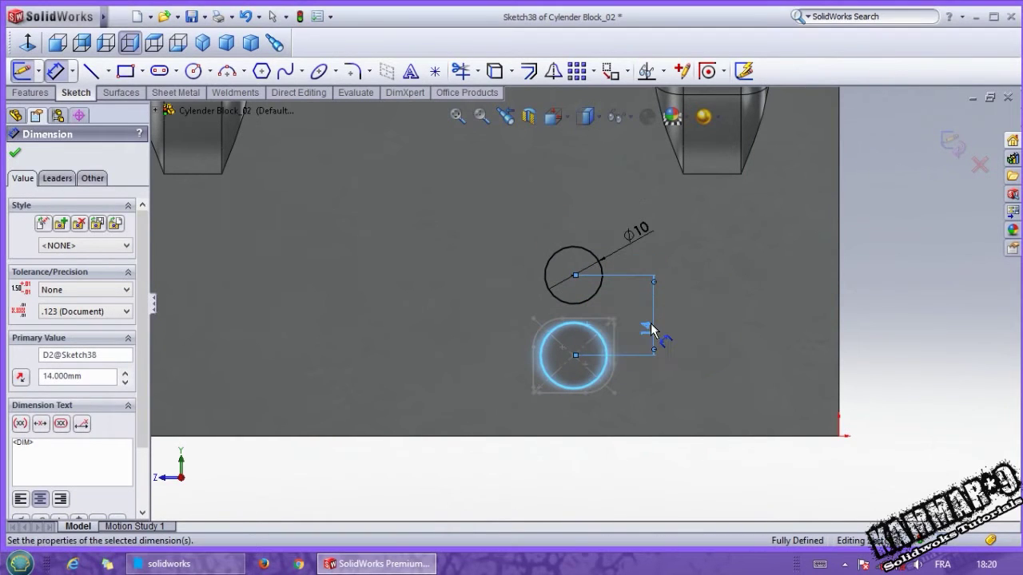
key(Escape)
click(30, 92)
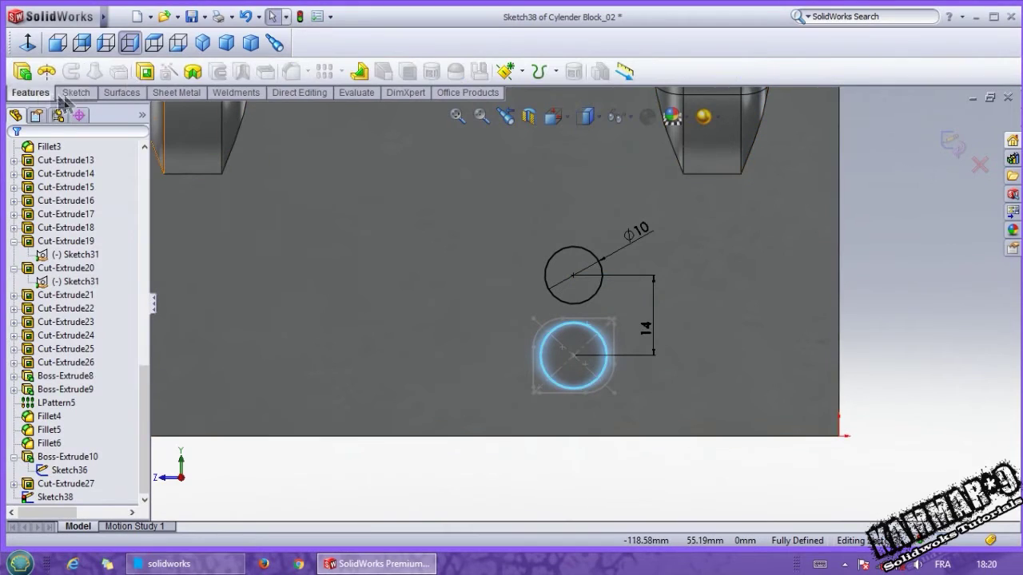
Cut the 10 mm circle inward from the side face as a blind extruded cut
click(145, 73)
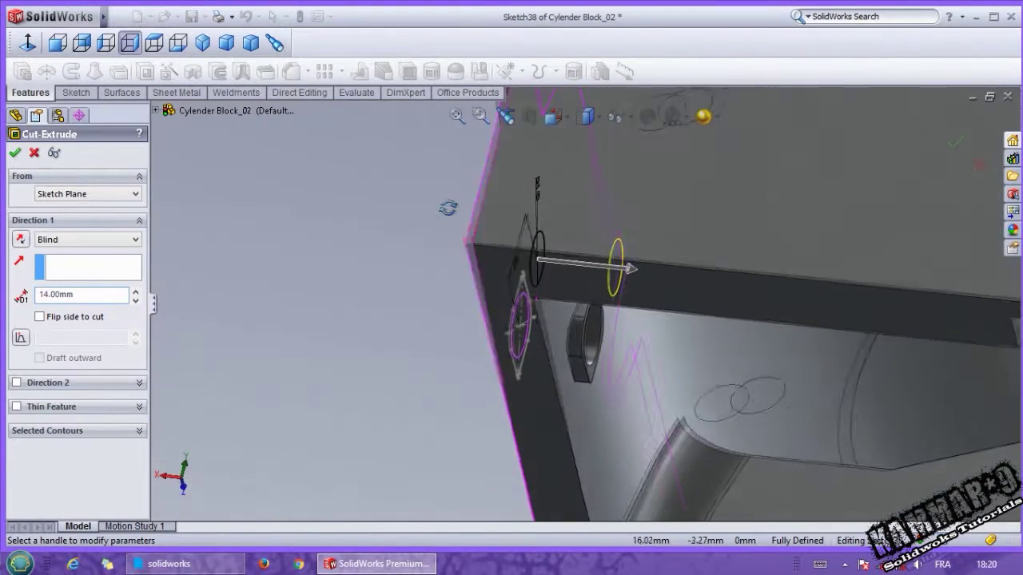
middle_drag(448, 208, 451, 208)
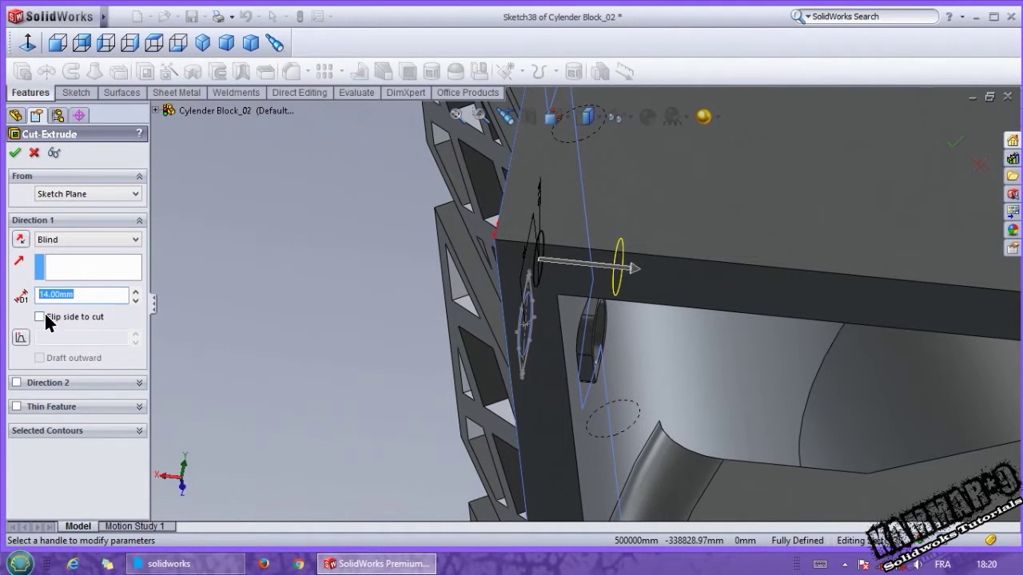
key(Return)
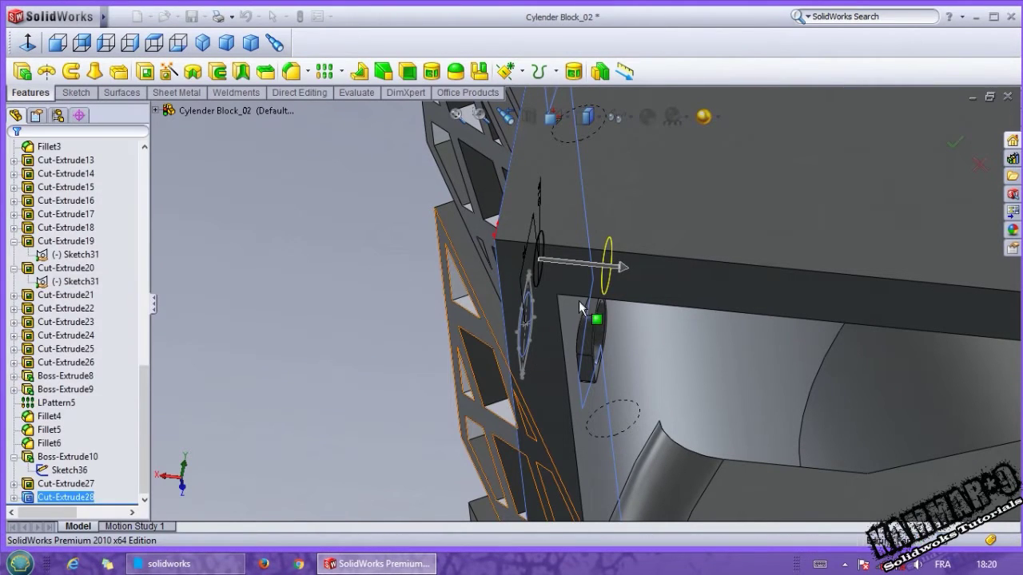
Examine the new 10 mm hole and the holed boss below it from inside and outside the block
middle_drag(601, 313, 575, 238)
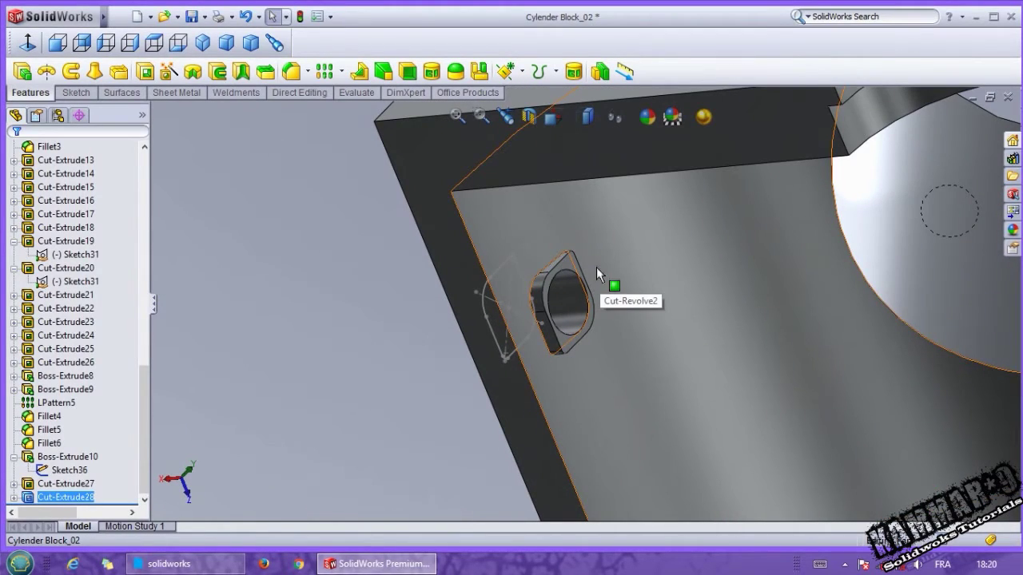
click(646, 278)
middle_drag(561, 347, 550, 446)
click(524, 471)
middle_drag(452, 224, 508, 316)
click(452, 393)
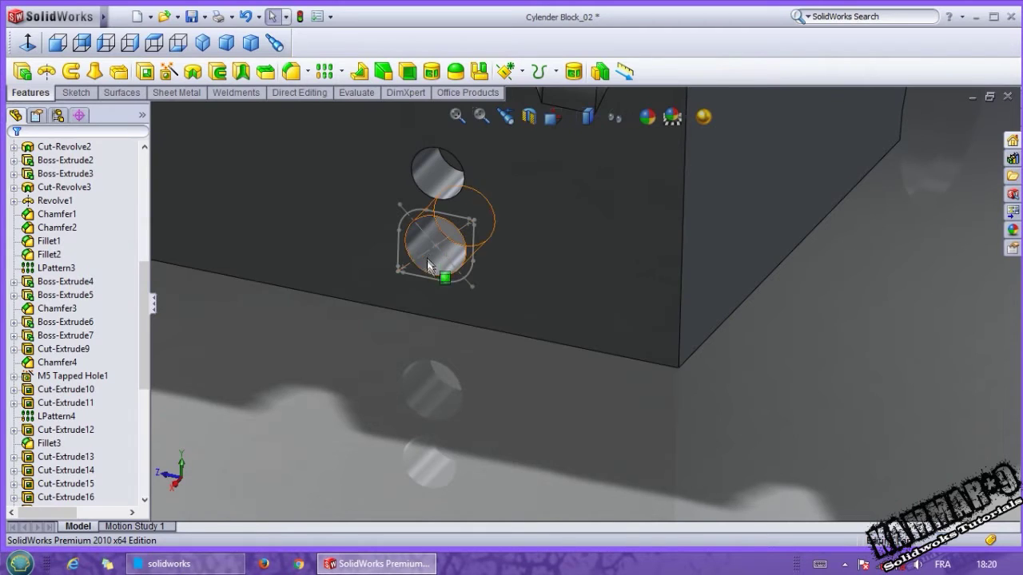
middle_drag(405, 282, 354, 293)
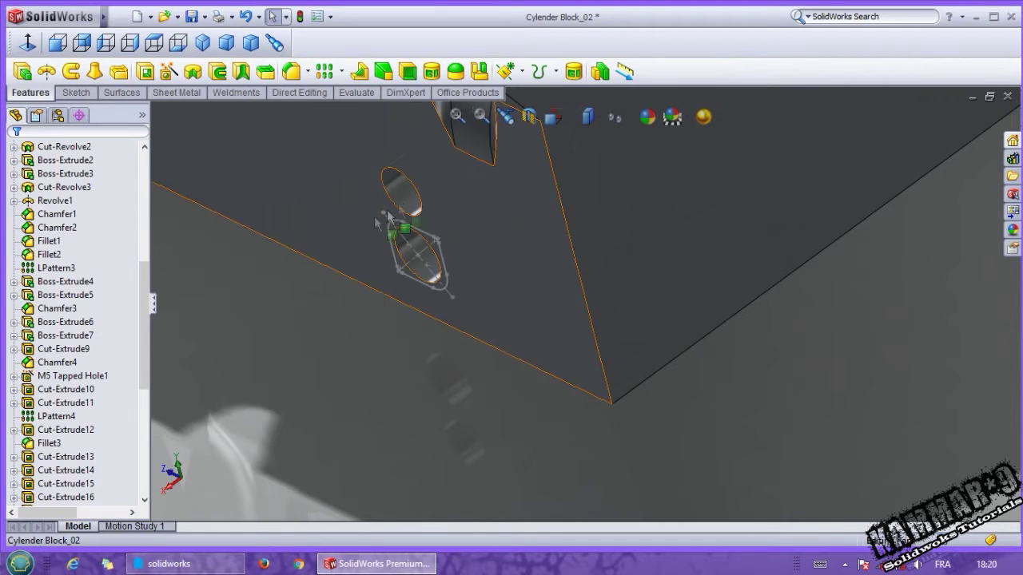
middle_drag(409, 195, 457, 188)
scroll(458, 187, down, 2)
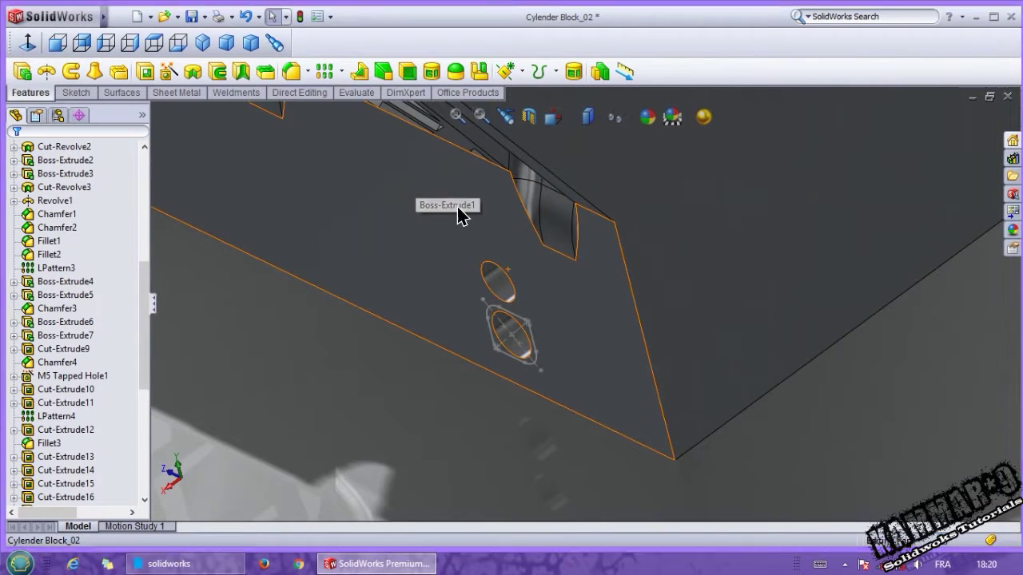
mouse_move(450, 223)
middle_down()
mouse_move(448, 210)
mouse_move(482, 165)
mouse_move(516, 160)
mouse_move(467, 231)
middle_up()
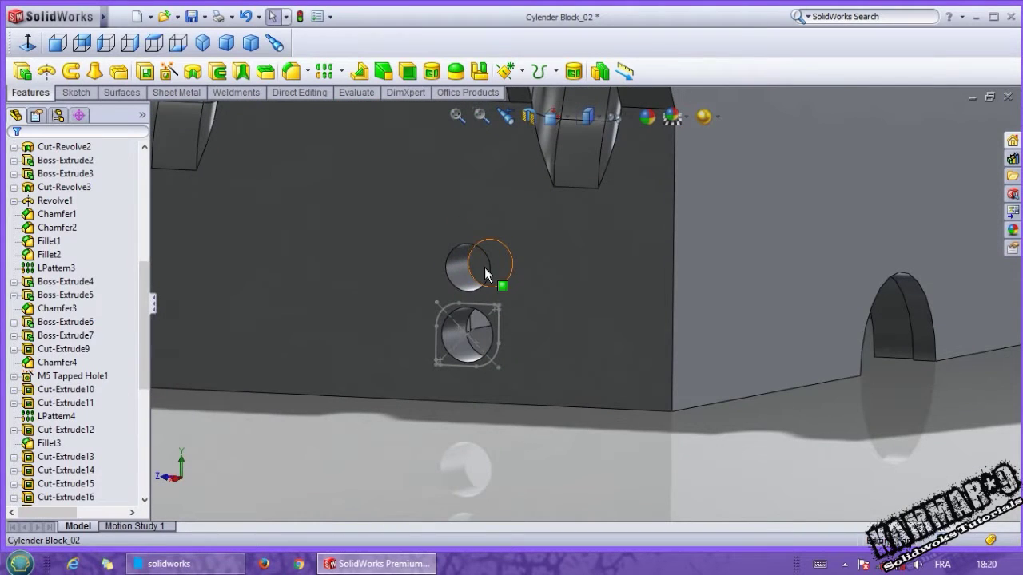
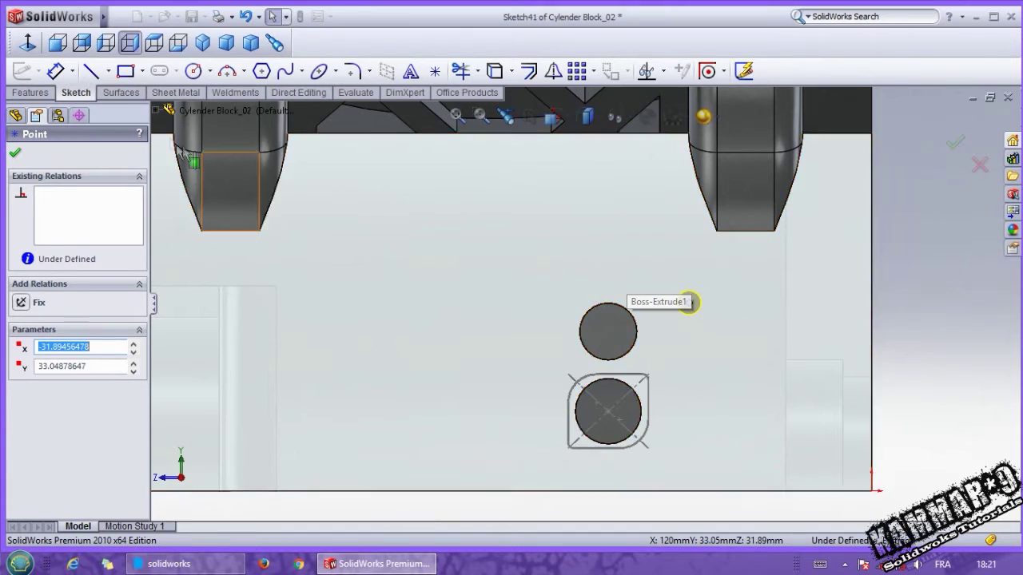
Dimension the horizontal distance between the hole point and the center of the 11.5 mm hole to 20 mm
click(58, 79)
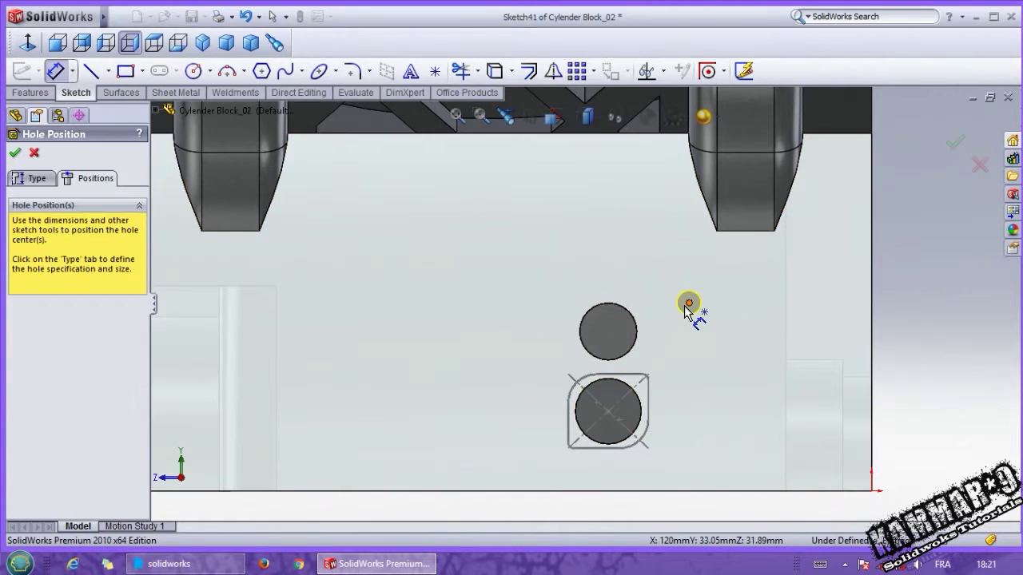
click(687, 305)
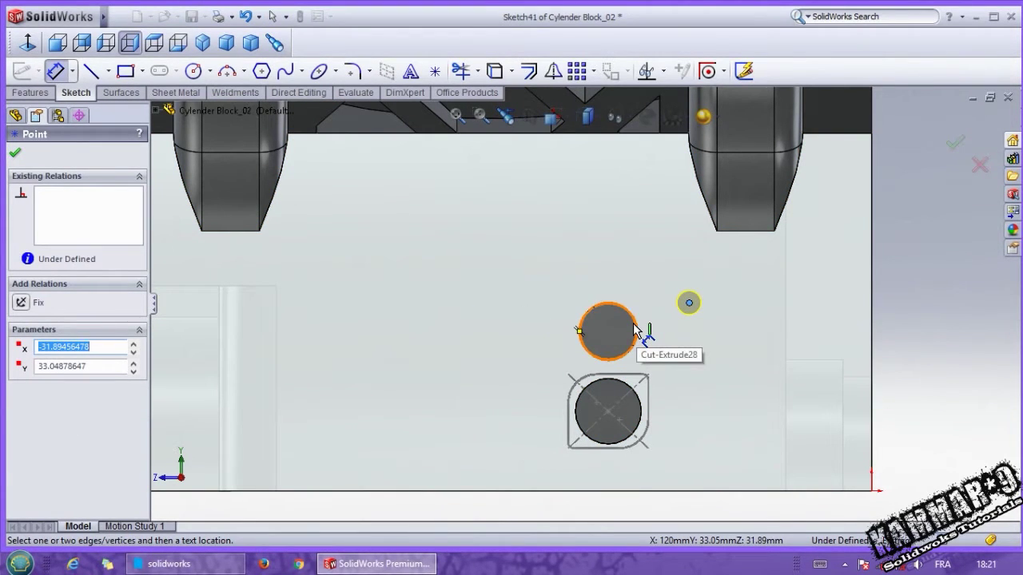
click(637, 402)
click(689, 303)
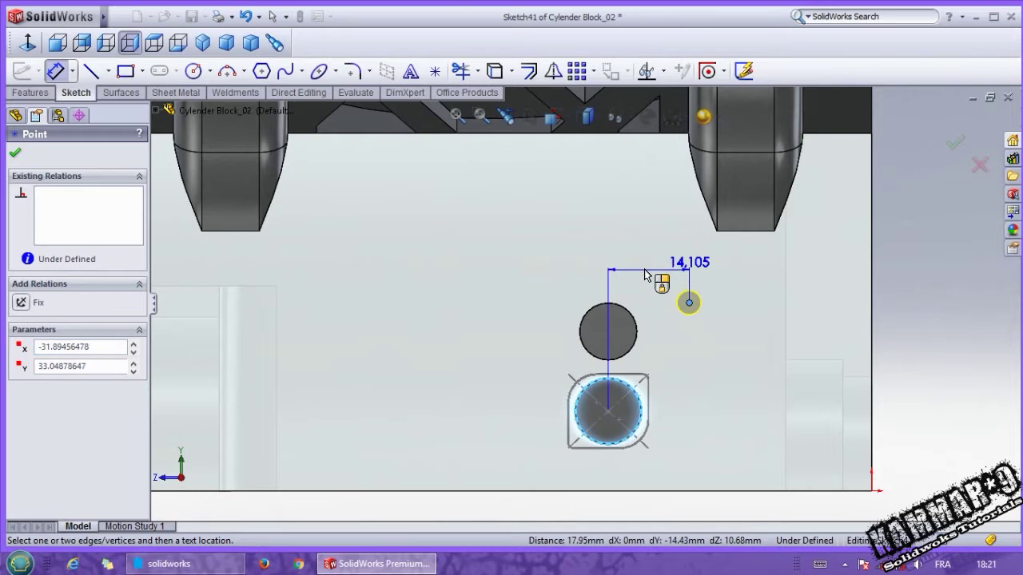
click(646, 267)
text(20)
key(Return)
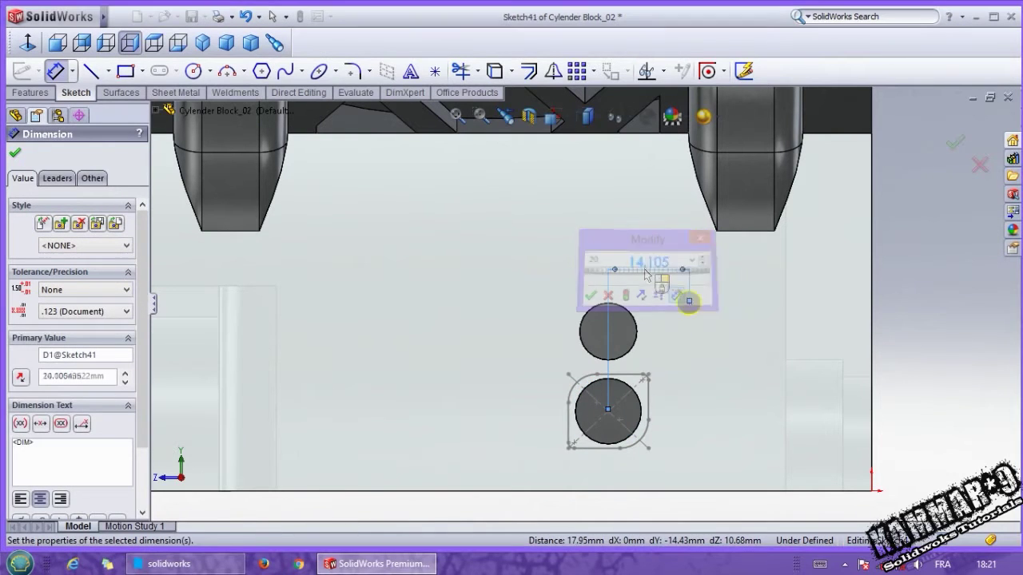
Dimension the vertical distance between the hole point and the center of the 11.5 mm hole to 24 mm
click(722, 304)
click(637, 404)
click(797, 348)
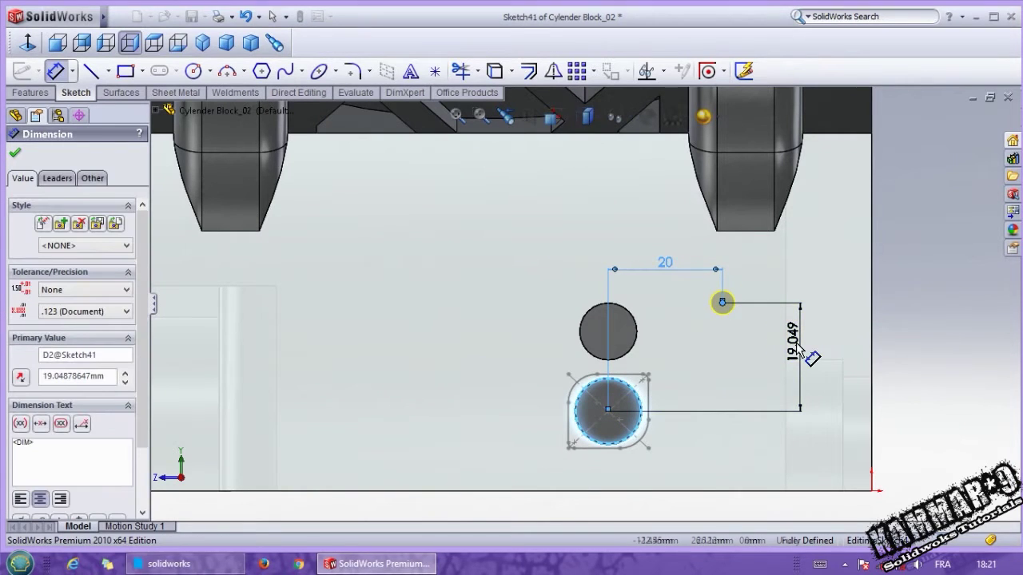
text(24)
key(Return)
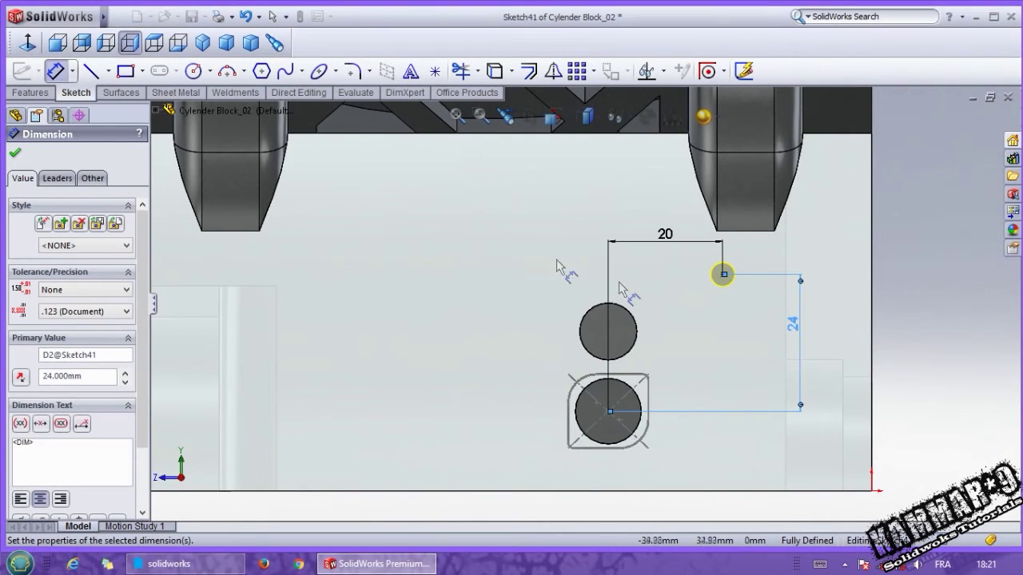
Add a second hole point to the lower right of the 11.5 mm hole and dimension their horizontal center distance to 28 mm
click(435, 71)
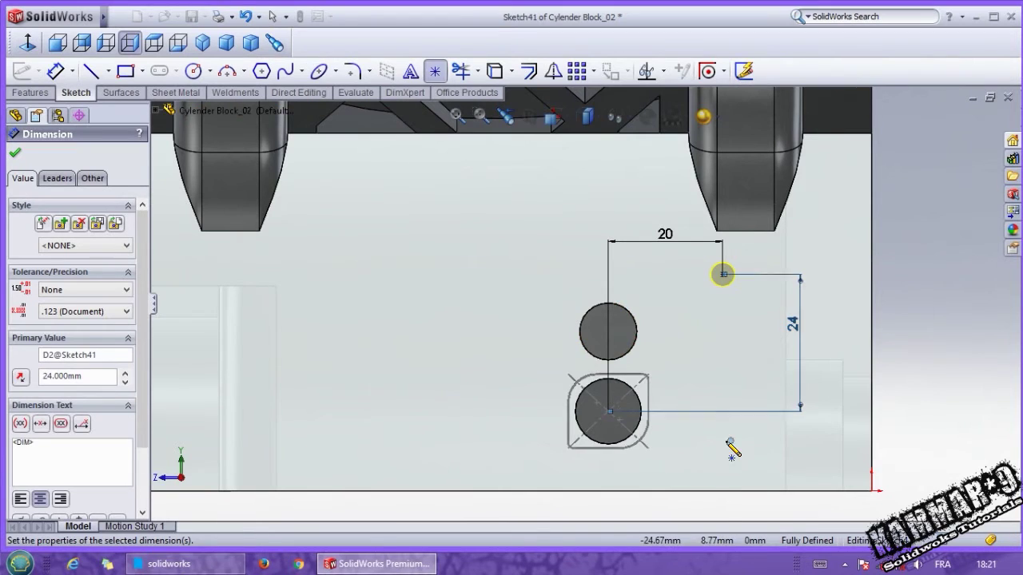
right_drag(909, 410, 916, 337)
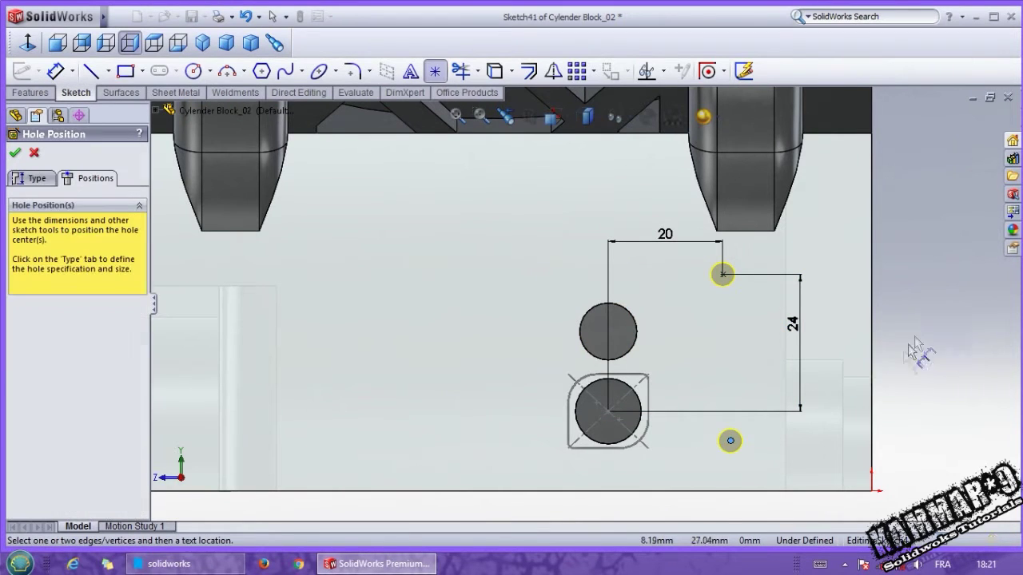
key(d)
click(730, 440)
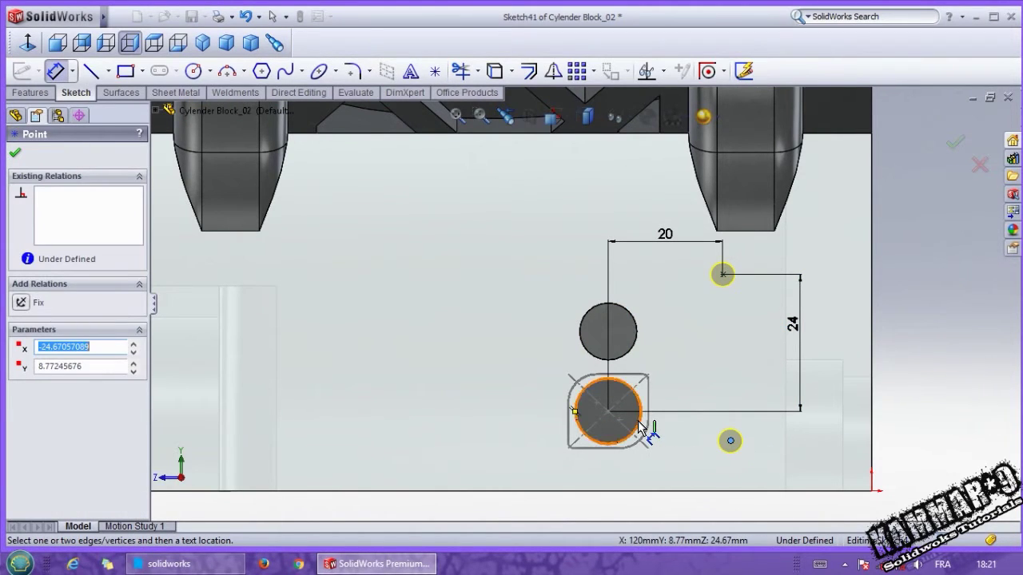
click(639, 429)
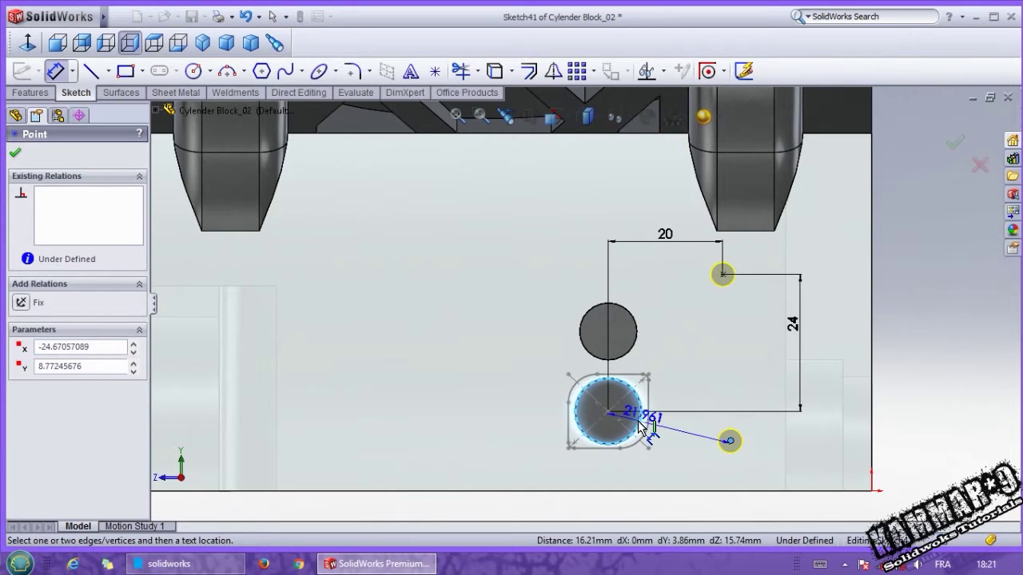
click(685, 507)
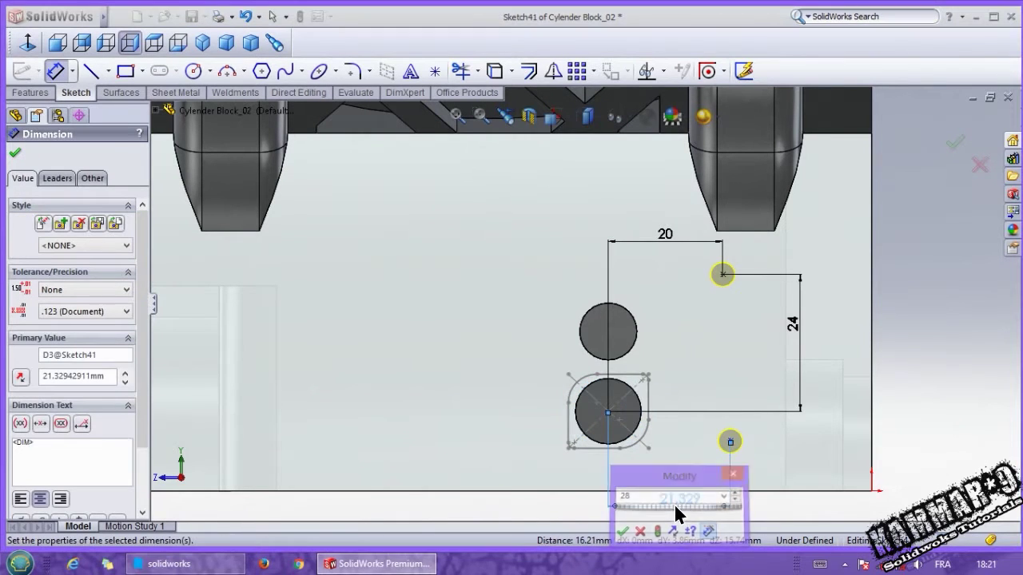
text(28)
key(Return)
Dimension the vertical distance between the second hole point and the center of the 11.5 mm hole to 8 mm
click(768, 442)
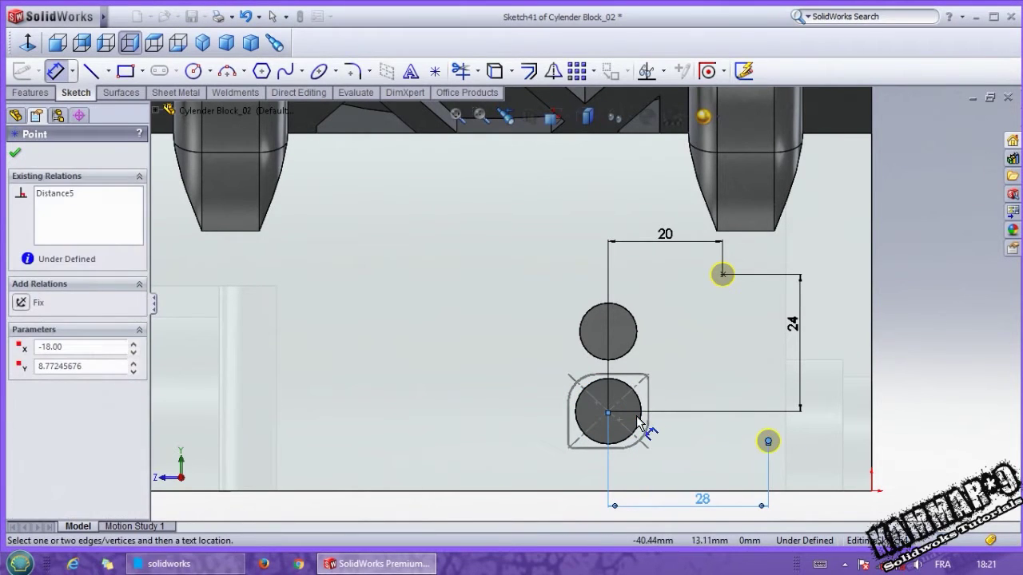
click(639, 429)
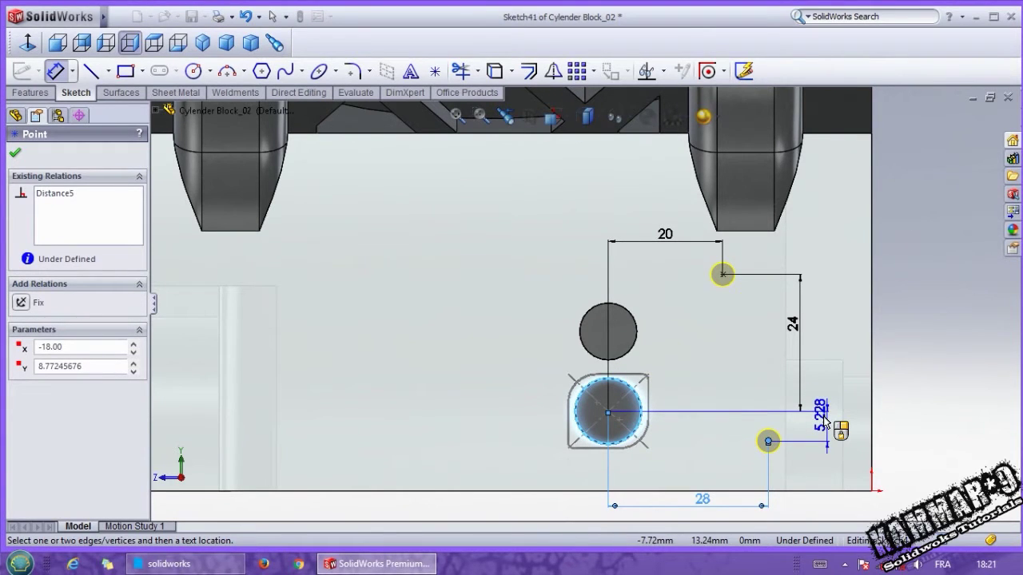
click(824, 424)
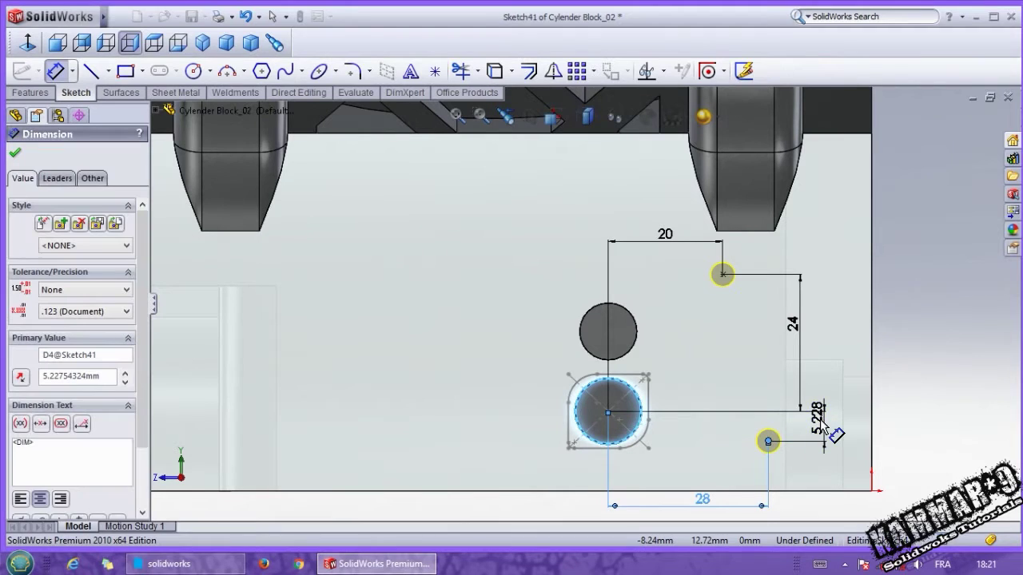
text(8)
key(Return)
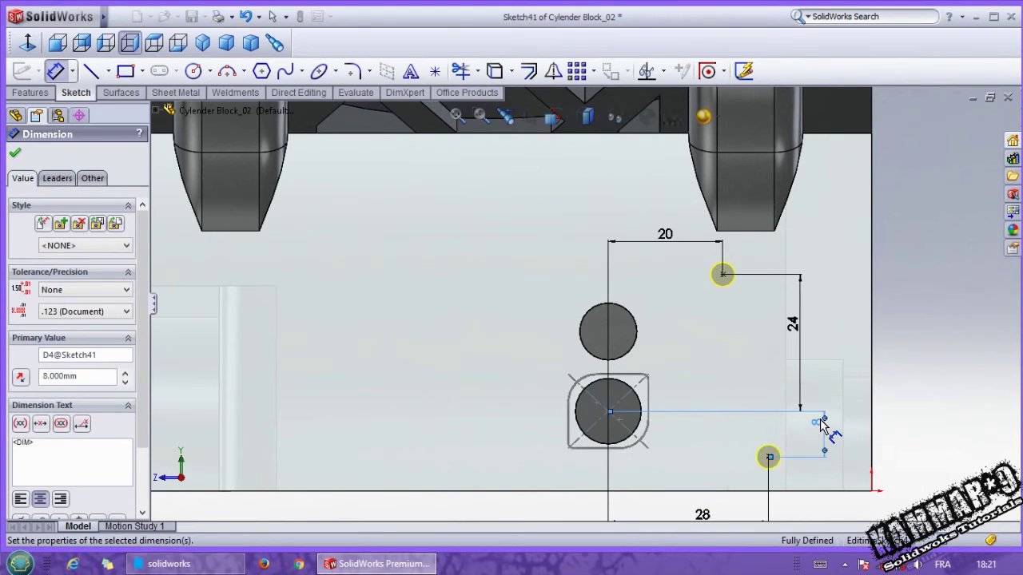
scroll(823, 426, up, 1)
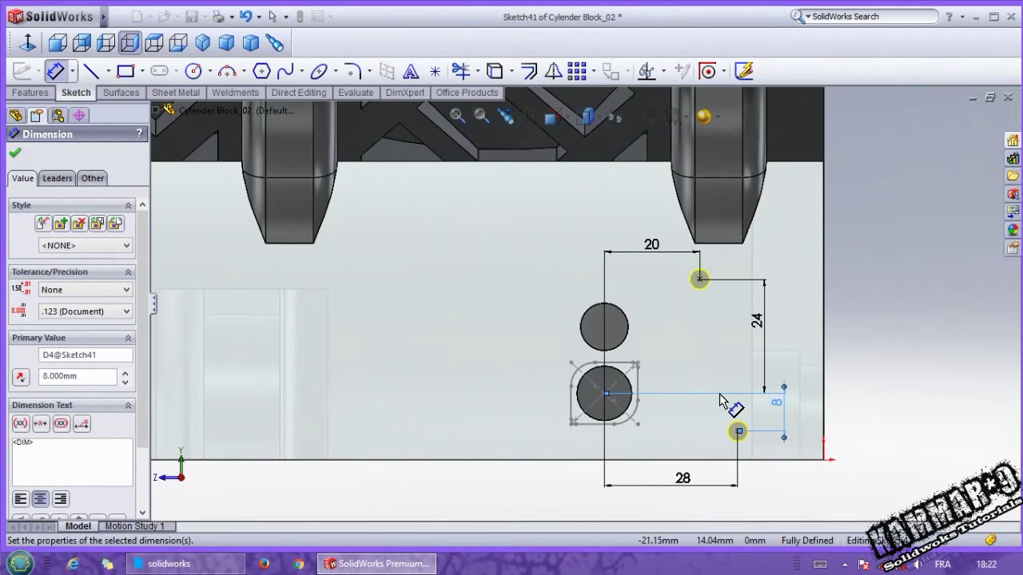
key(Escape)
Draw a vertical centerline about 7 mm long upward from the top of the 10 mm hole
click(90, 71)
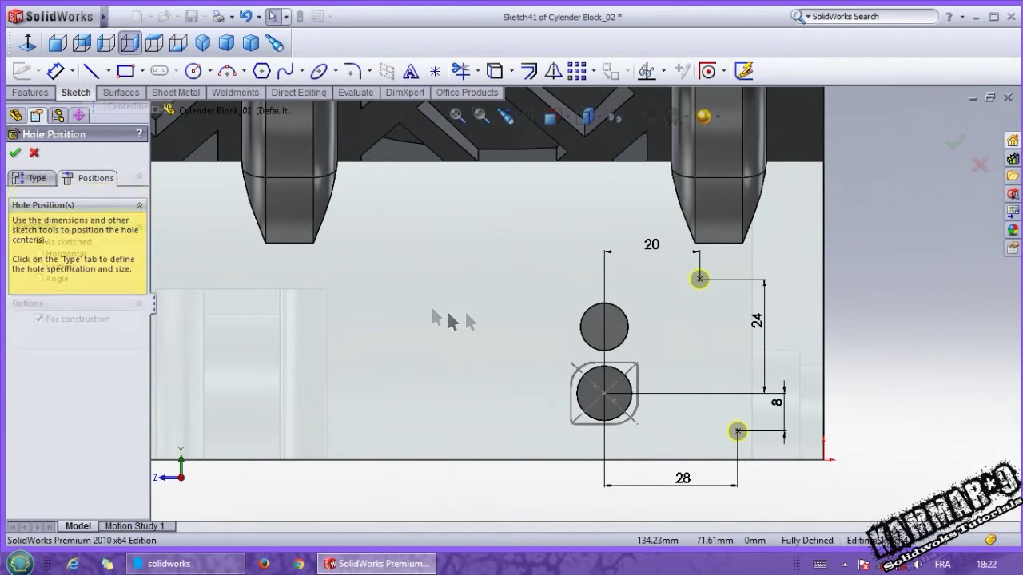
click(604, 302)
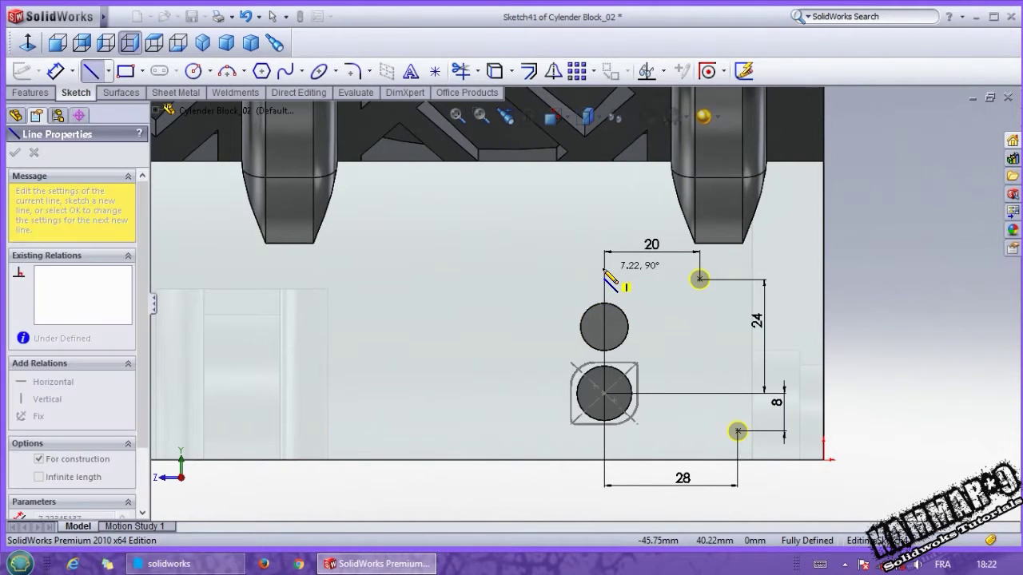
click(605, 269)
key(Escape)
Mirror the two hole points about the vertical centerline
drag(806, 489, 682, 267)
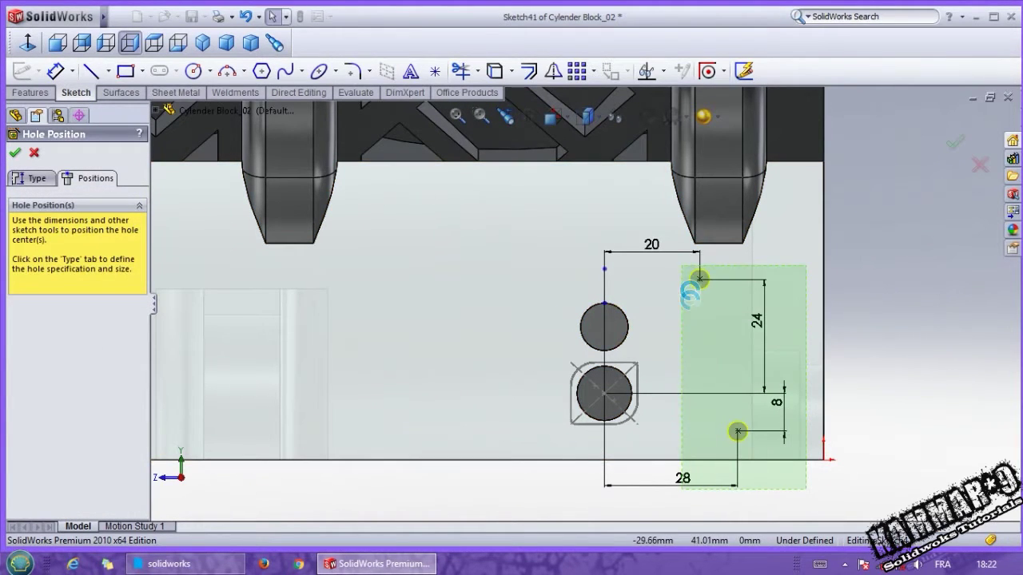
click(601, 287)
ctrl+click(699, 279)
ctrl+click(738, 431)
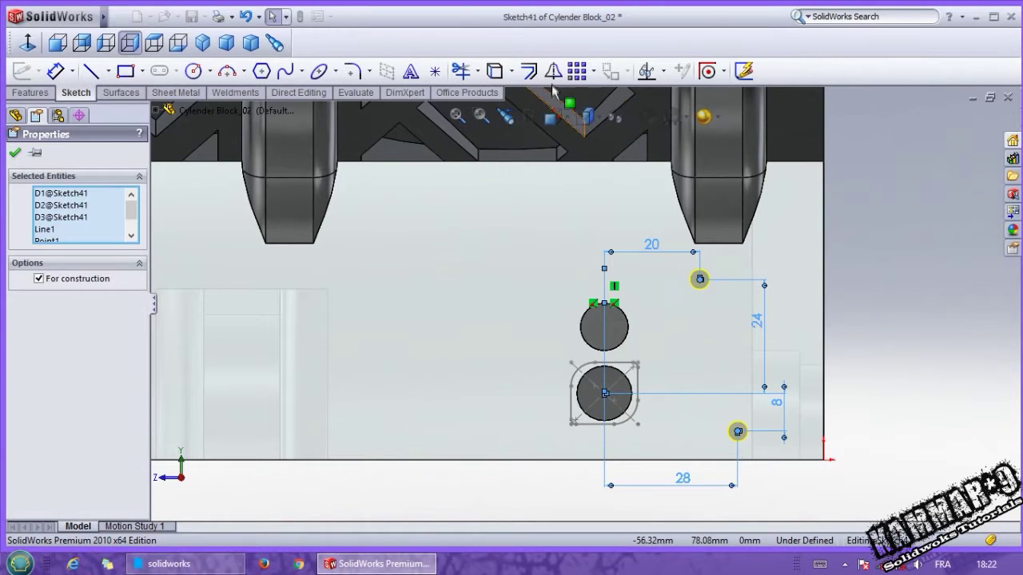
click(550, 69)
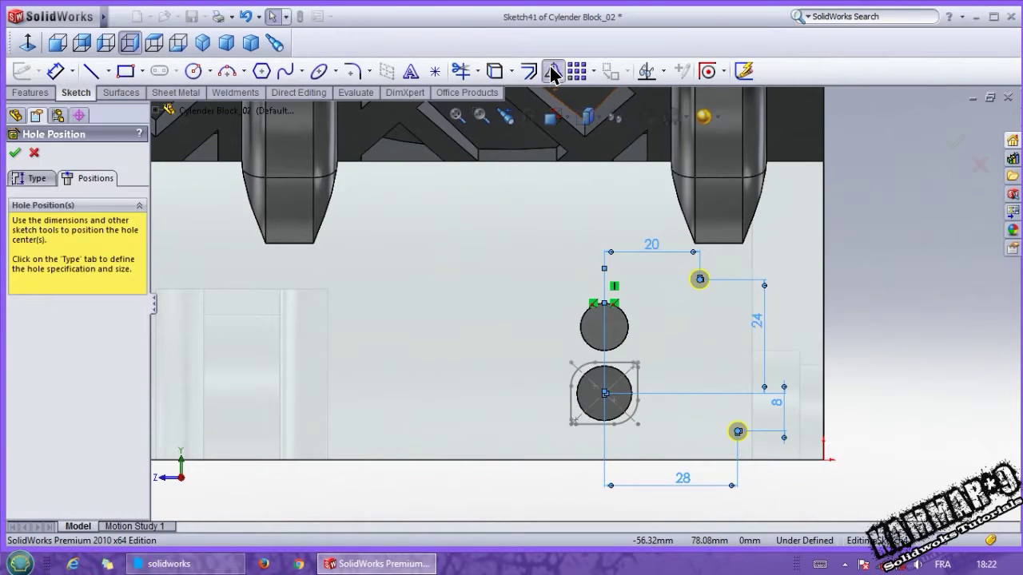
Create the four DIN M5 tapped holes at the positioned points
click(37, 180)
middle_drag(509, 303, 397, 250)
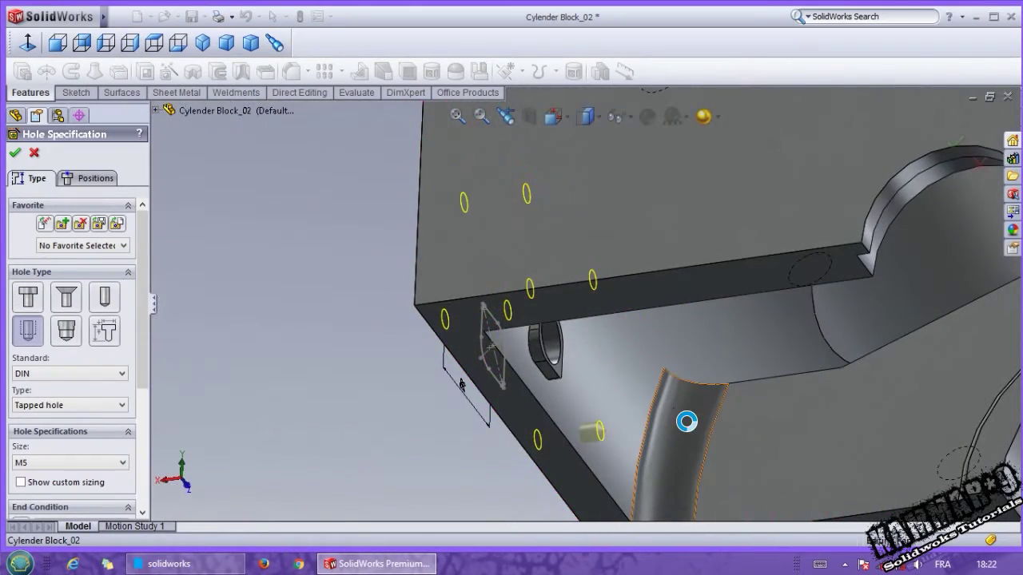
key(Return)
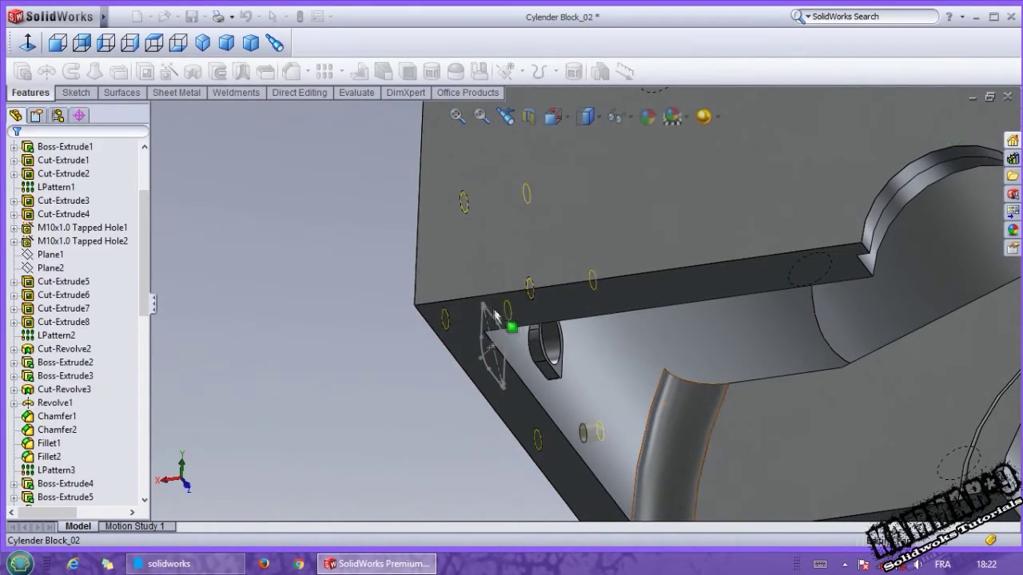
middle_drag(472, 269, 436, 244)
scroll(352, 144, down, 3)
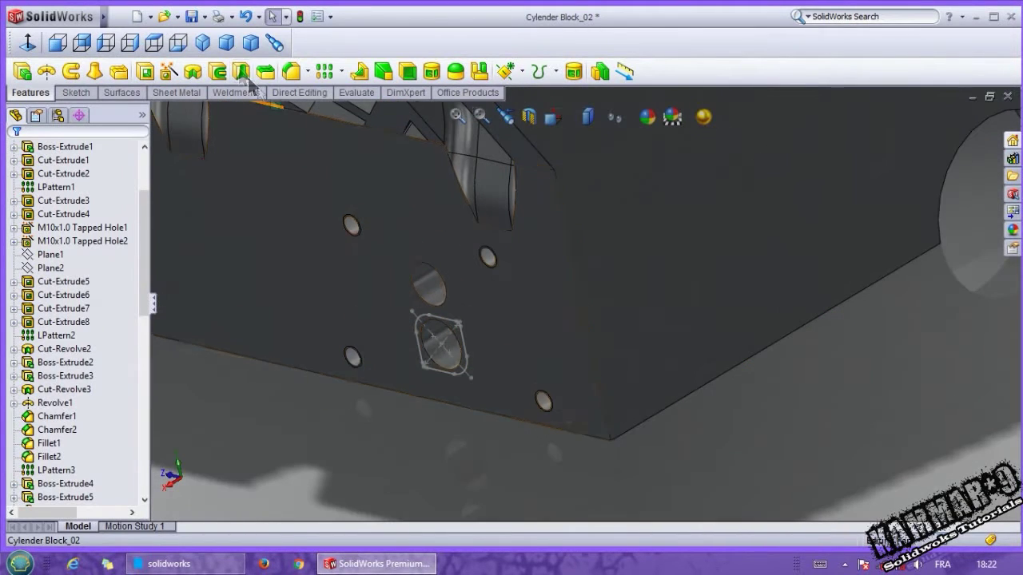
Save the Cylender Block_02 part
click(204, 17)
click(202, 32)
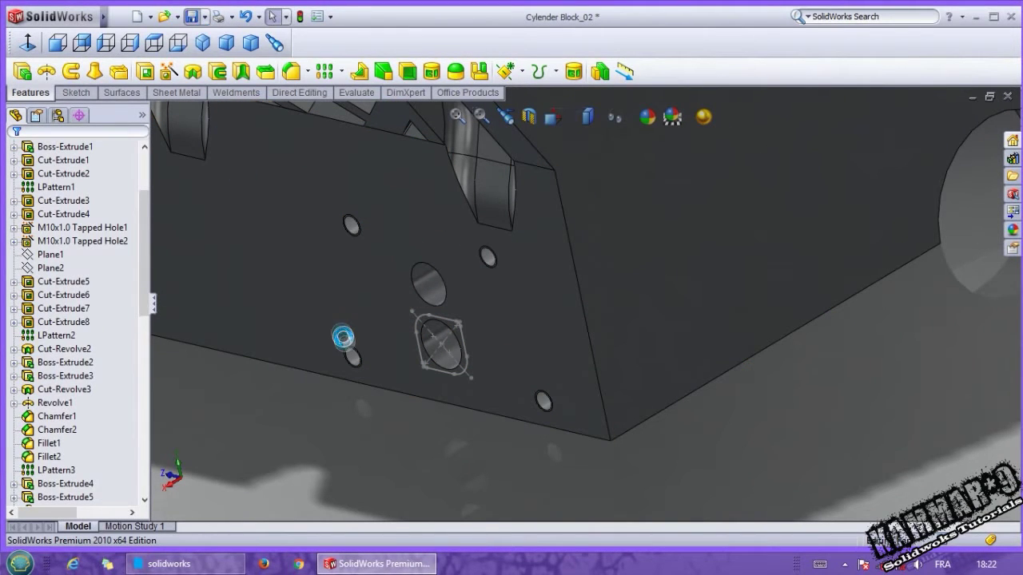
scroll(471, 380, up, 2)
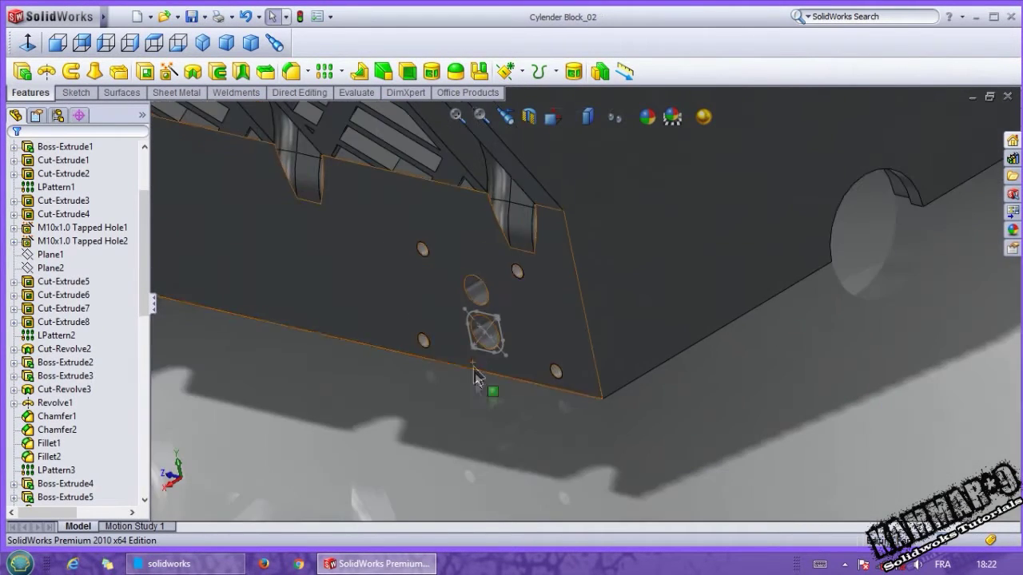
Start a sketch on the block's front end face, beside the side face with the tapped holes
scroll(476, 289, down, 2)
click(689, 277)
click(754, 234)
scroll(673, 291, down, 3)
click(611, 296)
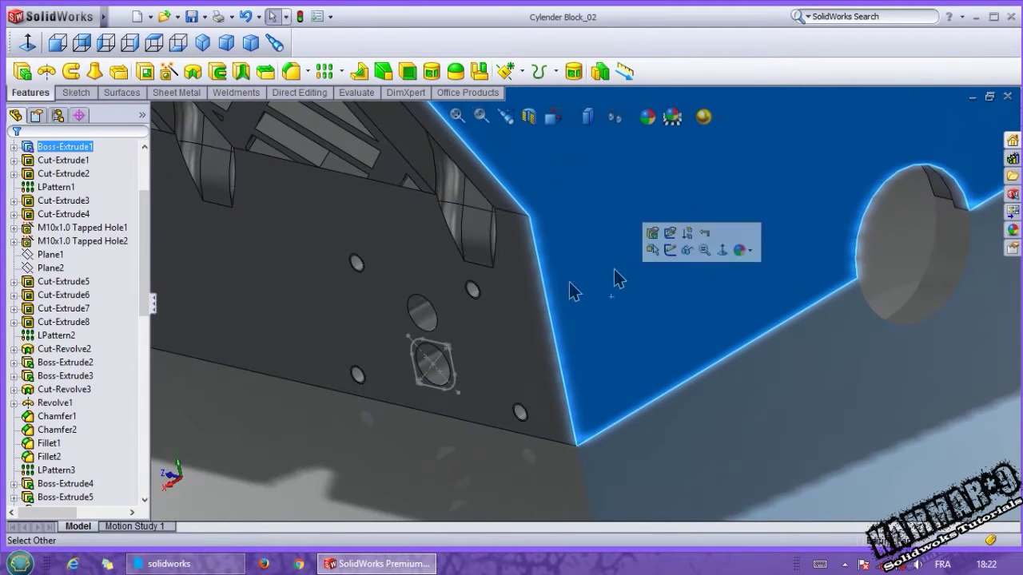
click(660, 246)
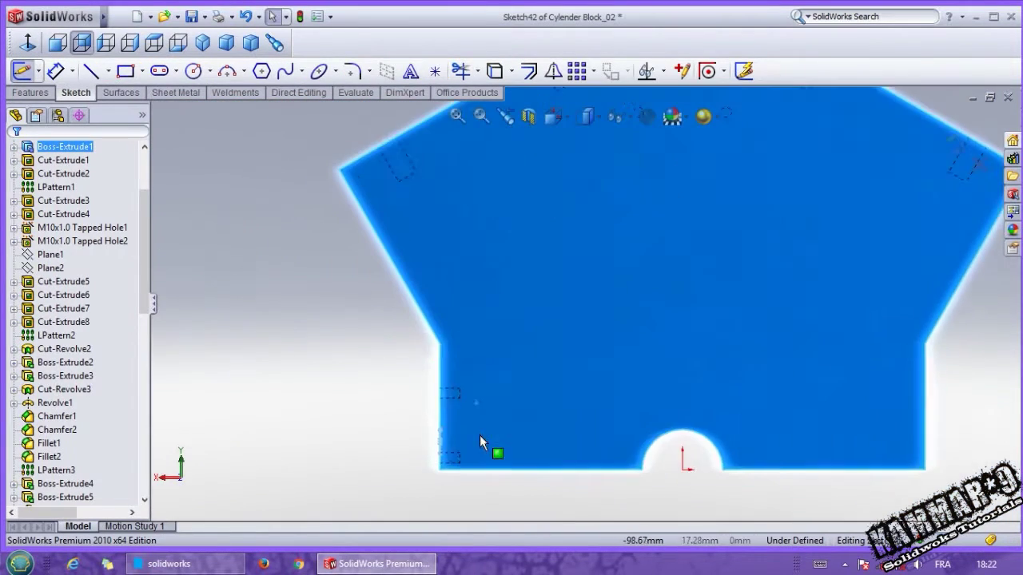
In wireframe display, sketch a circle about 8.6 mm in diameter inside the outline of the 10 mm side hole
click(192, 71)
click(589, 119)
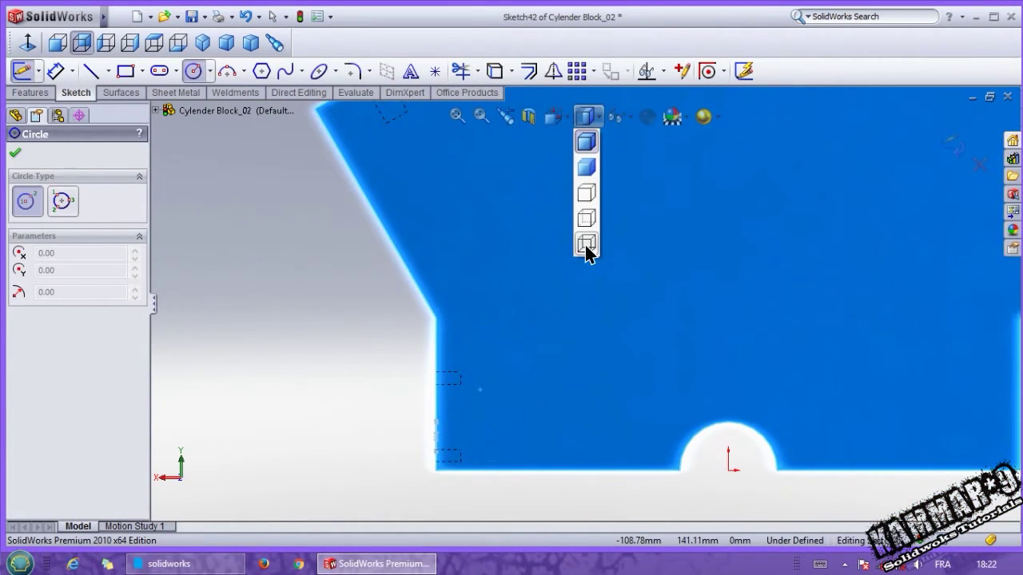
click(587, 251)
scroll(468, 404, down, 3)
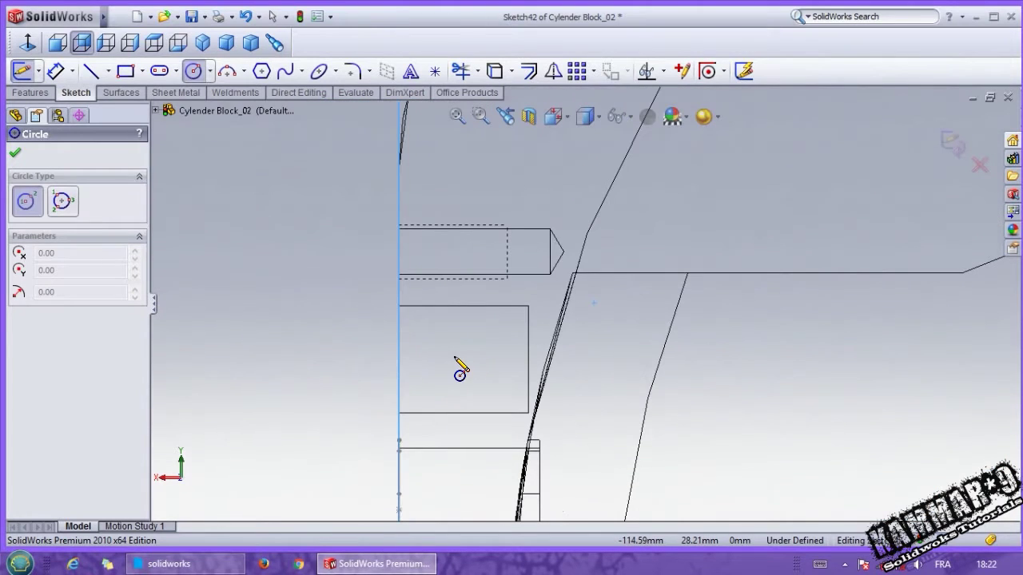
click(465, 352)
click(471, 398)
Set the circle's diameter to 8 mm
right_drag(341, 357, 344, 256)
click(424, 334)
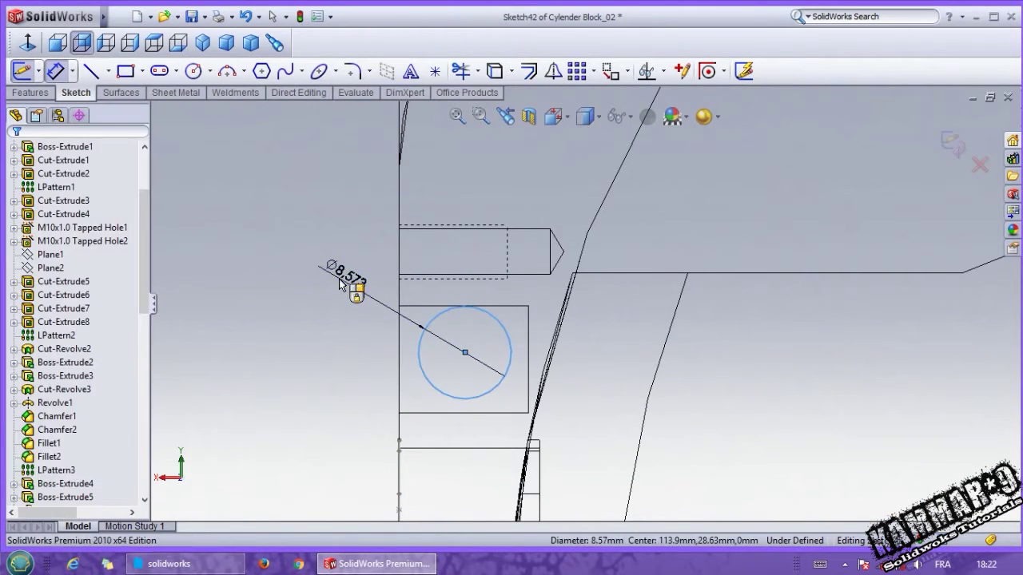
click(339, 278)
text(8)
key(Return)
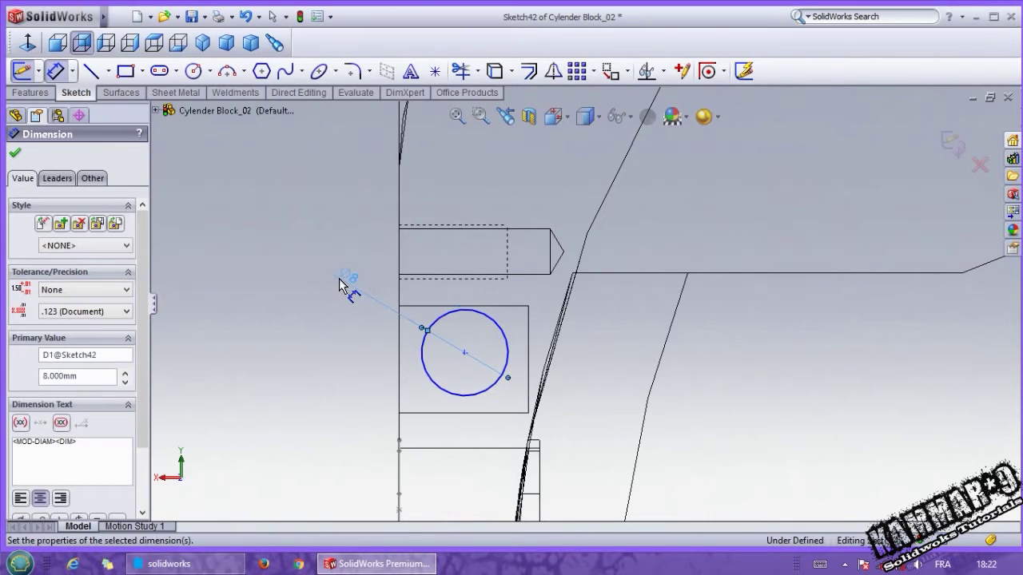
Position the circle's centre 5 mm above the side hole's lower edge and 7 mm from the block's side edge
click(439, 391)
click(449, 413)
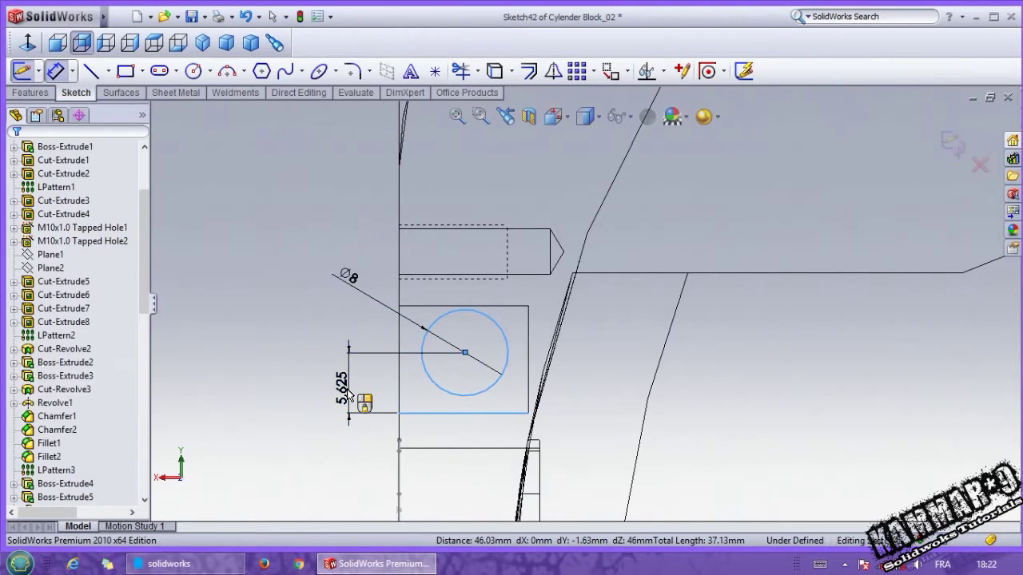
click(346, 392)
text(5)
key(Return)
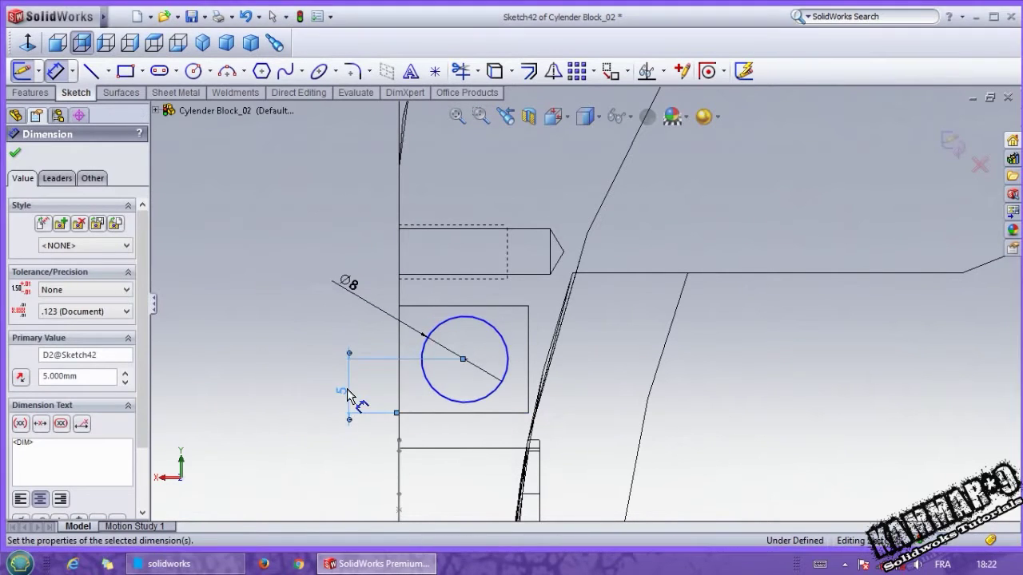
click(426, 390)
click(399, 388)
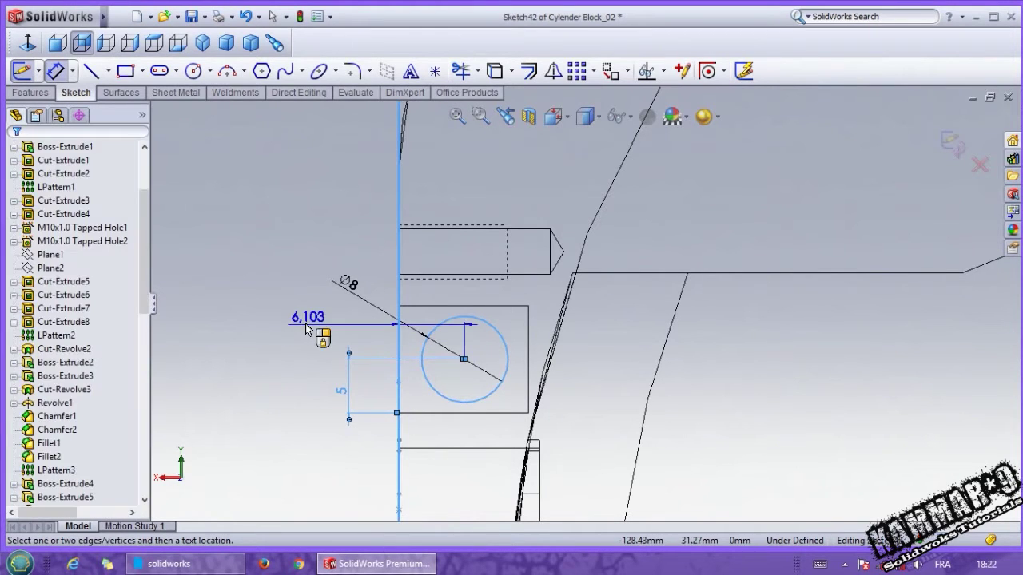
click(306, 328)
text(7)
key(Return)
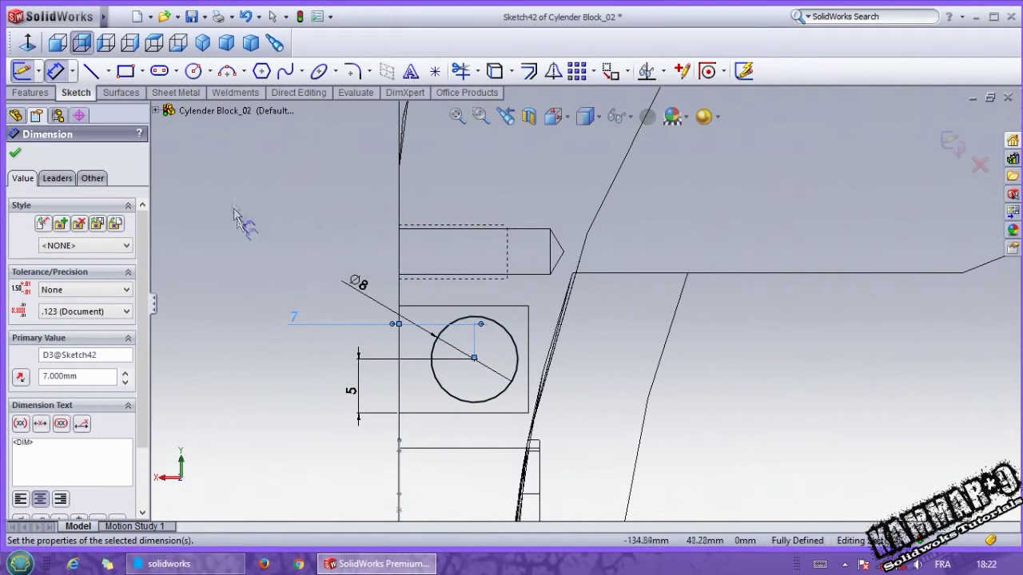
Restore shaded display with edges and set up an extruded cut of the circle starting from a 5 mm offset
click(587, 118)
click(586, 143)
middle_drag(459, 235, 507, 303)
scroll(507, 303, up, 3)
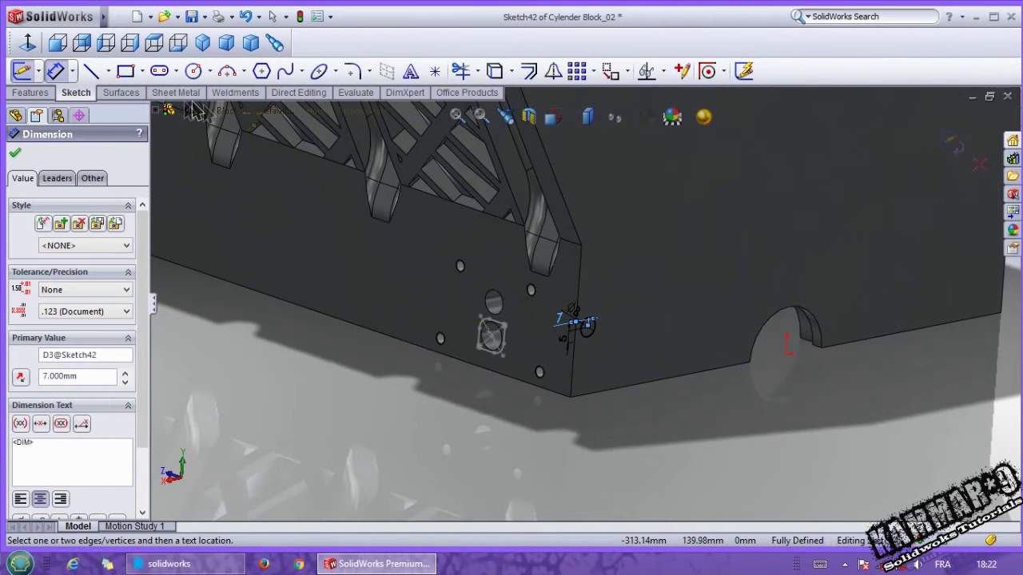
click(30, 92)
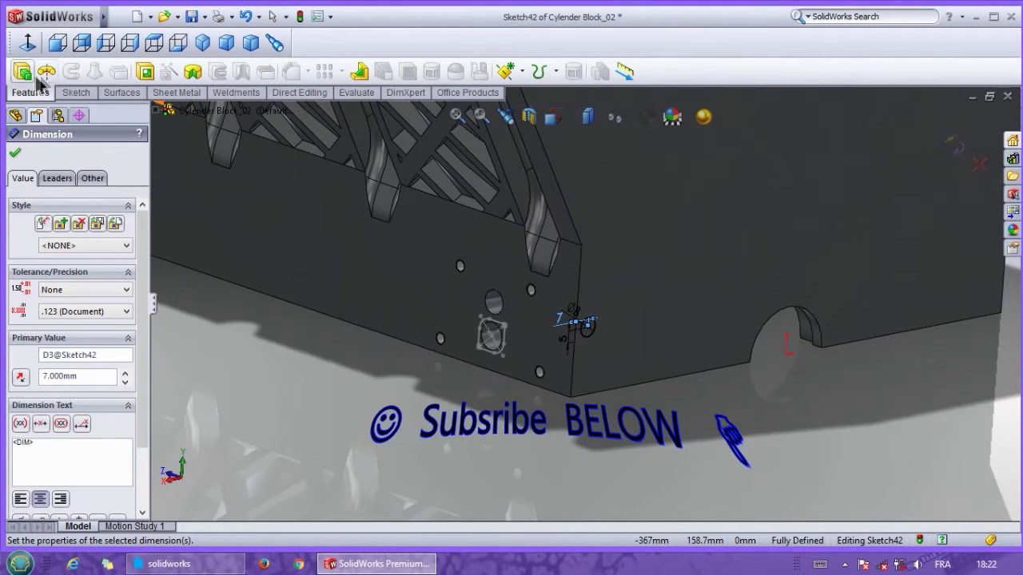
click(145, 71)
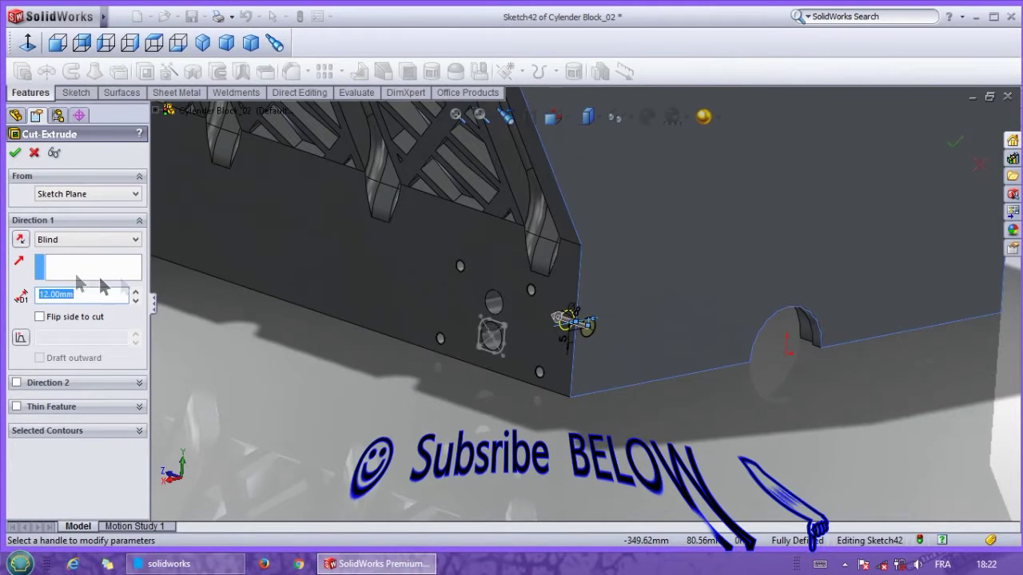
click(81, 194)
click(75, 233)
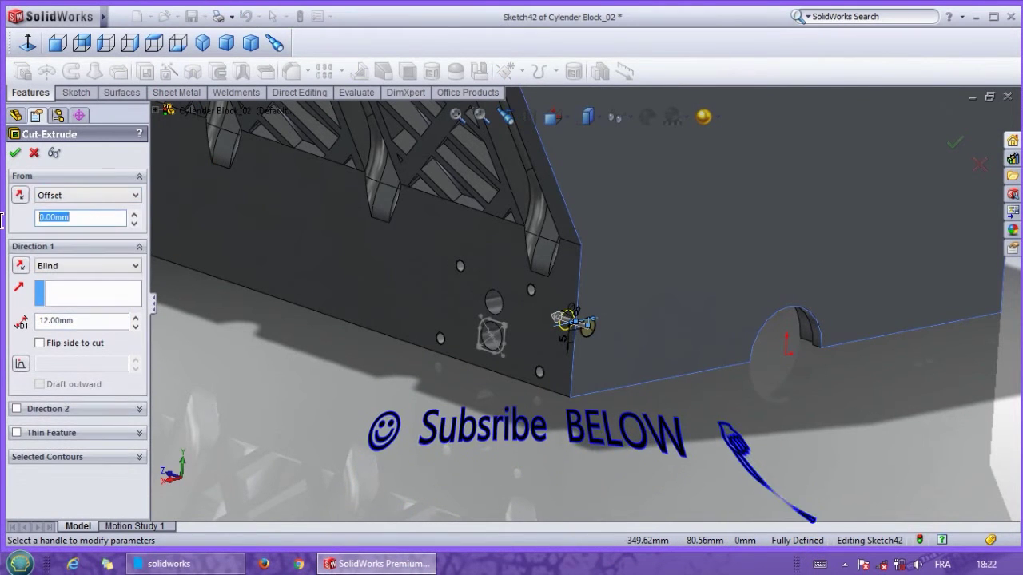
text(5)
key(Return)
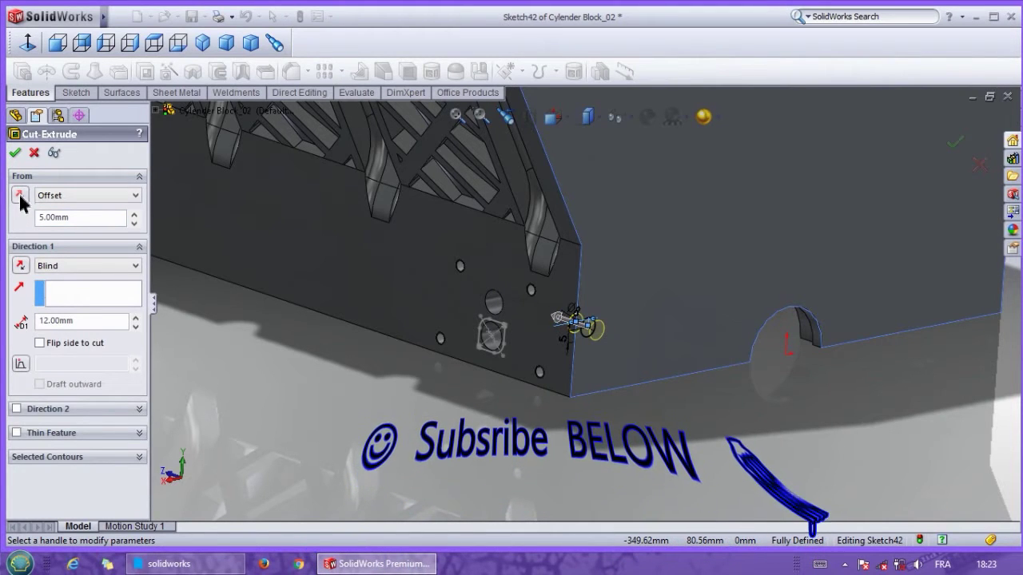
Reverse the offset into the block, set the blind depth to 595 mm and create the cut
double_click(42, 320)
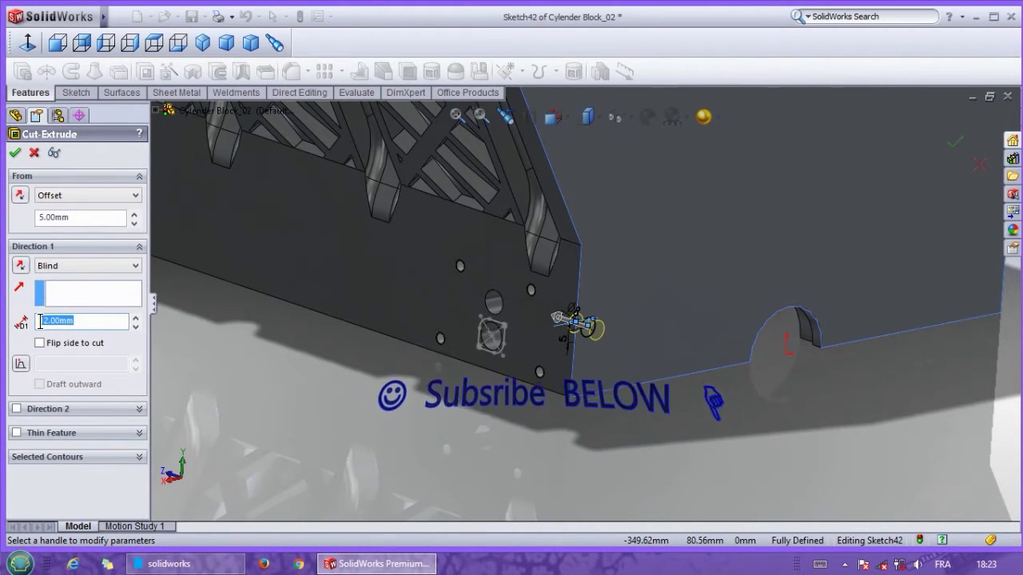
text(5)
text(5)
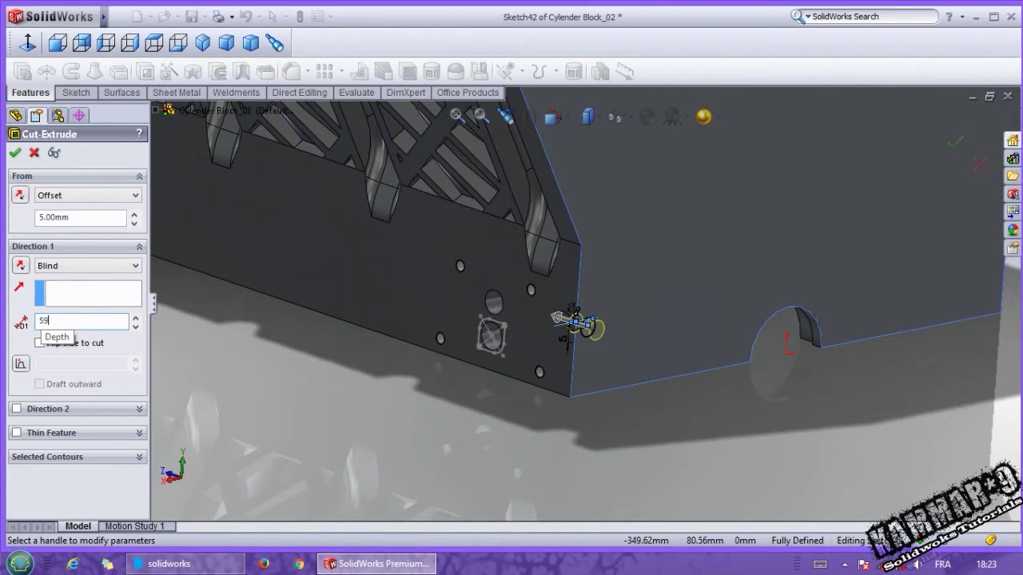
key(Return)
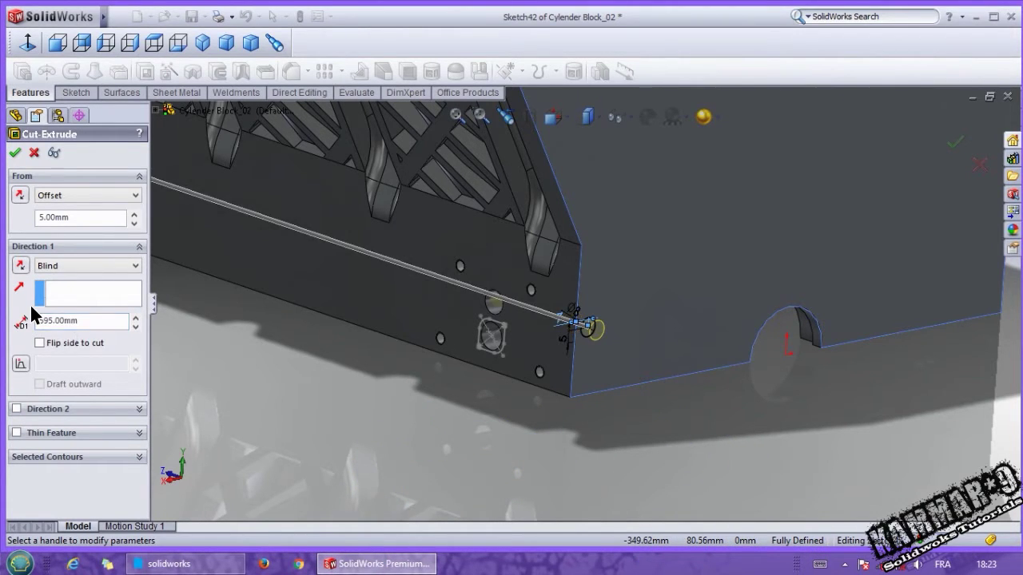
scroll(481, 402, up, 2)
scroll(534, 312, down, 2)
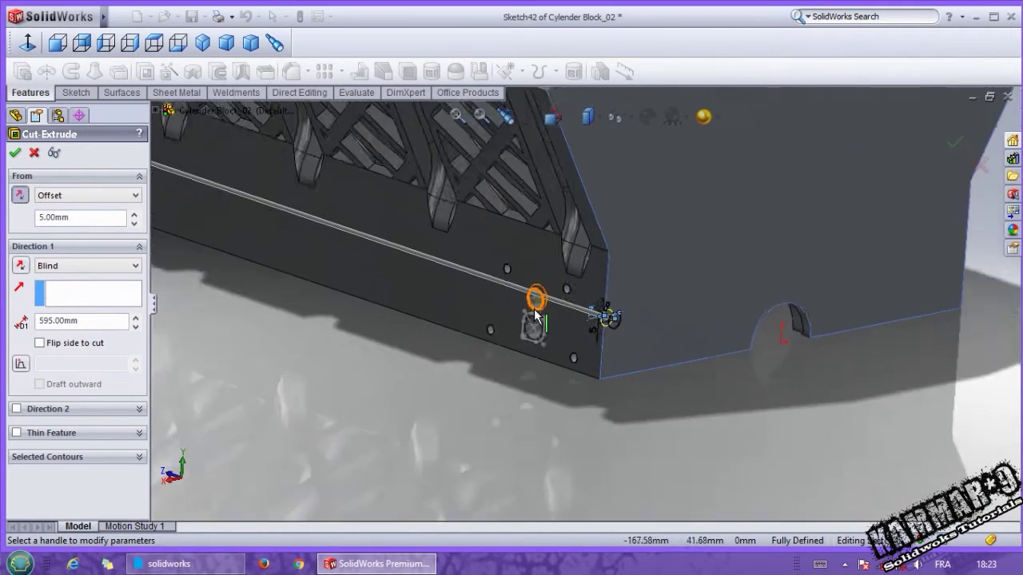
click(15, 153)
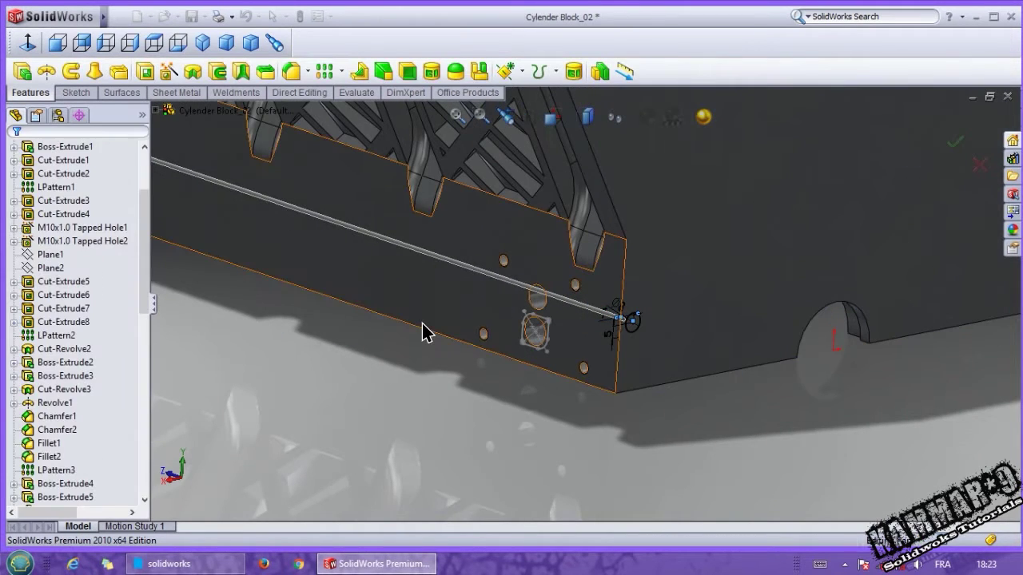
Start another sketch on the block's front end face, viewed straight on in wireframe display
mouse_move(552, 309)
middle_down()
mouse_move(562, 297)
mouse_move(624, 324)
mouse_move(541, 315)
middle_up()
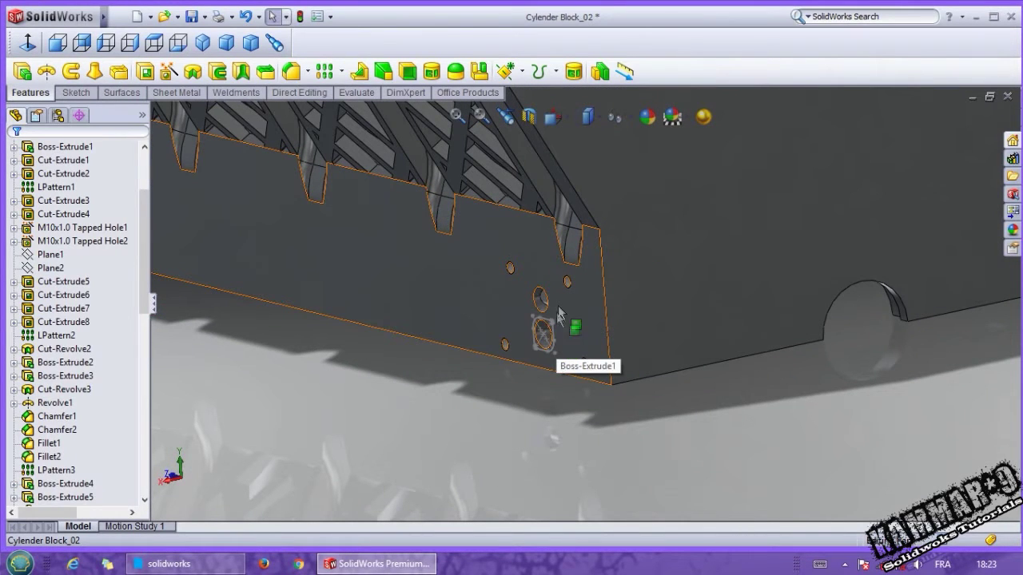
click(665, 308)
click(724, 258)
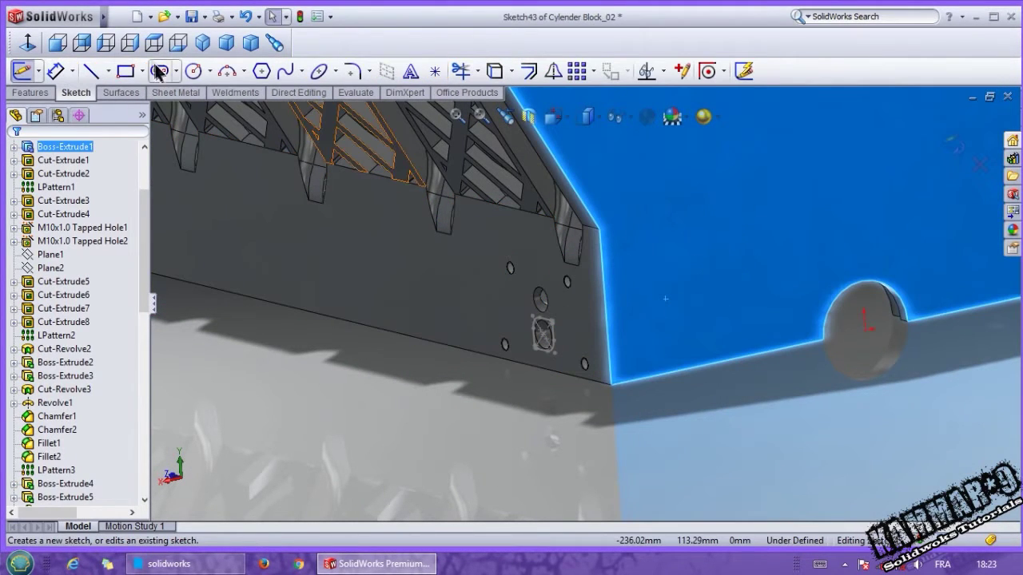
click(32, 44)
click(589, 117)
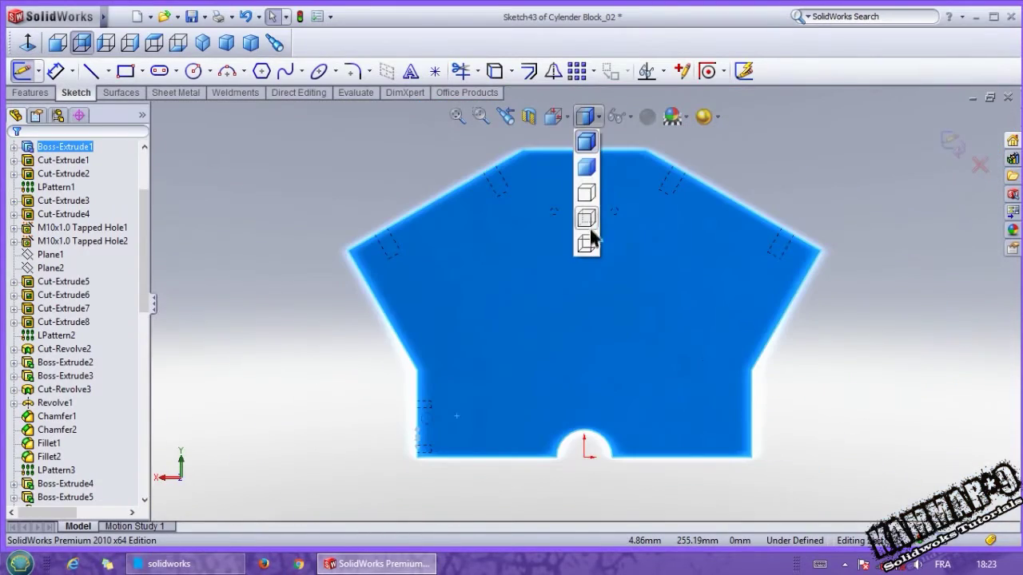
click(589, 238)
scroll(424, 424, down, 5)
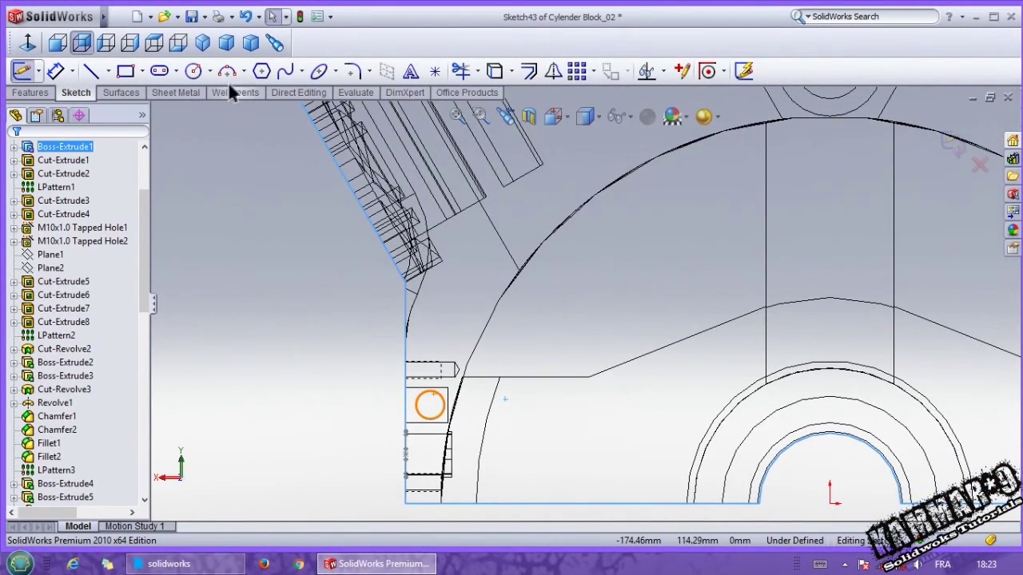
Draw a line about 113 mm long from the 8 mm circle's centre to the top of the crankshaft bearing arc
click(92, 71)
scroll(448, 417, down, 3)
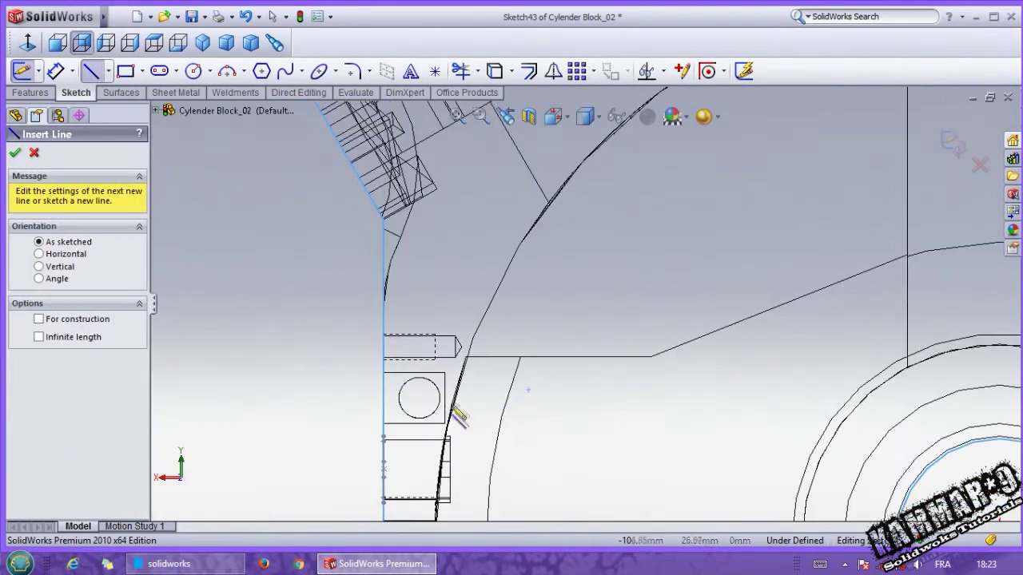
click(413, 392)
scroll(548, 418, up, 3)
scroll(893, 344, down, 1)
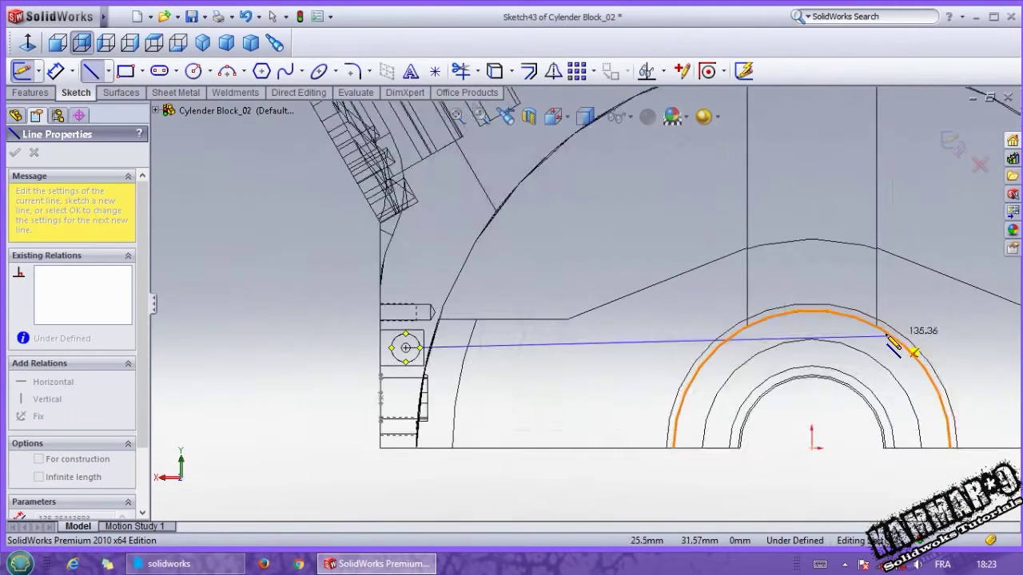
scroll(893, 344, down, 3)
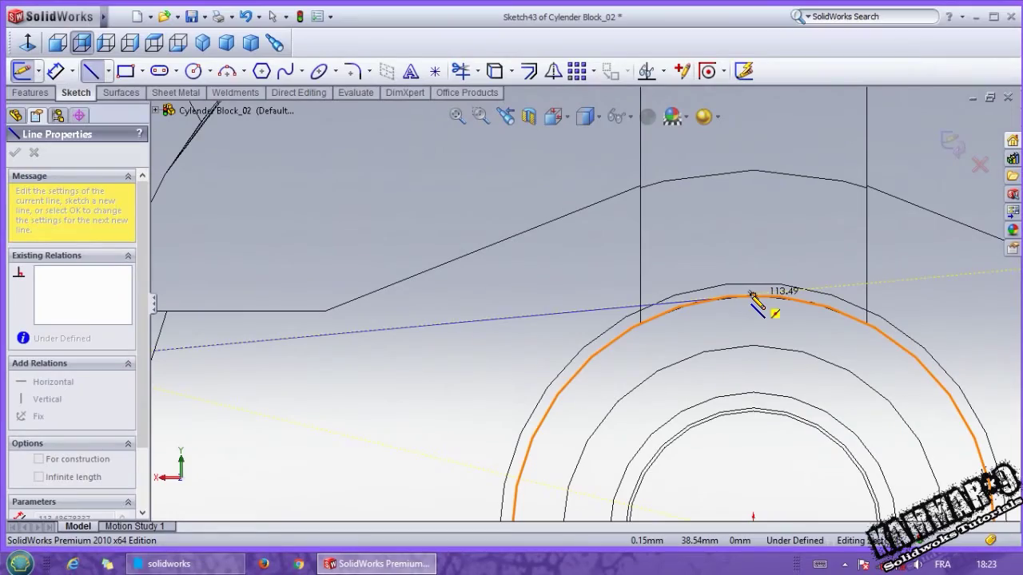
click(752, 296)
key(Escape)
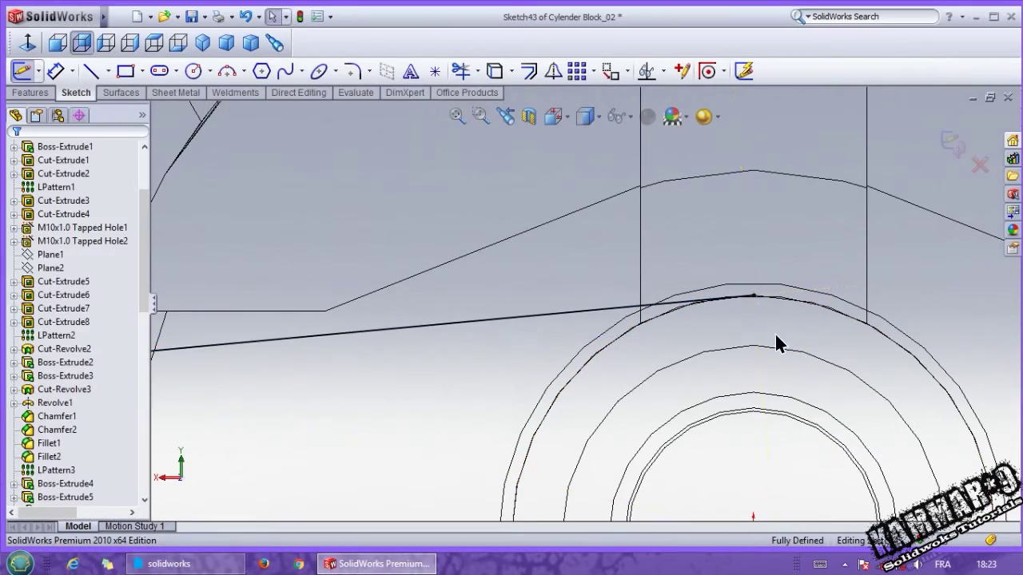
Close the line sketch and restore the shaded display with edges
scroll(825, 258, up, 3)
click(950, 144)
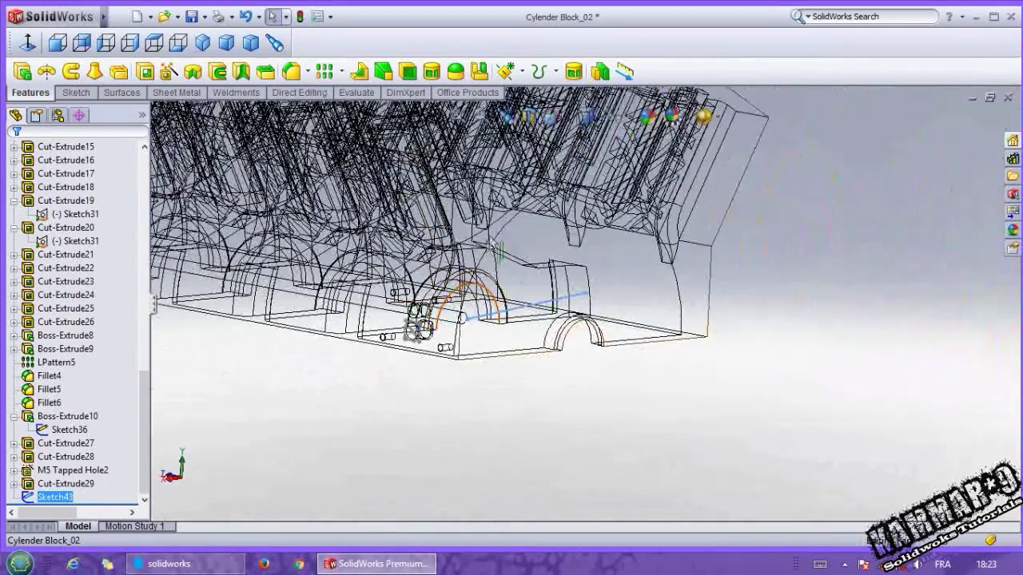
click(586, 116)
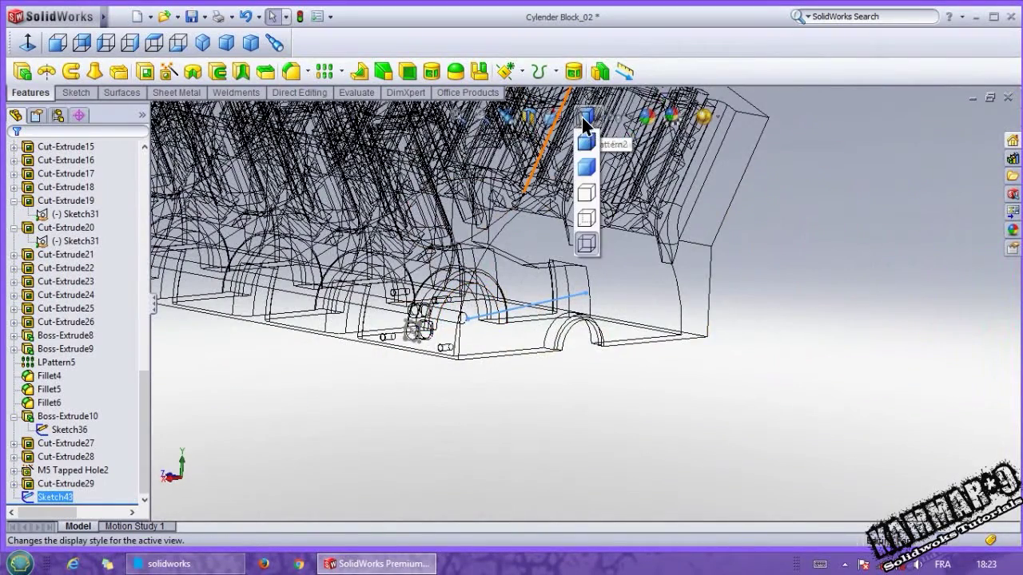
click(589, 144)
scroll(422, 256, down, 3)
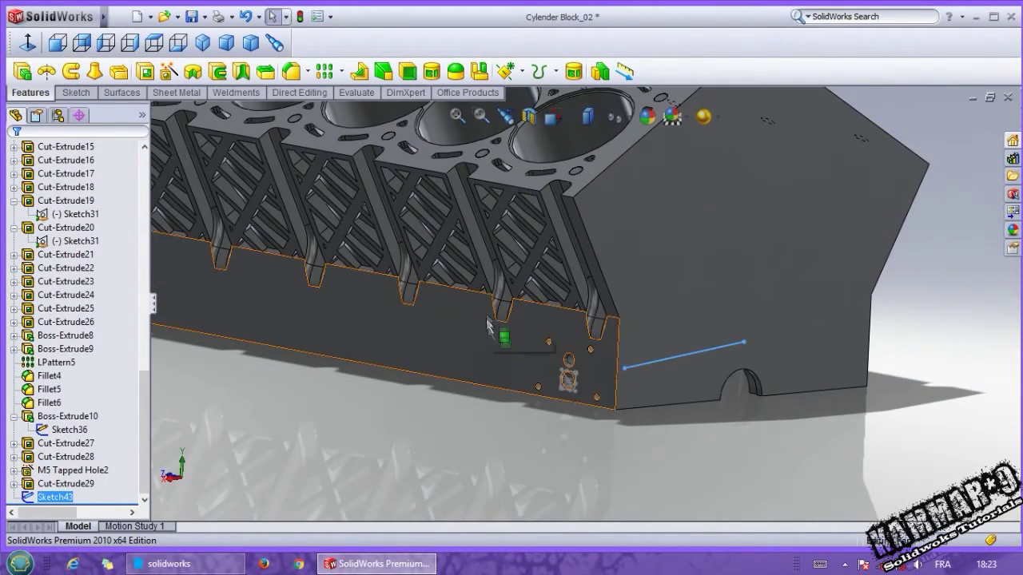
Start a sketch on the side face with the tapped holes, viewed straight on in wireframe display
mouse_move(536, 315)
middle_down()
mouse_move(566, 341)
mouse_move(540, 353)
middle_up()
scroll(540, 353, down, 3)
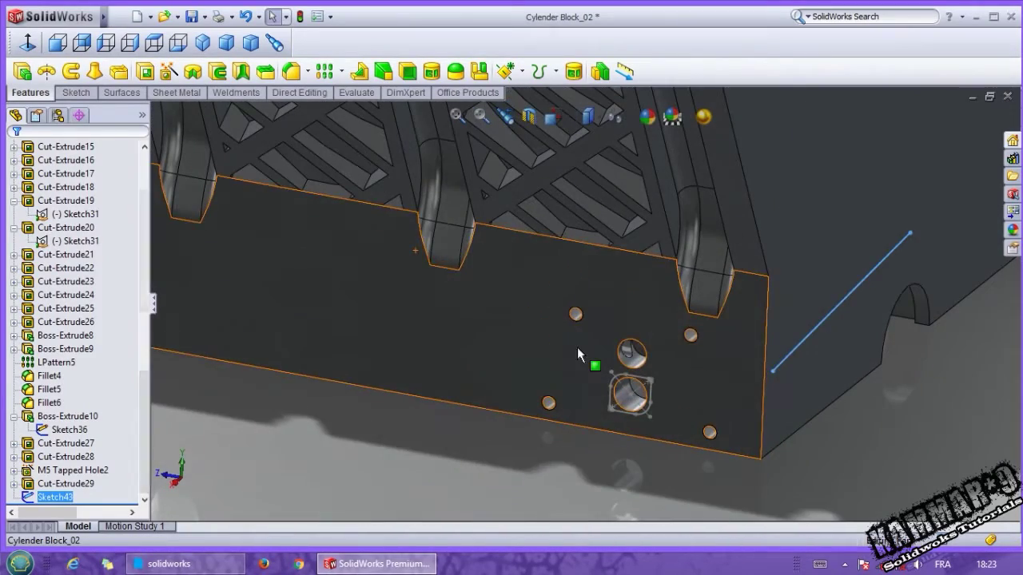
click(580, 347)
click(638, 303)
click(639, 302)
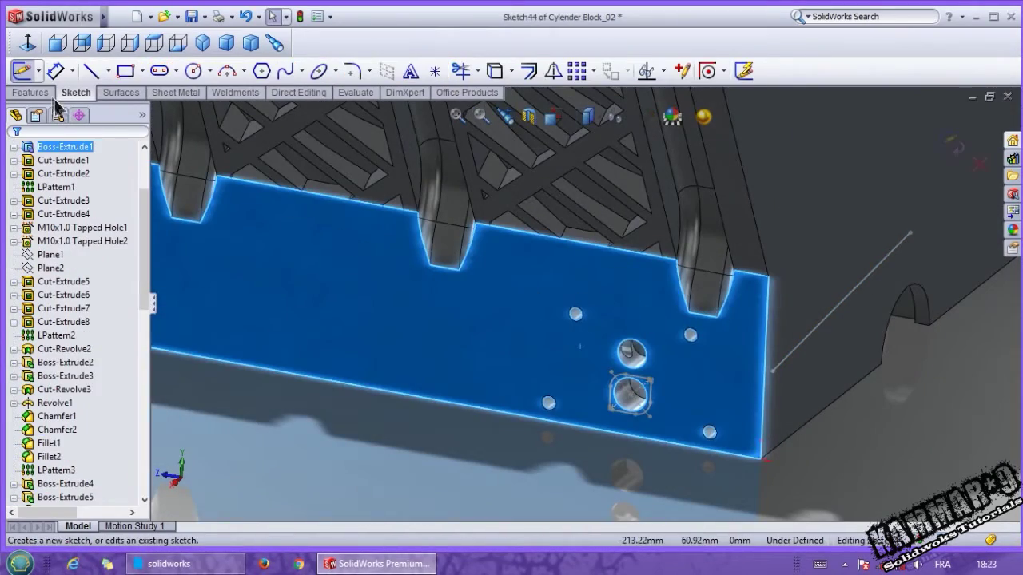
click(27, 42)
click(587, 120)
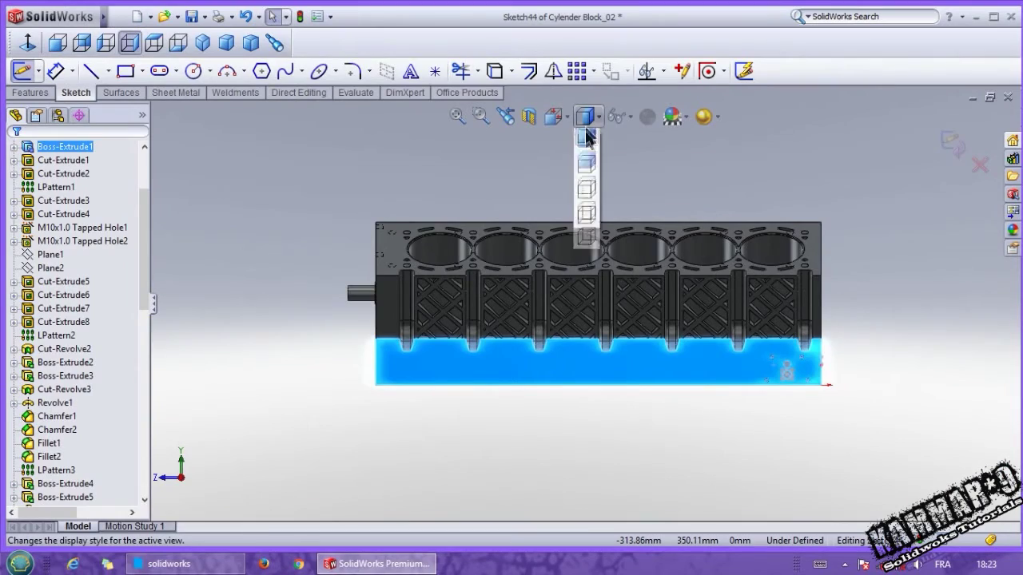
click(585, 239)
scroll(737, 392, down, 4)
scroll(394, 334, down, 2)
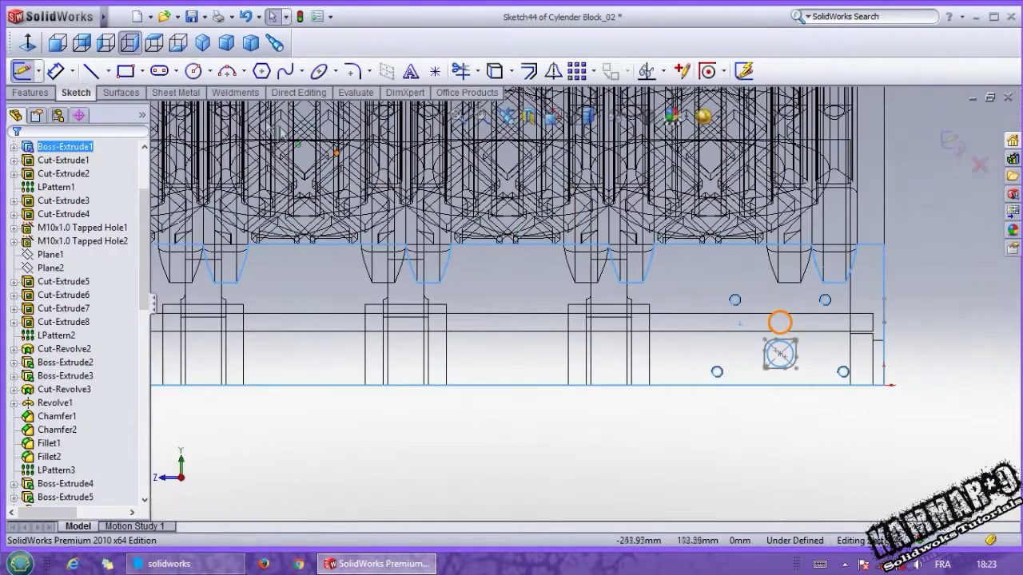
Draw a small circle inside the internal gallery's outline, close to its blind end near the sketch origin
click(193, 72)
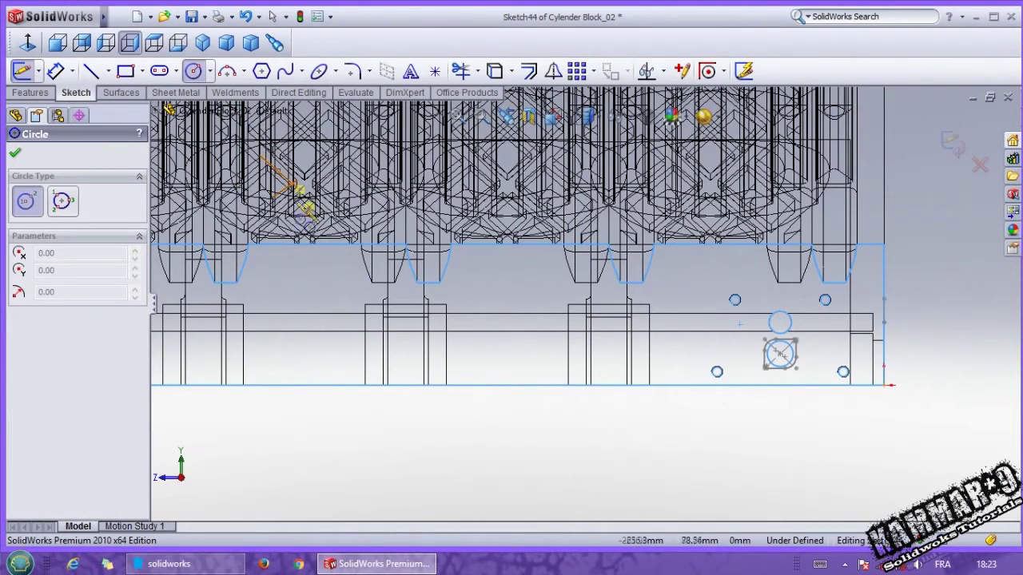
scroll(831, 335, down, 4)
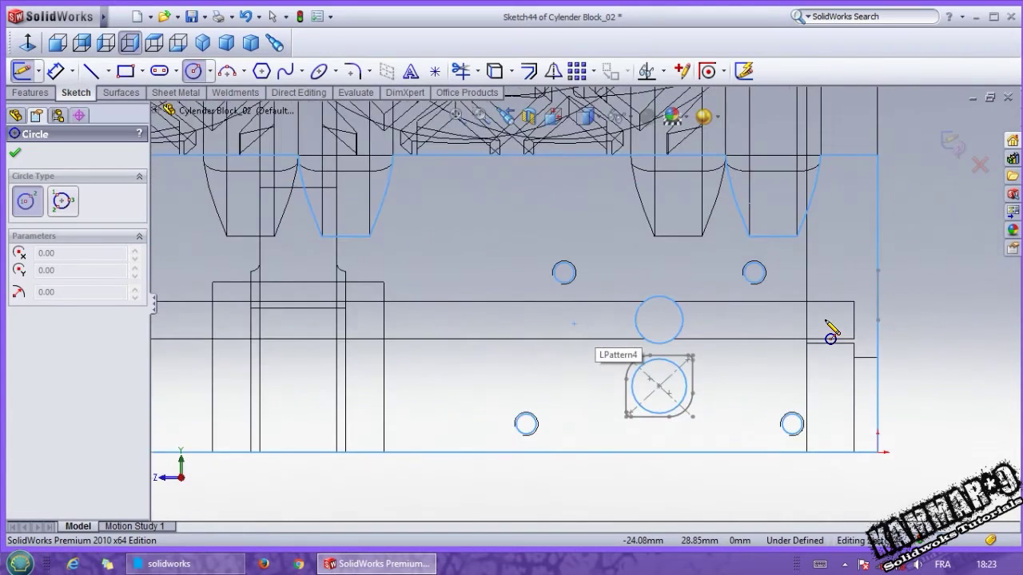
scroll(797, 336, down, 2)
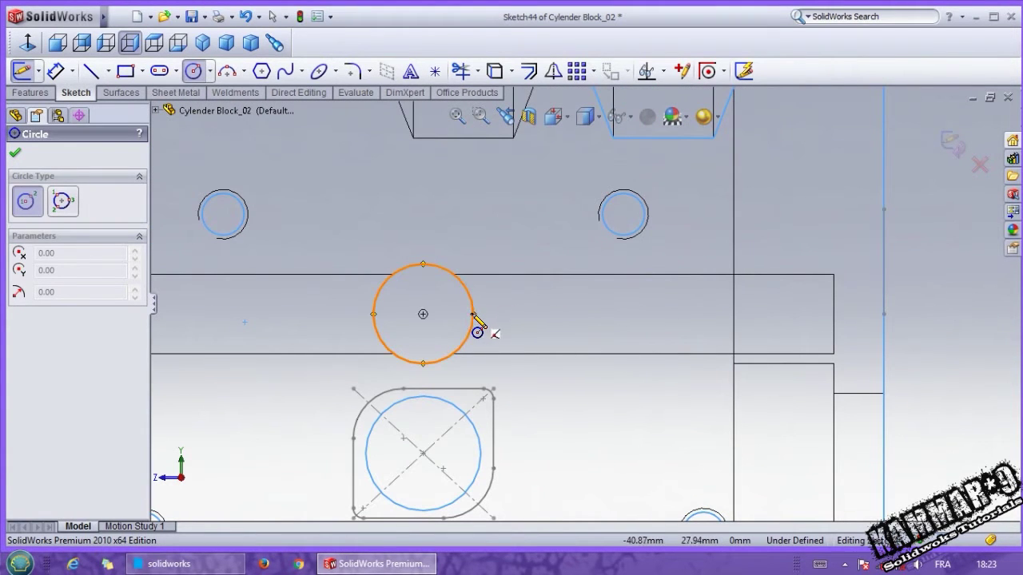
click(788, 314)
click(792, 336)
Dimension the circle's centre 5 mm from the gallery's end edge and set its diameter to 5 mm
right_drag(810, 212, 817, 128)
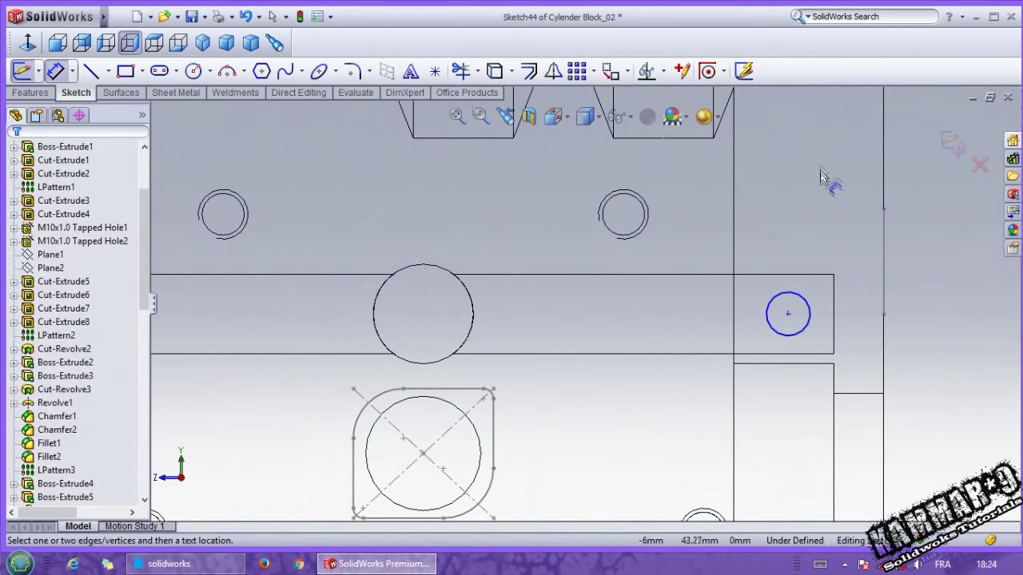
click(803, 306)
click(834, 307)
click(831, 223)
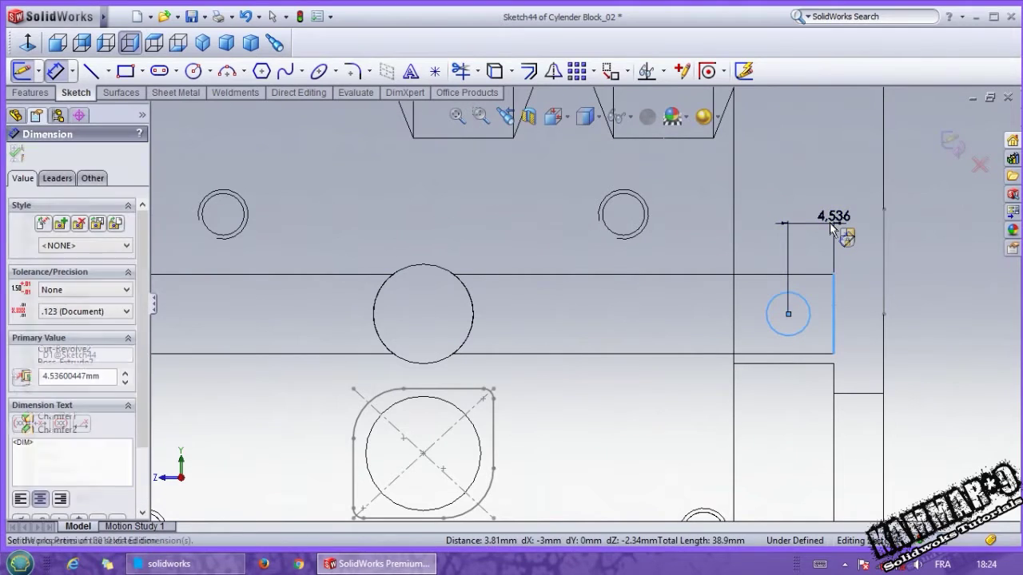
text(5)
key(Return)
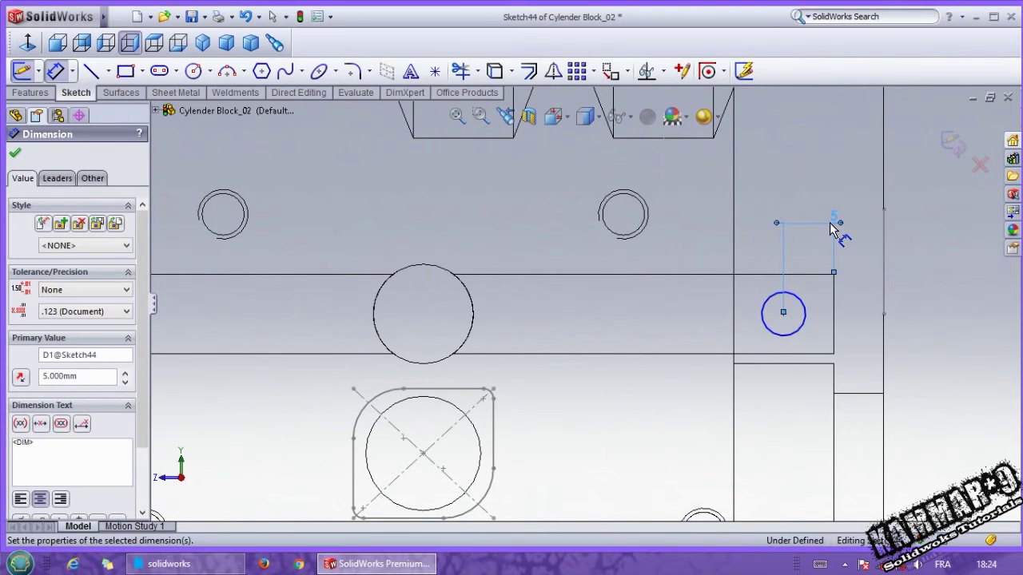
click(806, 313)
click(857, 264)
text(5)
key(Return)
scroll(858, 264, up, 1)
scroll(857, 272, up, 3)
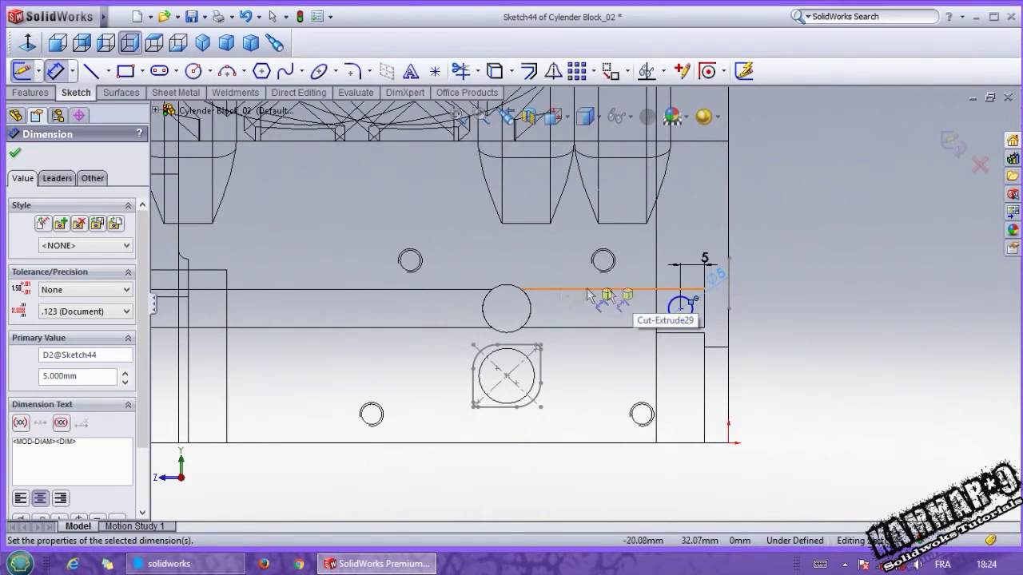
Align the 5 mm circle's centre horizontally with the centre of the 10 mm side hole
key(Escape)
click(507, 309)
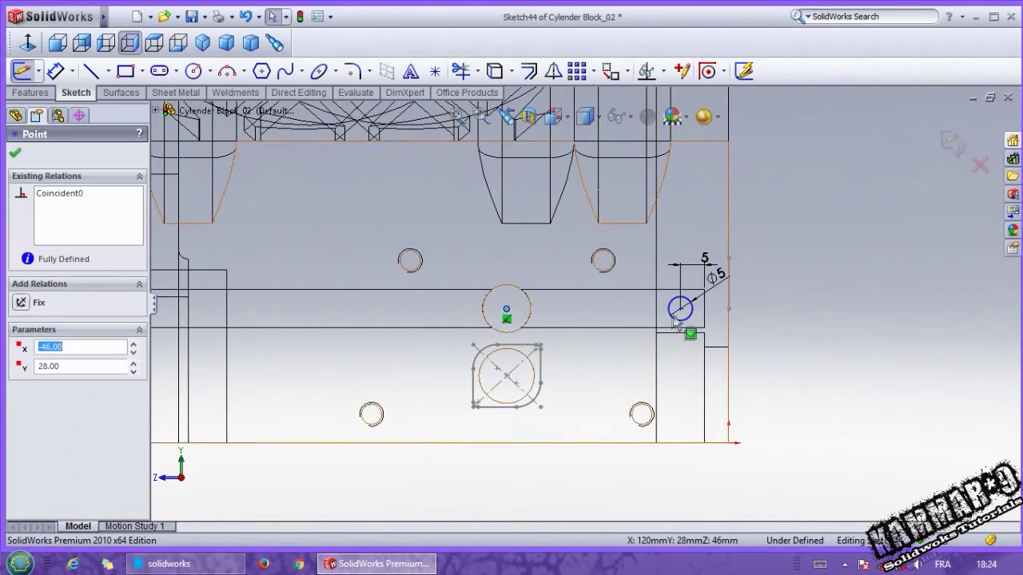
ctrl+click(678, 312)
click(713, 257)
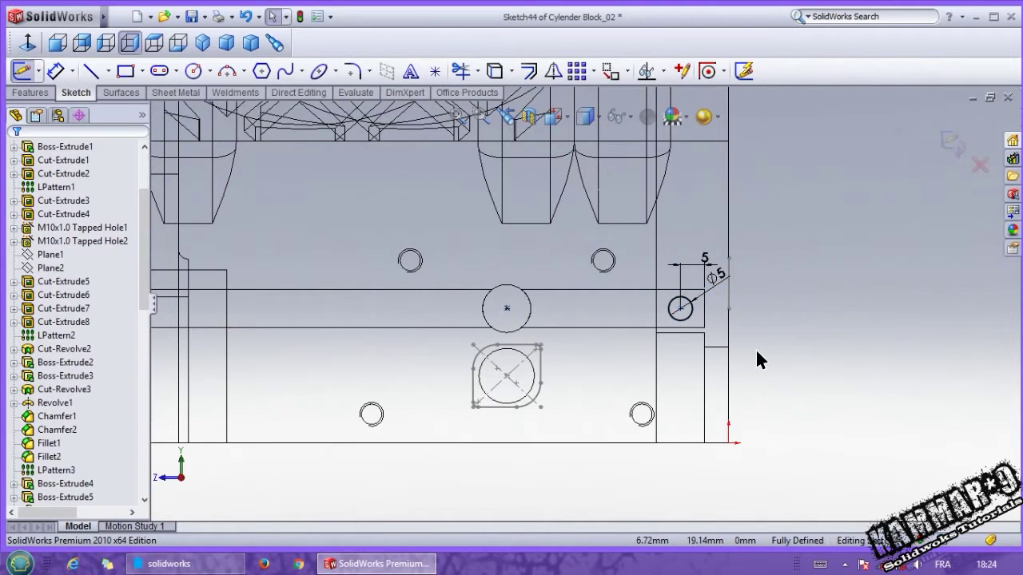
Draw a second circle, about 6.9 mm in diameter, on the gallery within the adjacent crankshaft bearing web
scroll(590, 307, up, 3)
scroll(415, 310, down, 2)
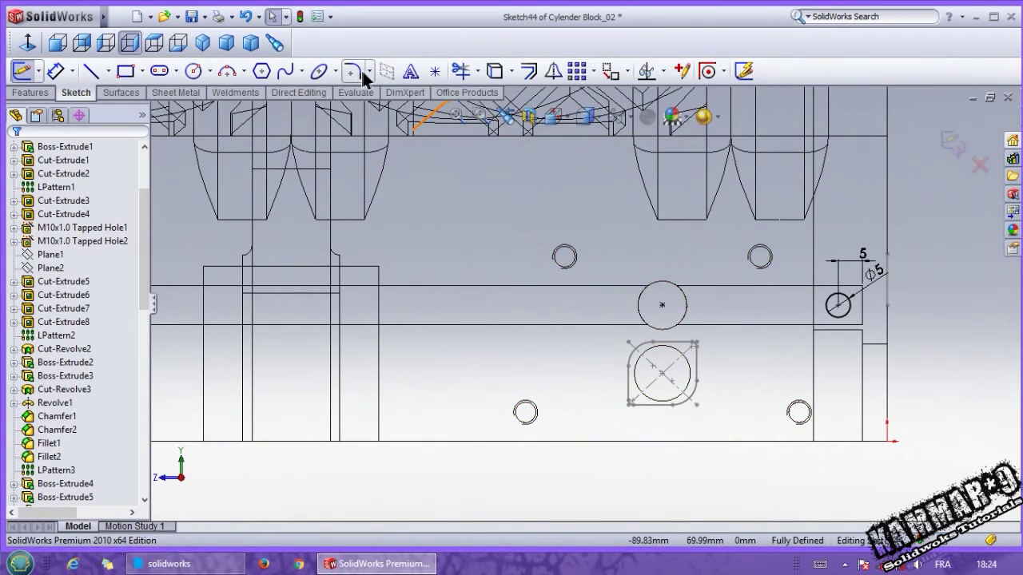
click(193, 72)
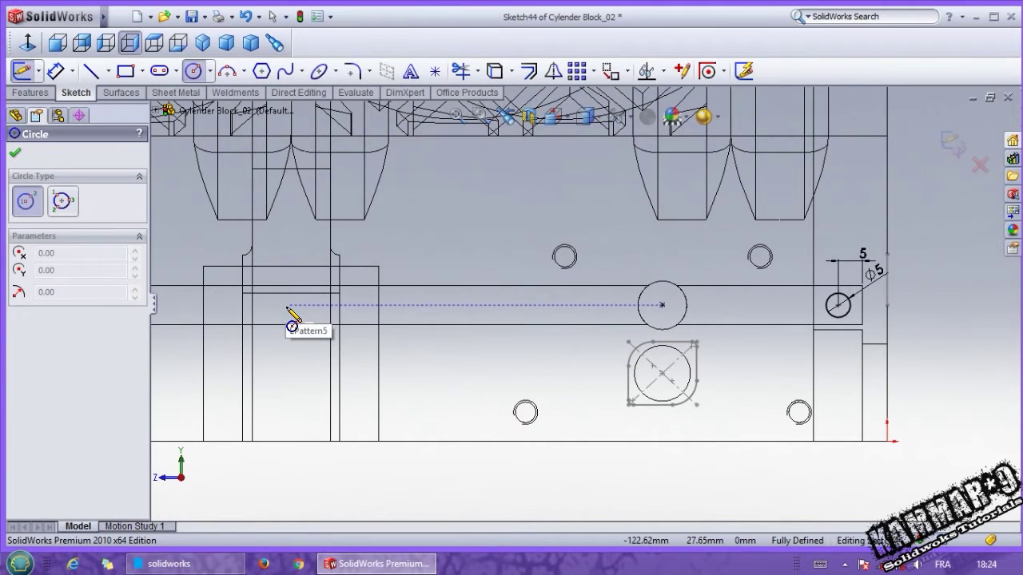
click(287, 307)
click(297, 318)
key(Escape)
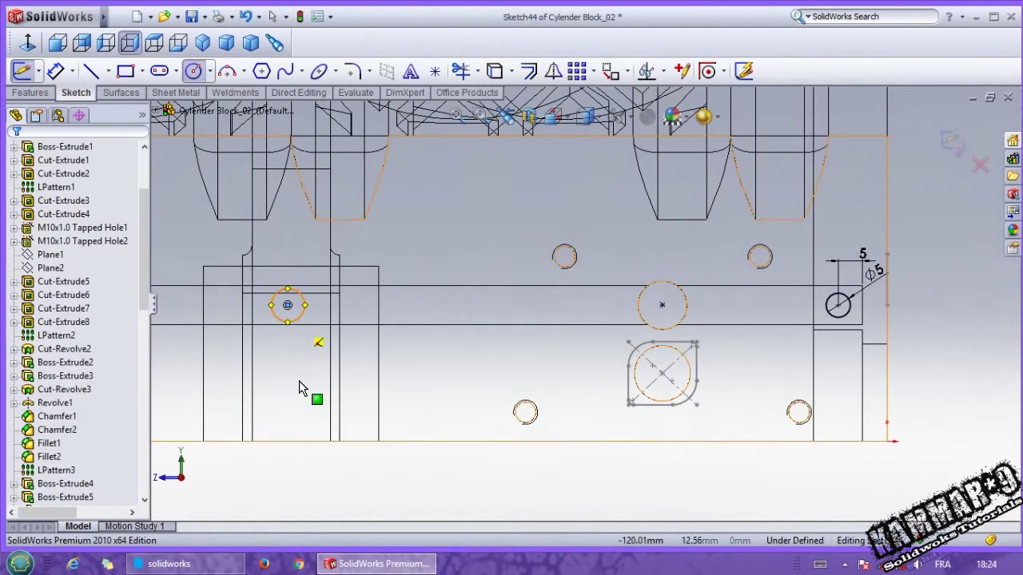
Dimension the second circle's centre 10 mm from the bearing web's vertical edge nearest the 10 mm side hole
right_drag(296, 374, 300, 328)
click(299, 307)
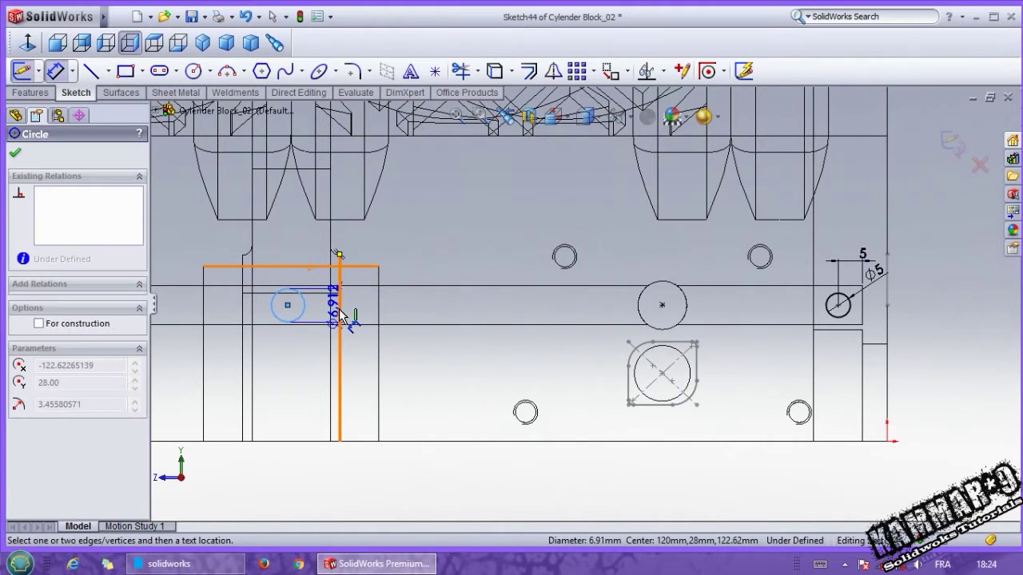
click(340, 319)
click(360, 368)
text(10)
key(Return)
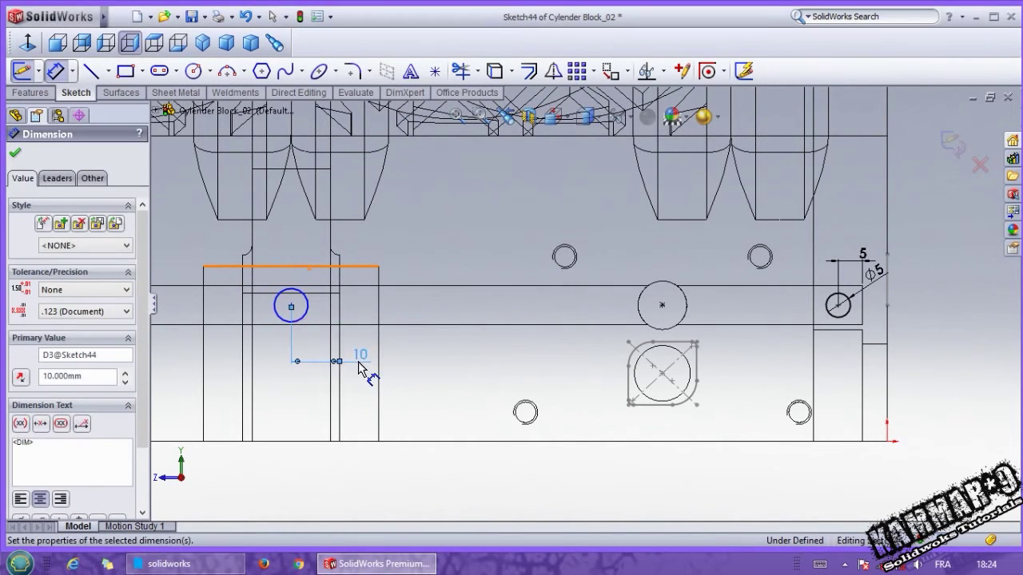
Make the second circle equal in size to the 5 mm circle with an Equal relation
key(Escape)
click(308, 312)
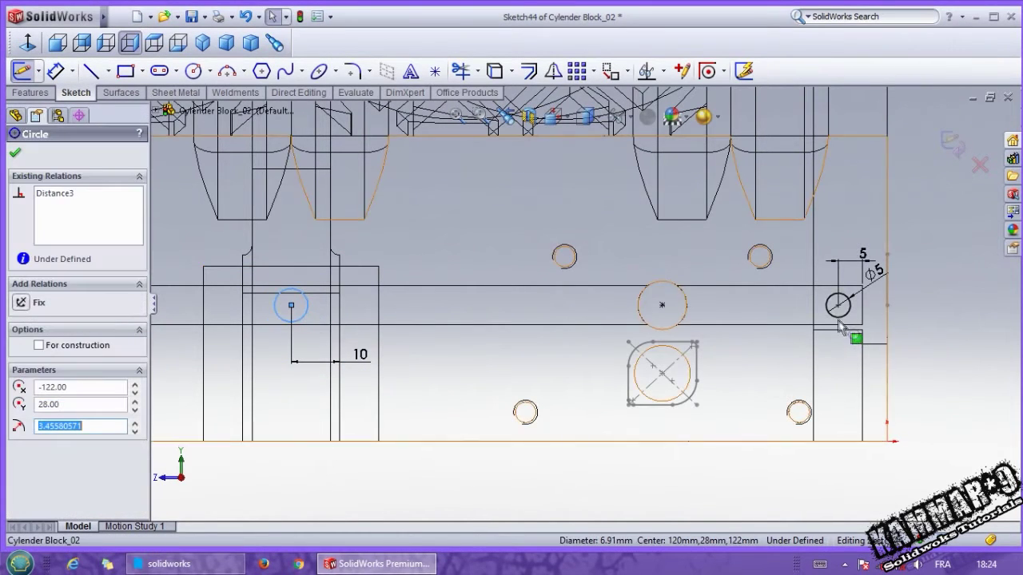
ctrl+click(837, 315)
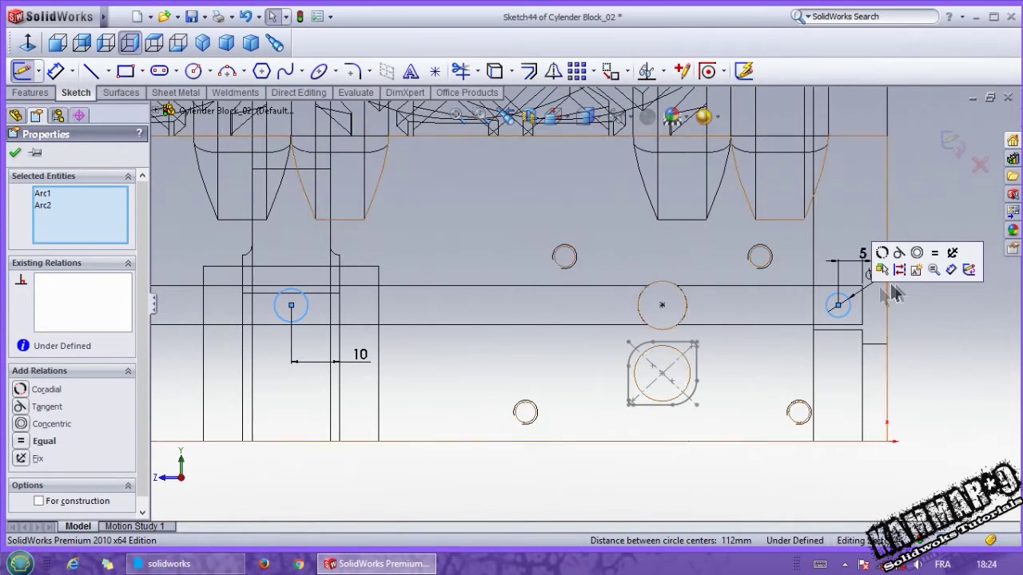
click(934, 253)
click(827, 354)
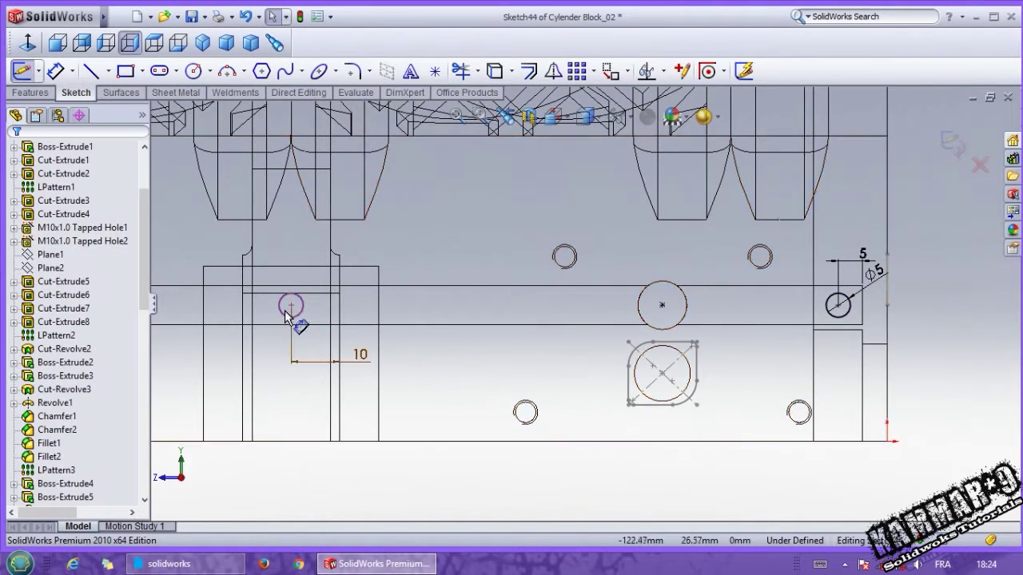
Add a Horizontal relation between the second circle's centre and the 10 mm side hole's centre
click(662, 306)
ctrl+click(659, 308)
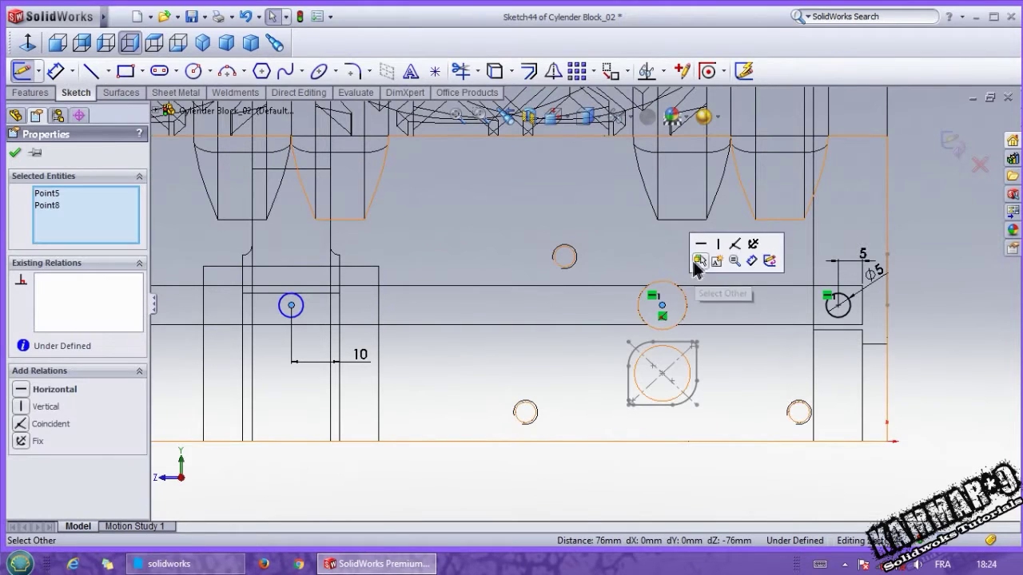
click(700, 244)
click(419, 422)
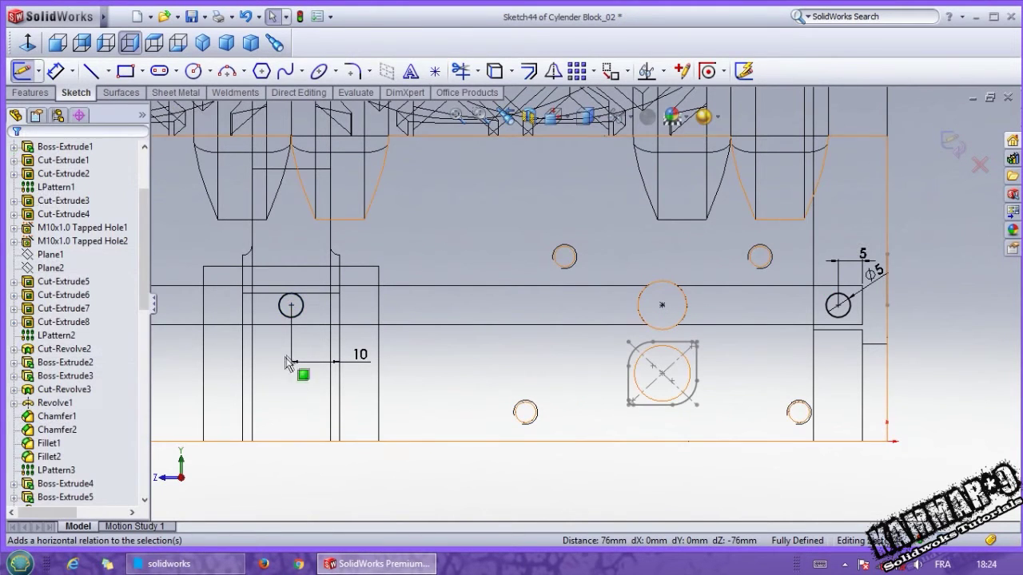
Pattern the second circle linearly along the gallery, away from the origin, with 5 instances spaced 90 mm, and dismiss the antivirus notifications
click(290, 295)
click(575, 73)
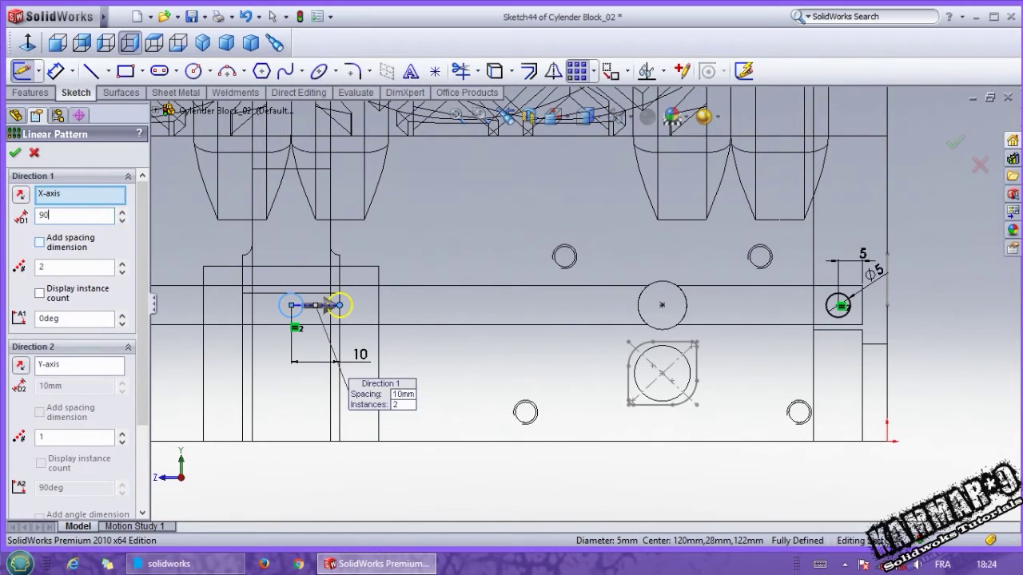
click(77, 266)
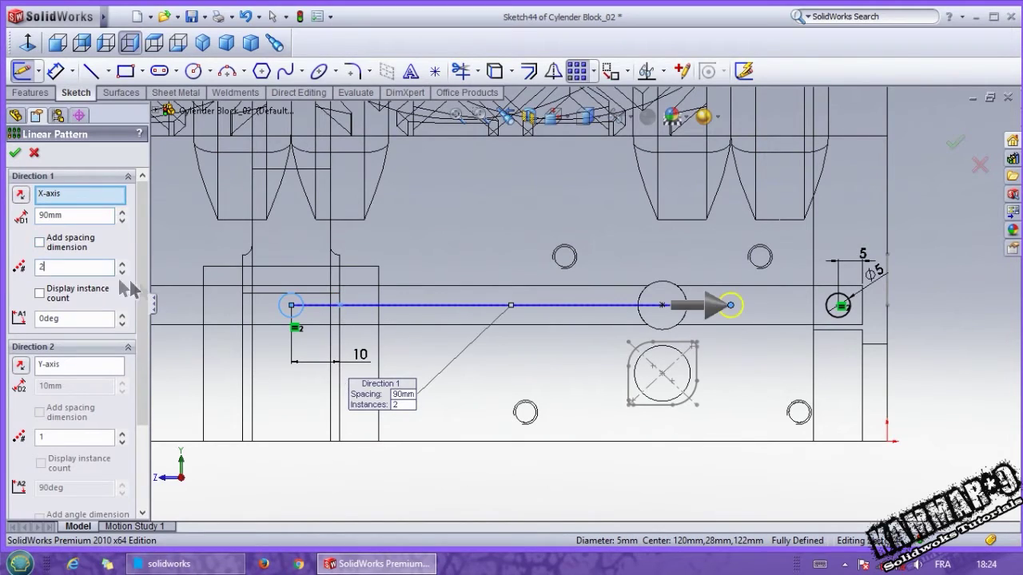
click(20, 194)
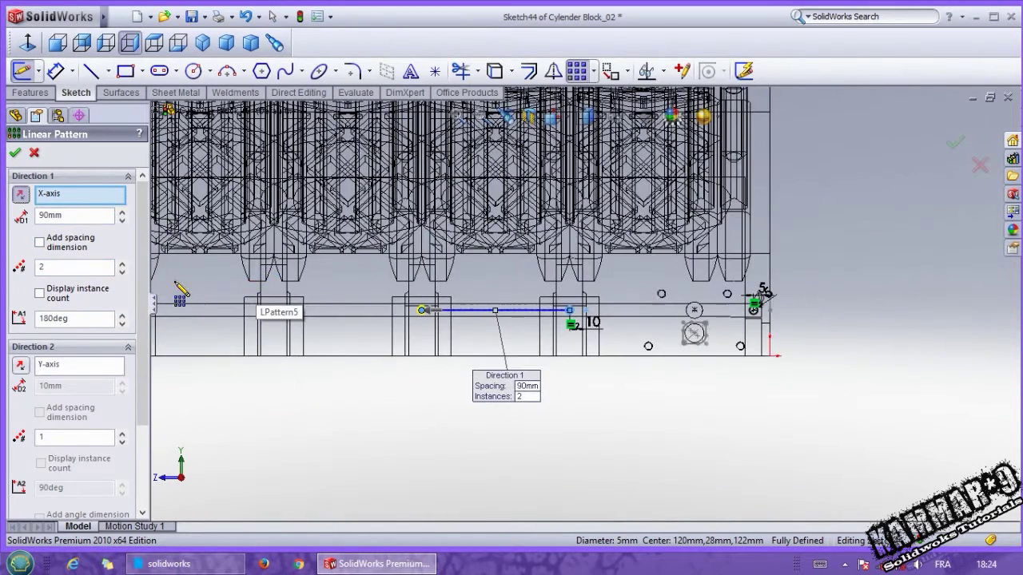
click(123, 263)
scroll(249, 344, up, 5)
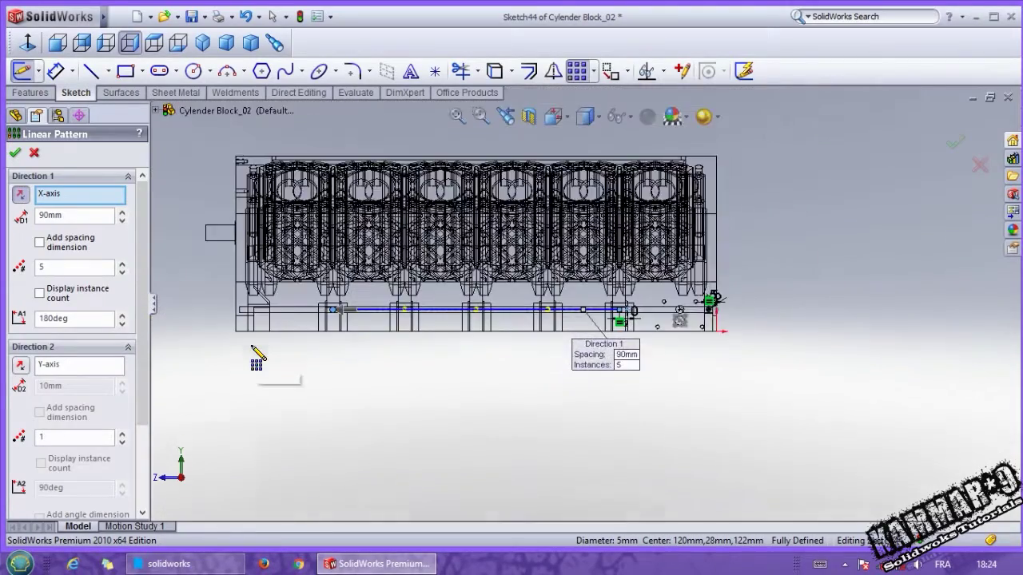
scroll(268, 292, down, 2)
scroll(423, 334, down, 2)
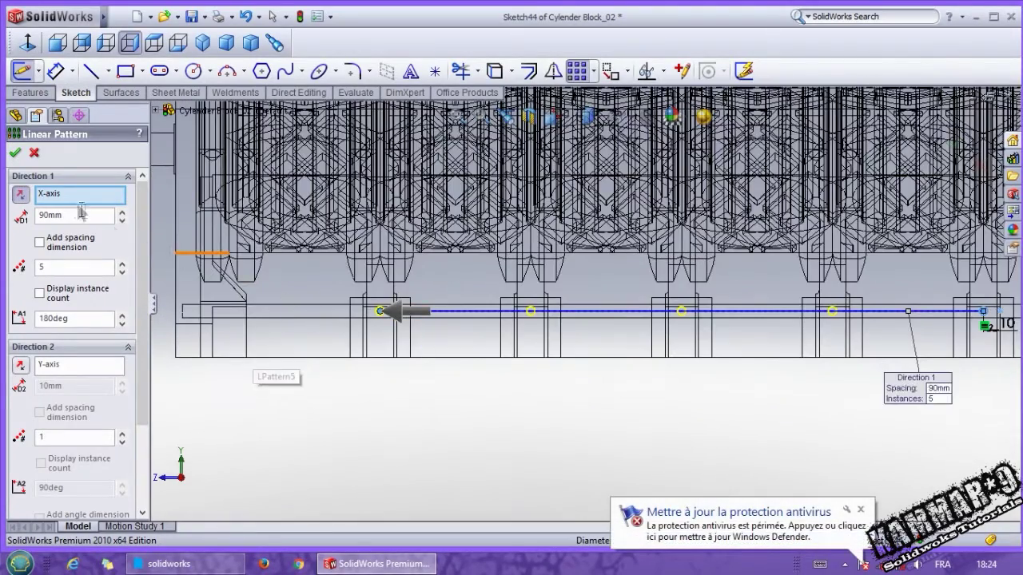
click(15, 152)
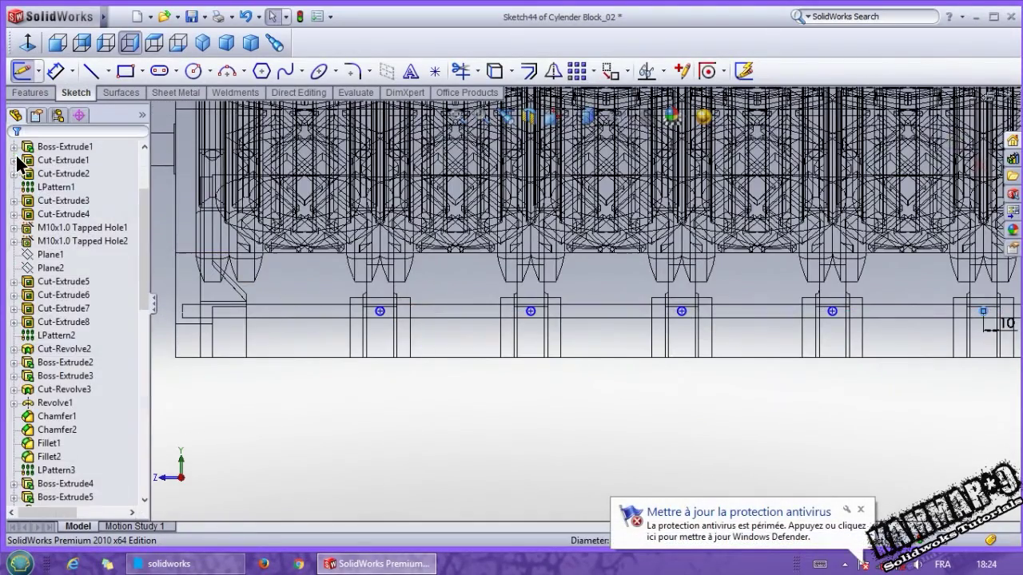
click(860, 510)
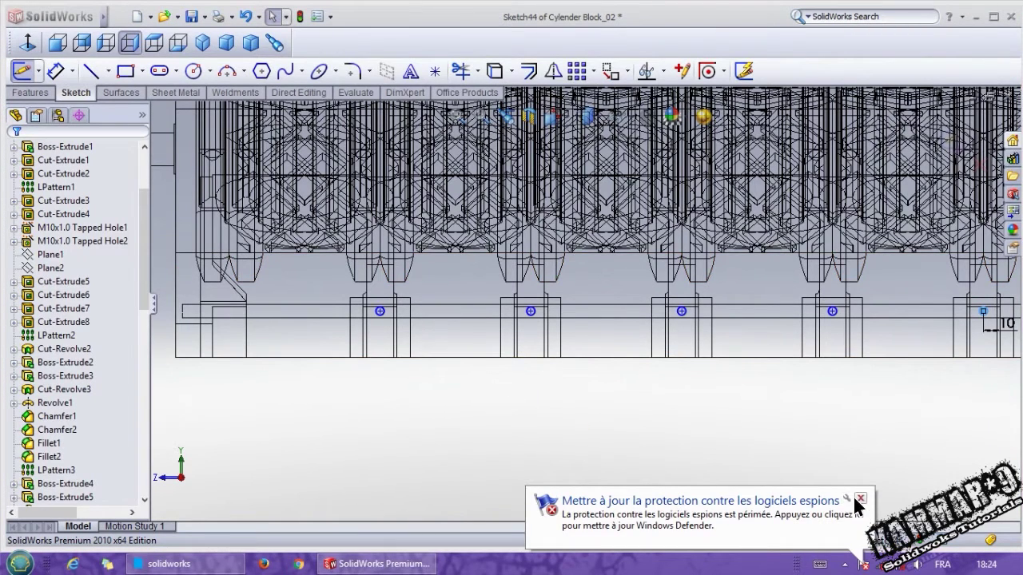
click(858, 500)
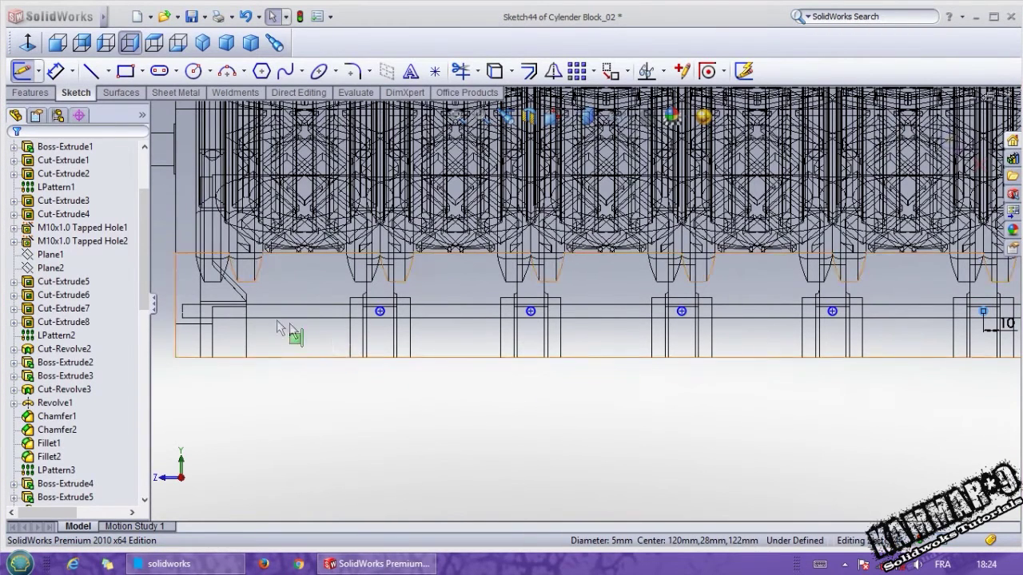
Draw a circle about 6.7 mm in diameter on the gallery near its far end, level with the patterned circles
click(193, 71)
scroll(258, 336, down, 3)
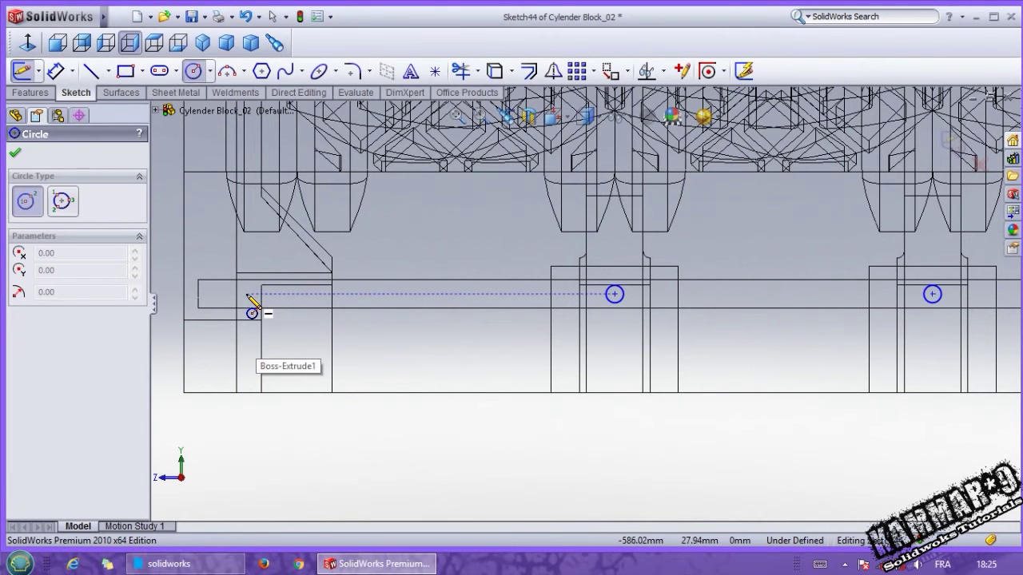
click(215, 294)
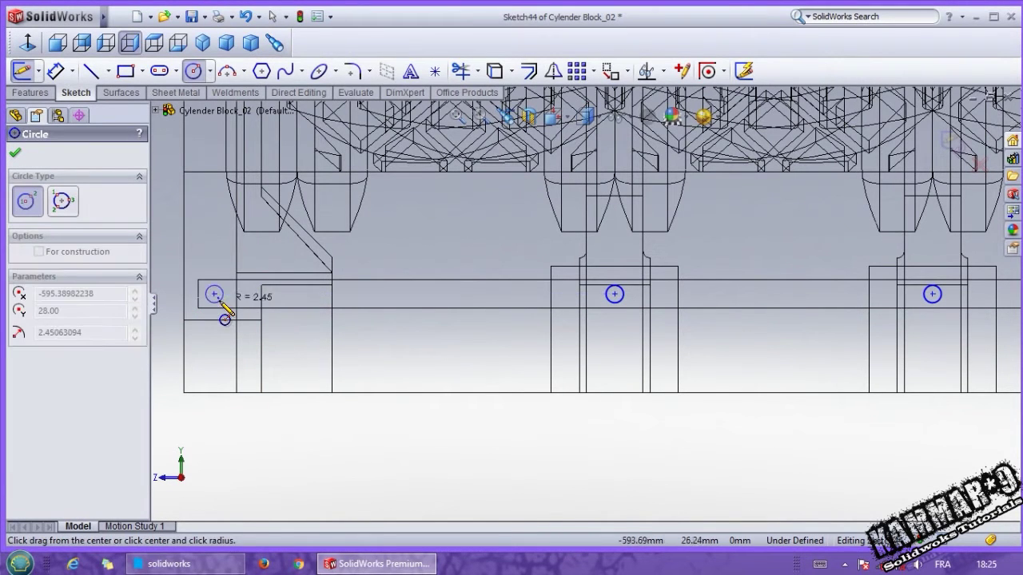
click(223, 303)
scroll(172, 282, down, 1)
scroll(172, 282, down, 2)
Set the diameter of the circle at the gallery's far end to 5 mm
right_drag(295, 349, 315, 307)
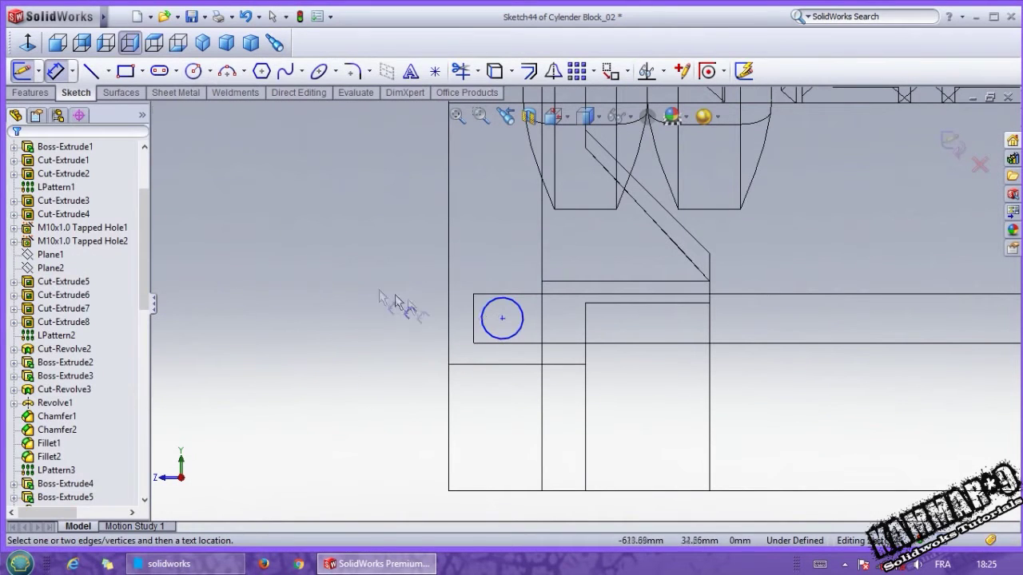
click(482, 309)
click(384, 267)
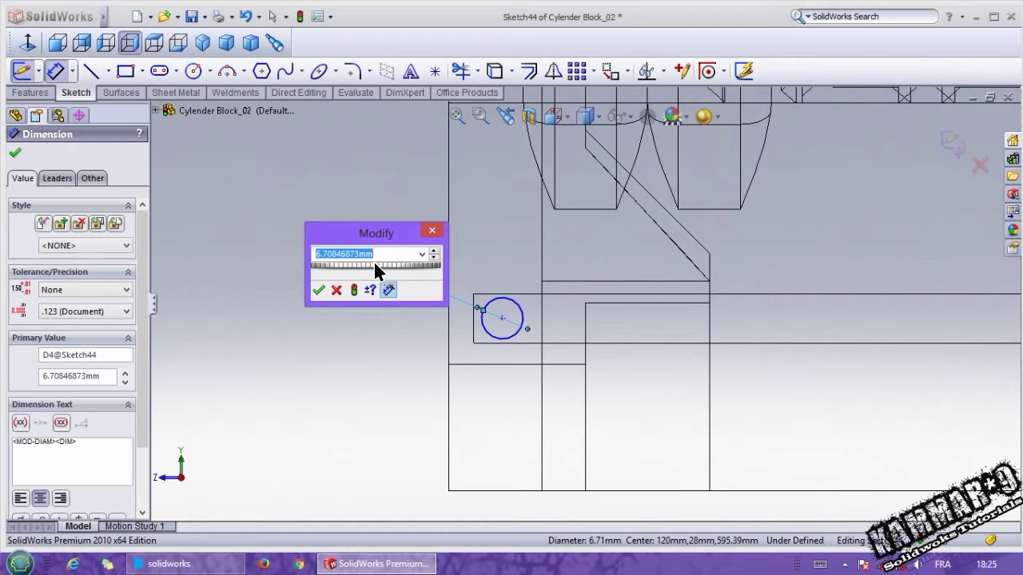
text(5)
key(Return)
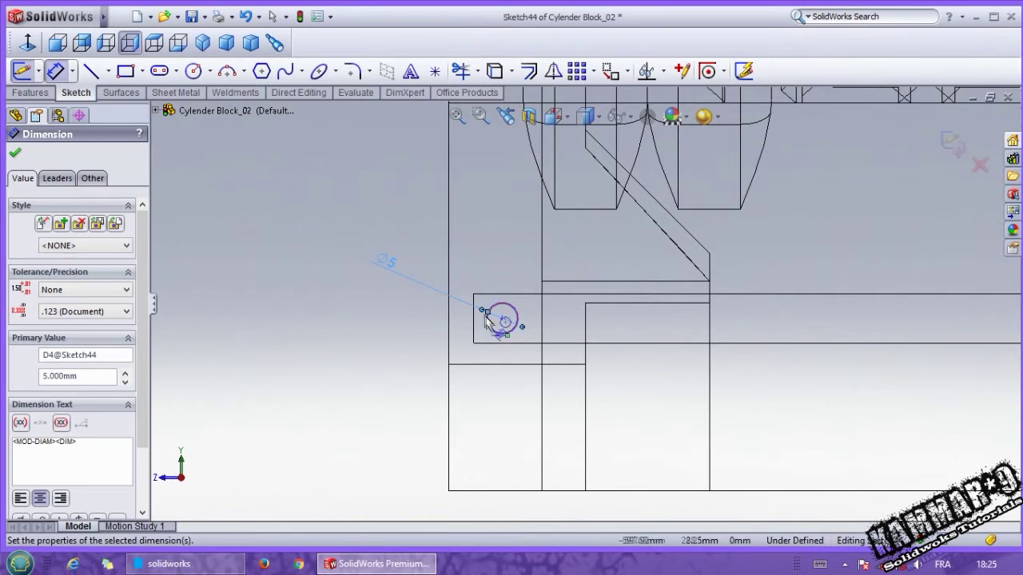
click(501, 335)
click(470, 330)
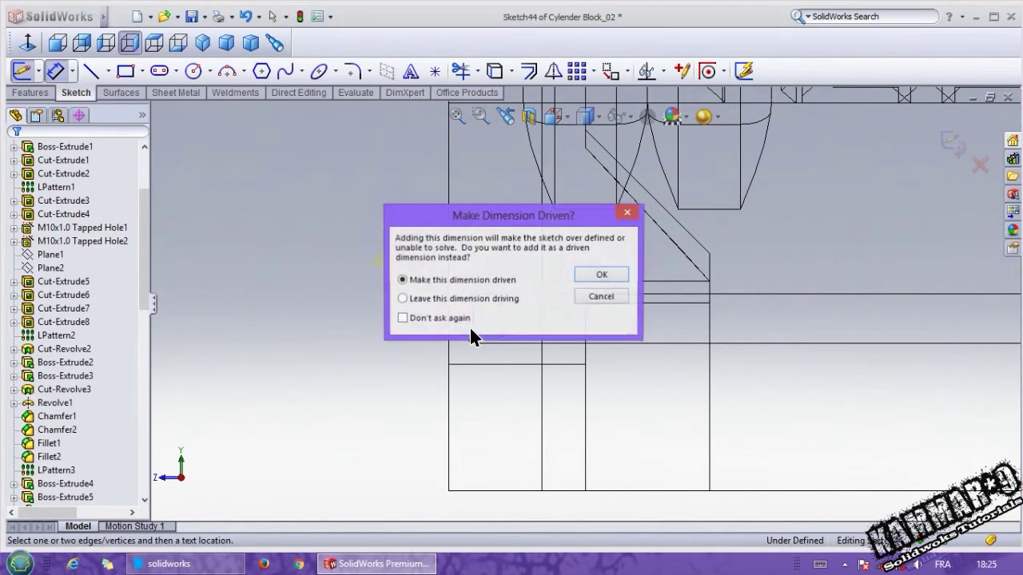
click(588, 298)
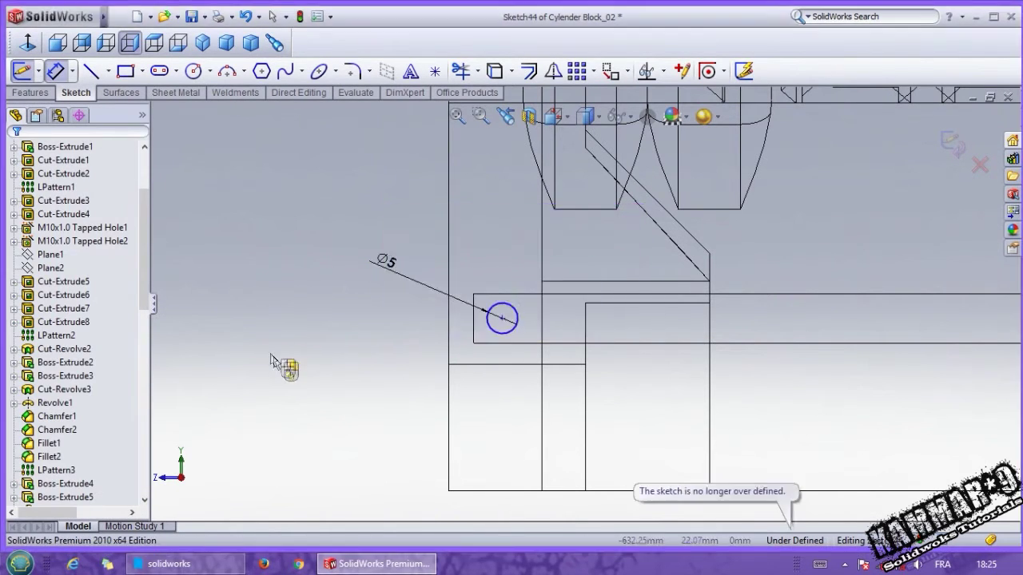
Dimension the centre of the 5 mm circle at the gallery's far end 7.5 mm from the block's end edge
click(503, 334)
click(449, 344)
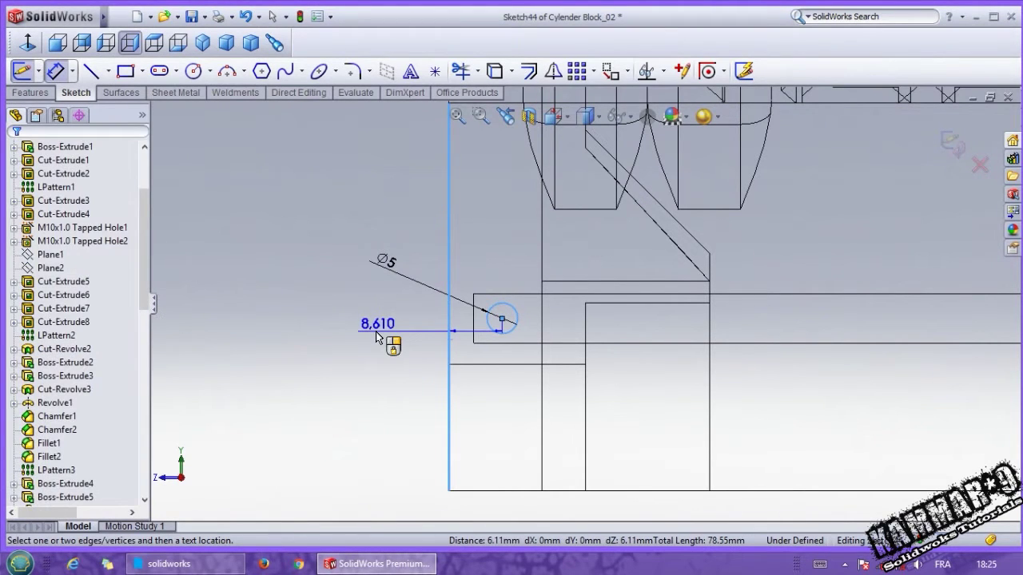
click(375, 335)
text(7.5)
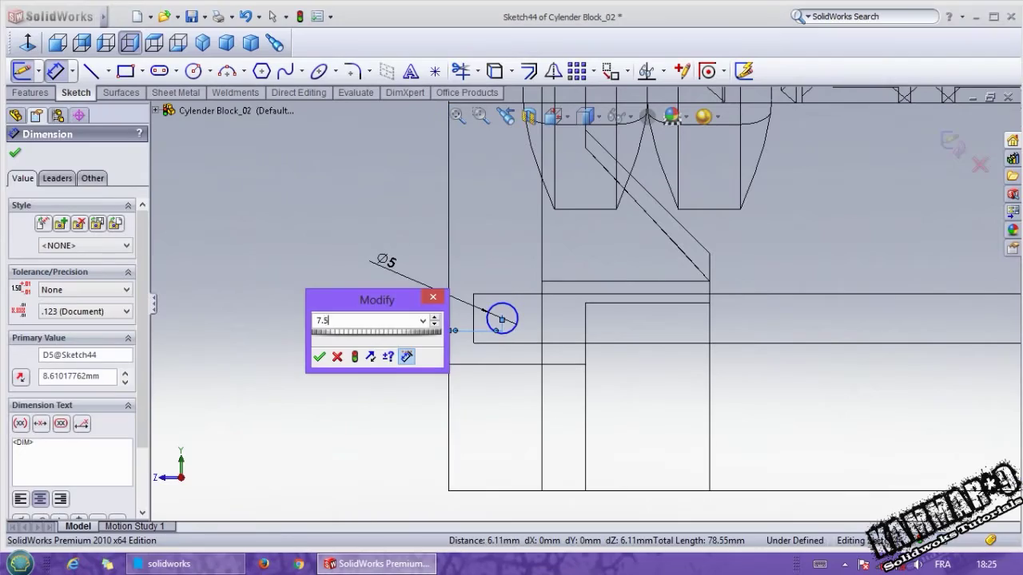
key(Return)
key(Escape)
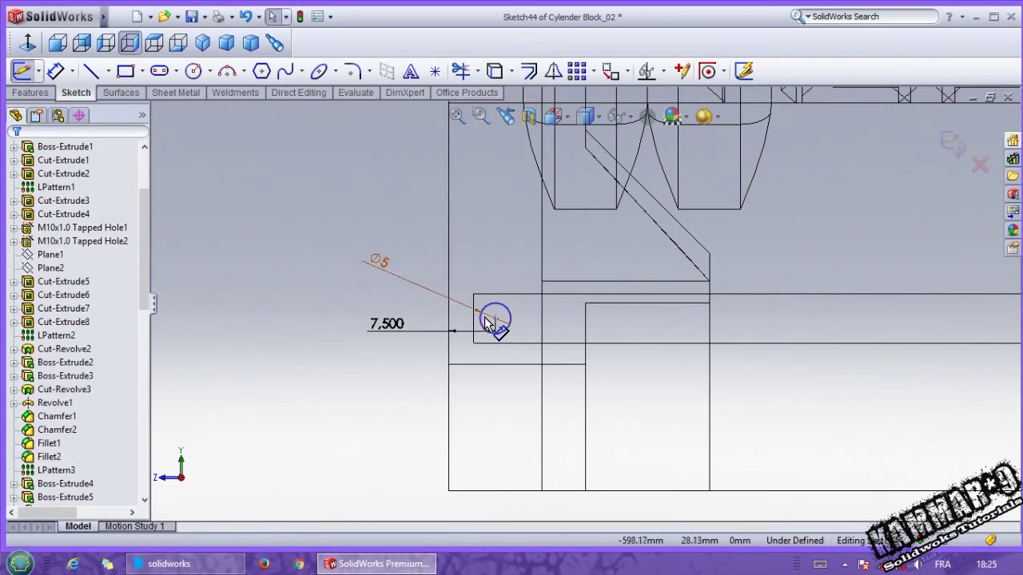
Add a Horizontal relation between the far-end circle's centre and the centre of the first circle of the 90 mm pattern
click(496, 322)
click(496, 322)
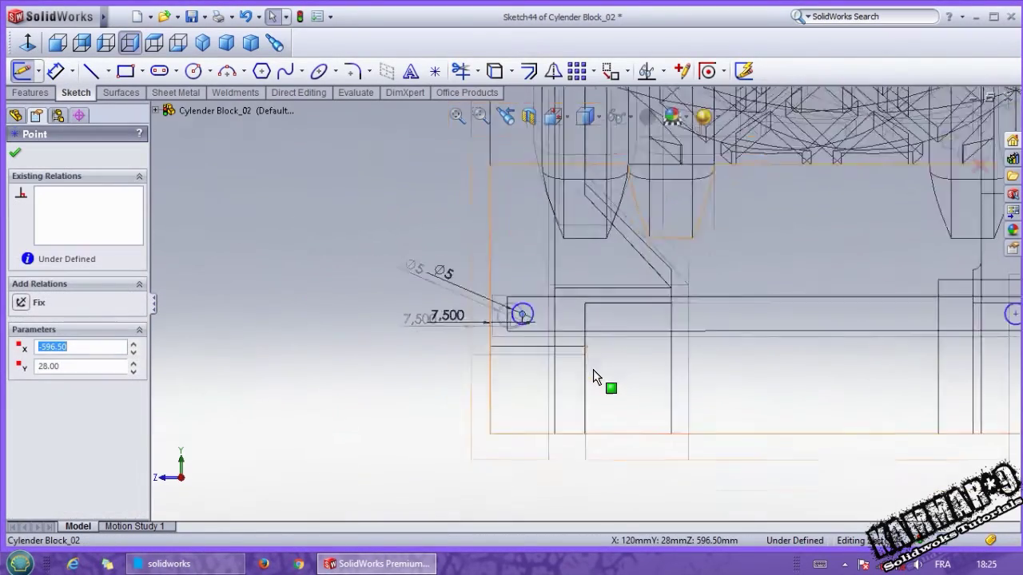
scroll(600, 376, up, 6)
scroll(856, 315, down, 5)
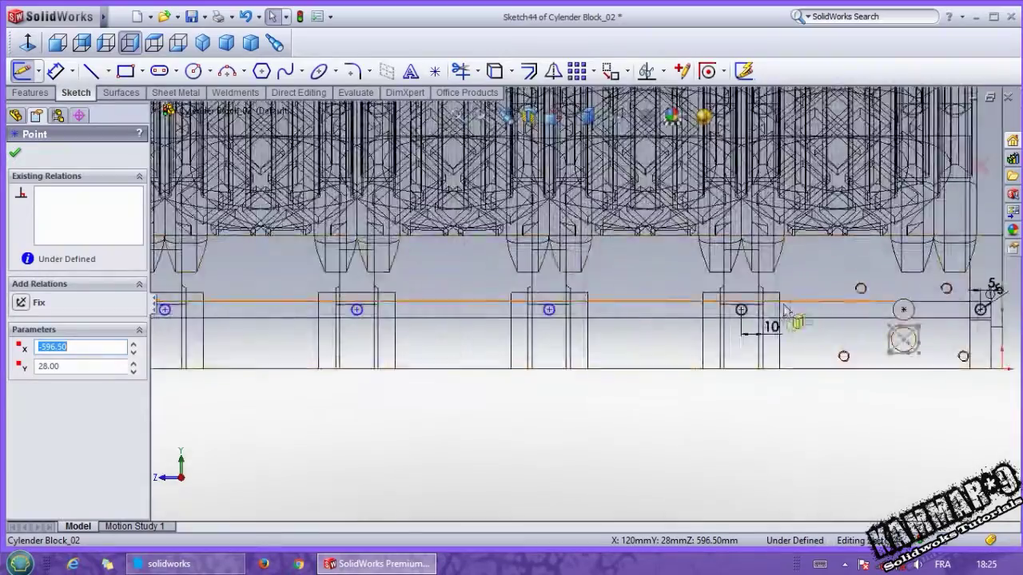
ctrl+click(708, 306)
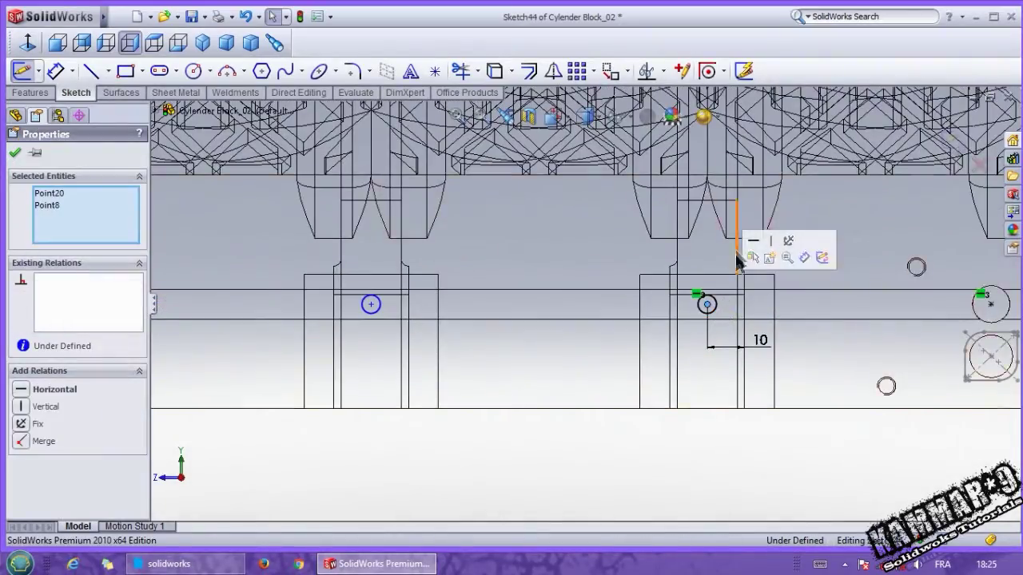
click(753, 241)
Start an extruded cut from the passage circles with the block shaded, directed along the slanted sketch line on the block's end face
scroll(719, 360, up, 8)
scroll(312, 269, down, 6)
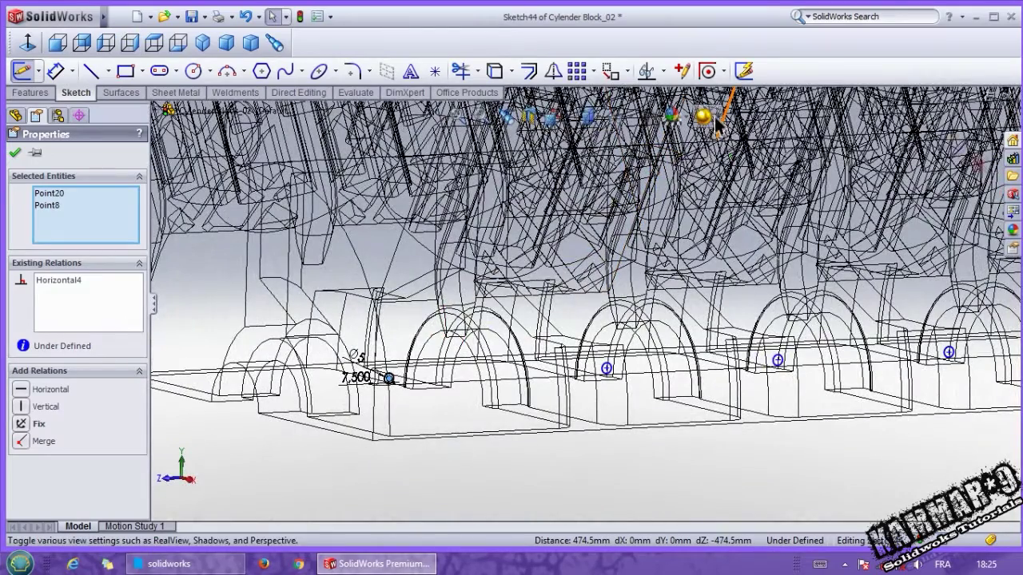
click(587, 117)
click(586, 137)
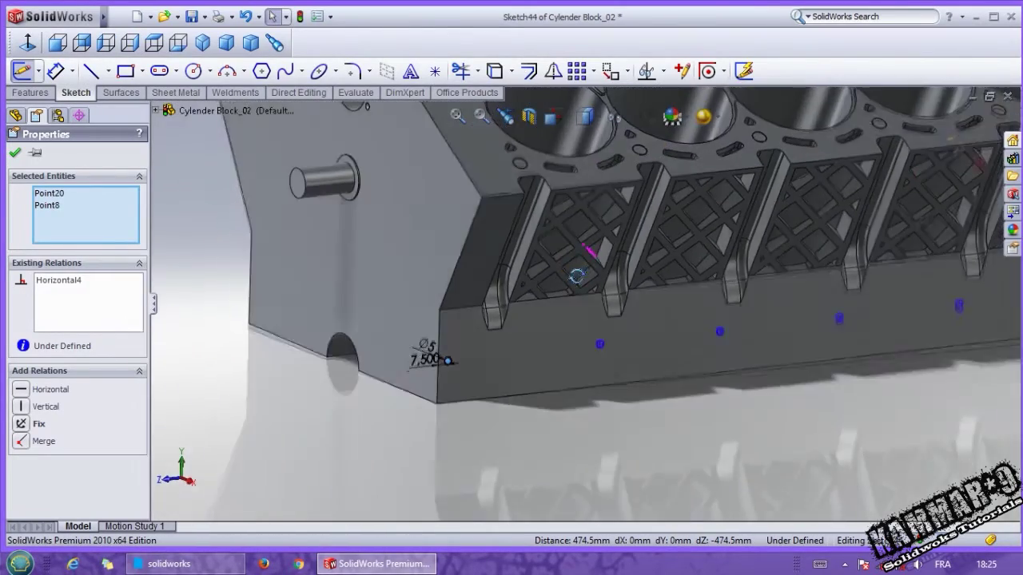
click(30, 93)
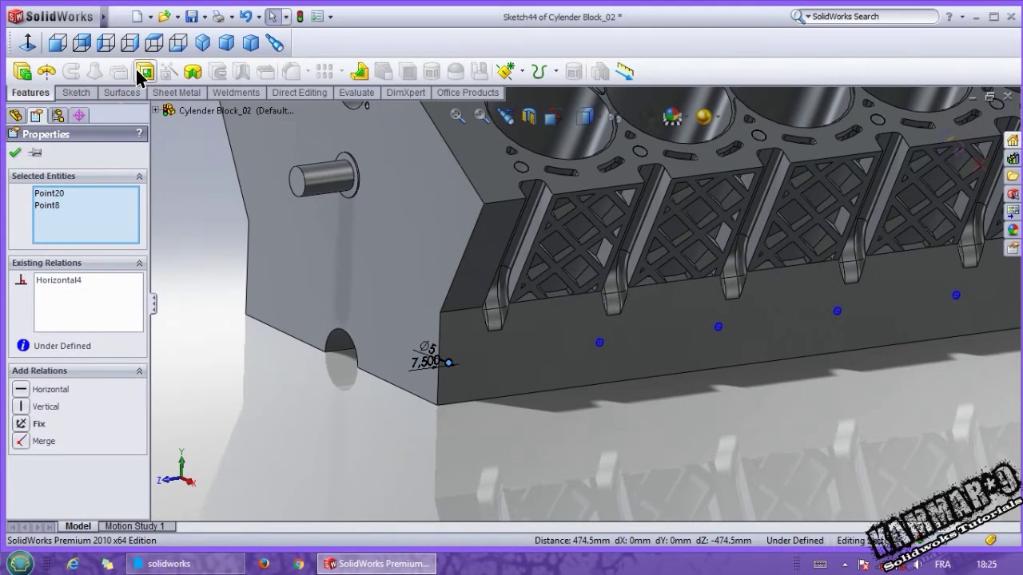
click(80, 272)
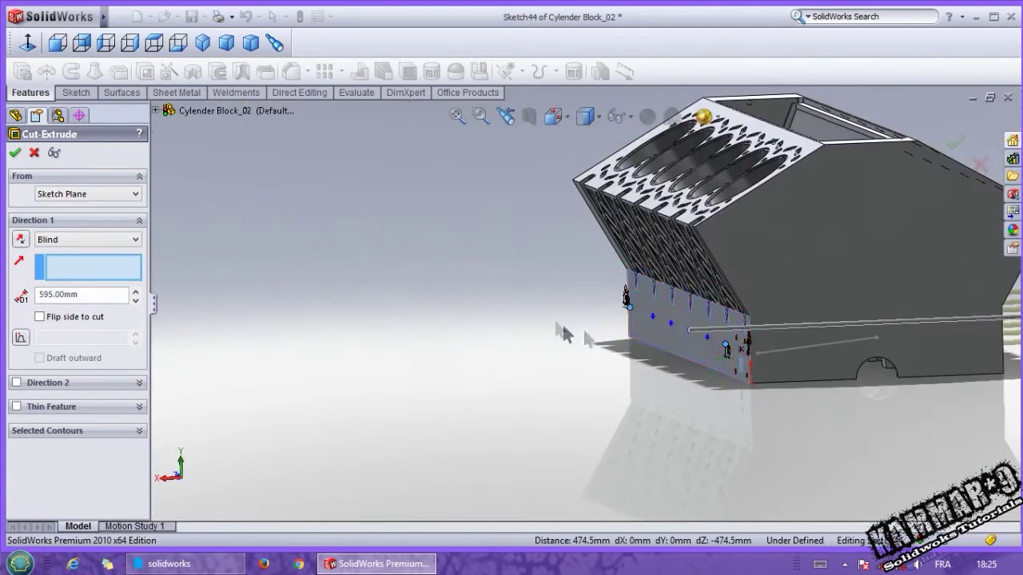
scroll(815, 348, down, 3)
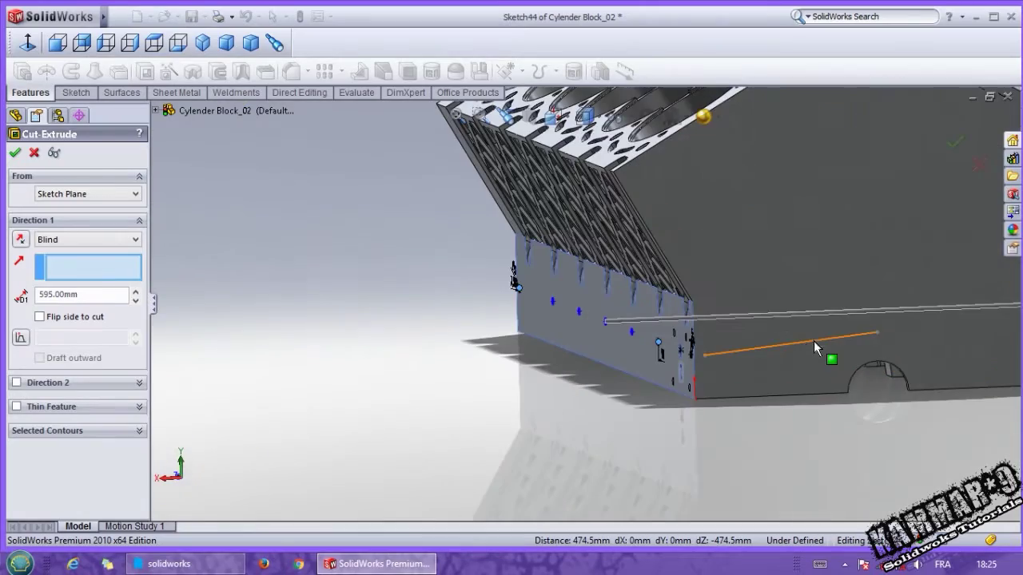
click(805, 352)
scroll(587, 304, up, 3)
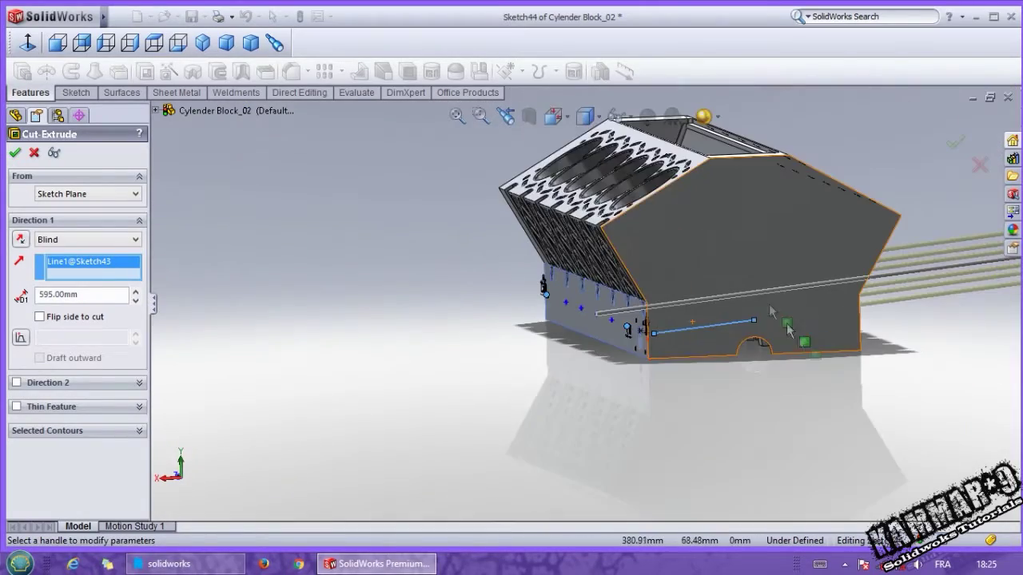
Show the block as wireframe from the front and cut the oil passages to a blind depth of 120 mm
click(581, 118)
click(587, 244)
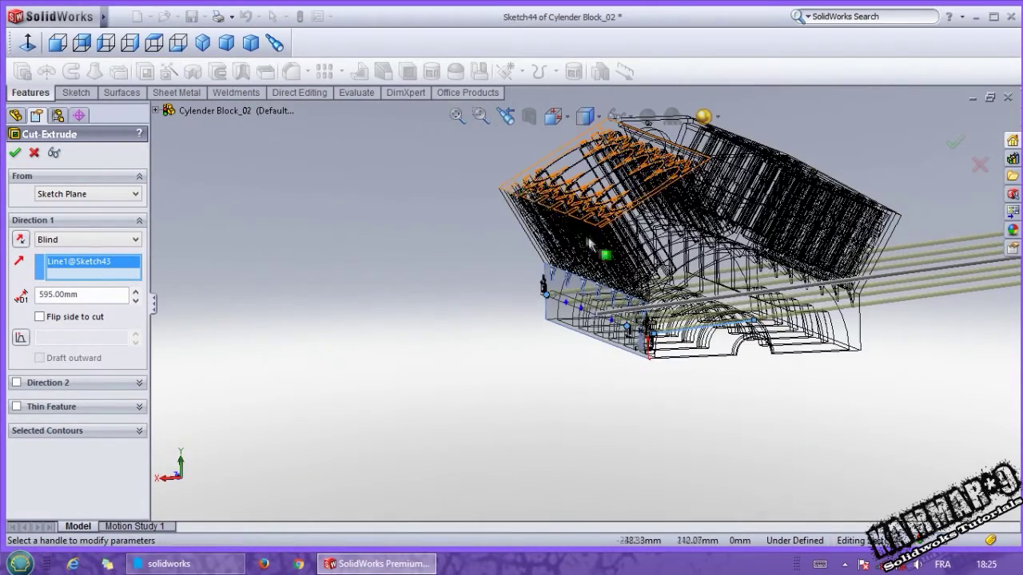
click(130, 42)
click(57, 42)
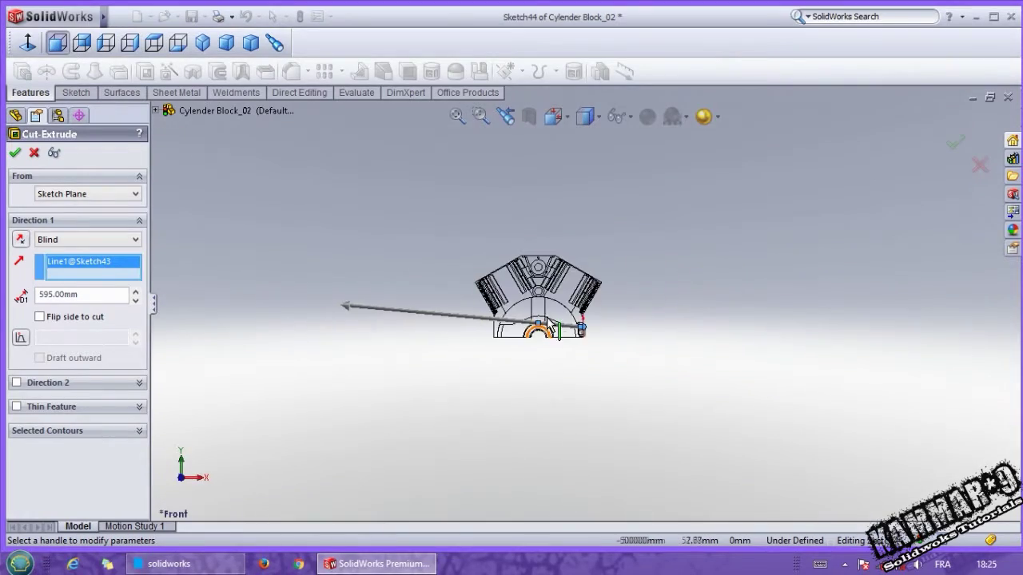
scroll(563, 334, down, 4)
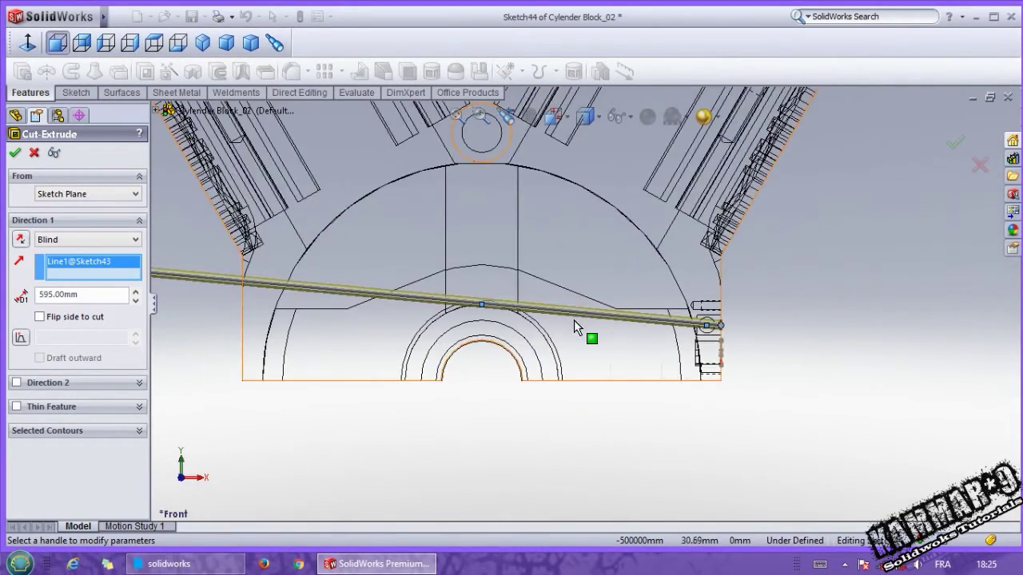
scroll(574, 319, down, 2)
scroll(463, 303, down, 3)
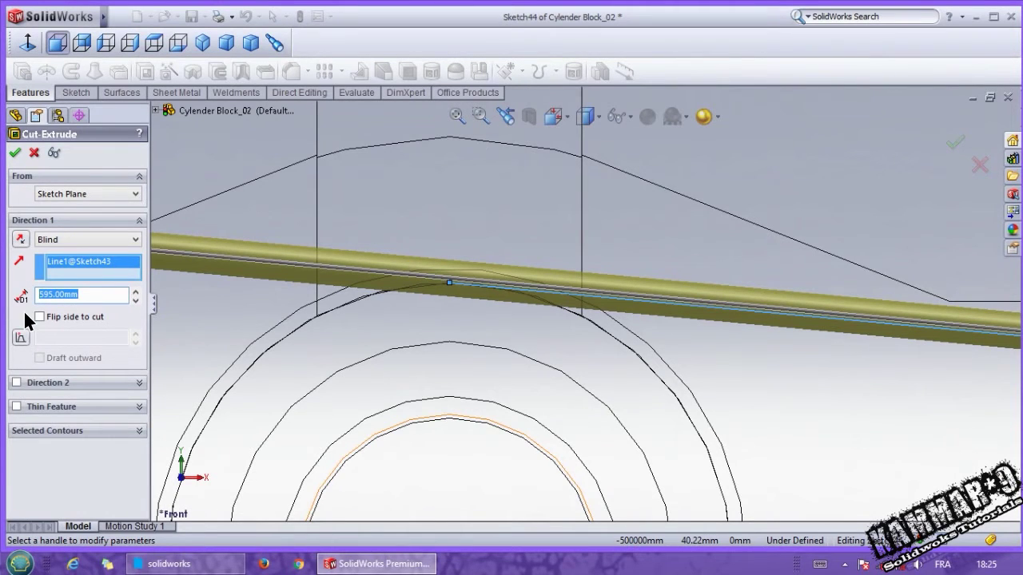
text(120)
key(Return)
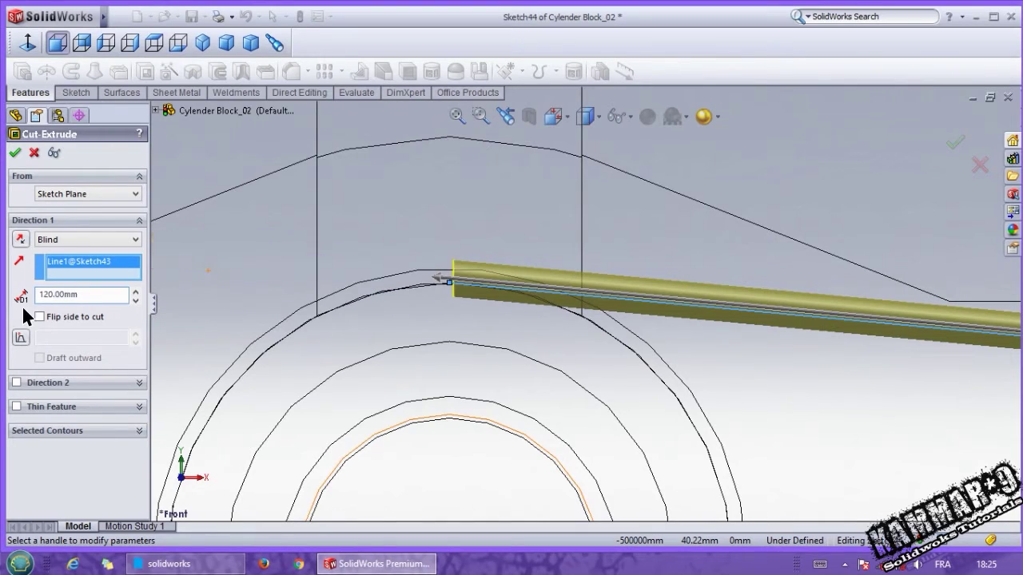
click(14, 154)
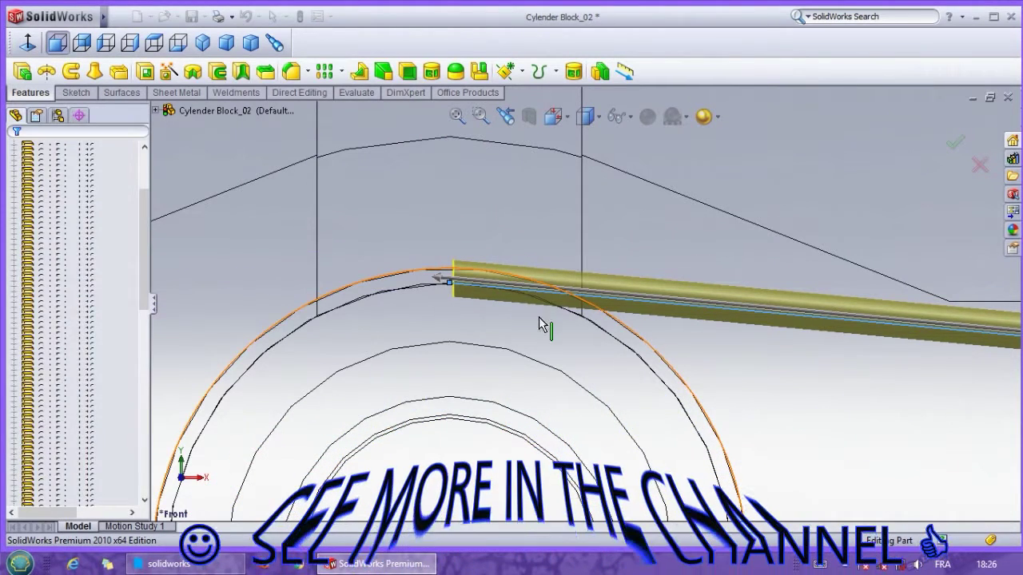
Return to the shaded display and start a sketch on the block's bottom face, viewed from below
scroll(527, 339, up, 6)
scroll(527, 338, up, 2)
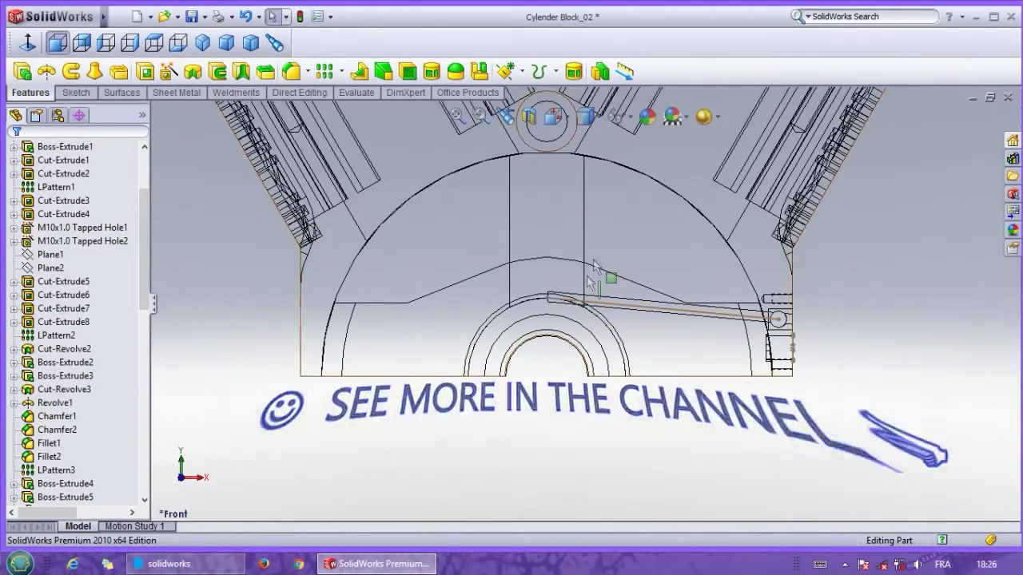
click(586, 117)
click(586, 141)
middle_drag(568, 353, 569, 232)
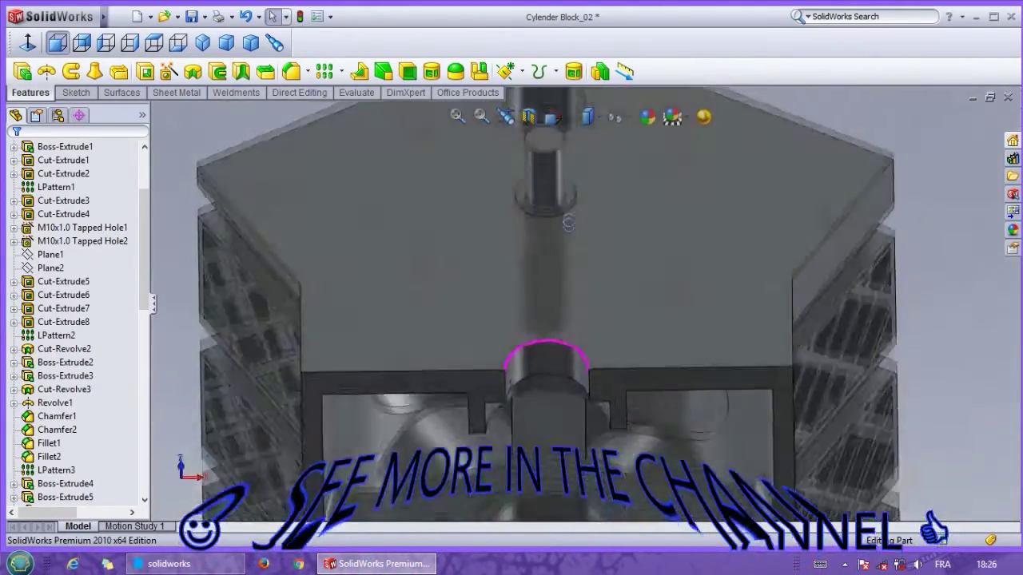
click(599, 356)
click(654, 317)
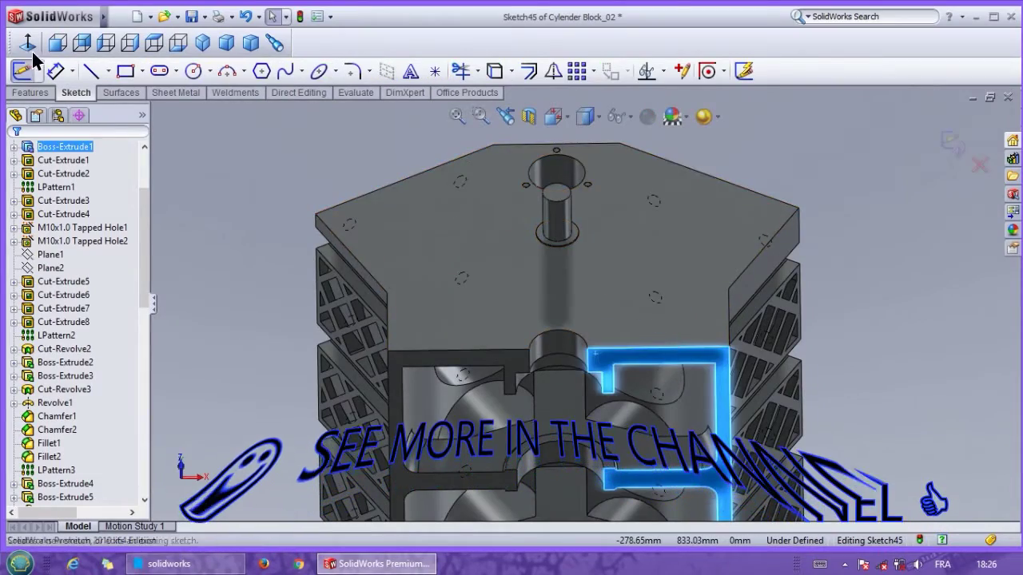
click(178, 42)
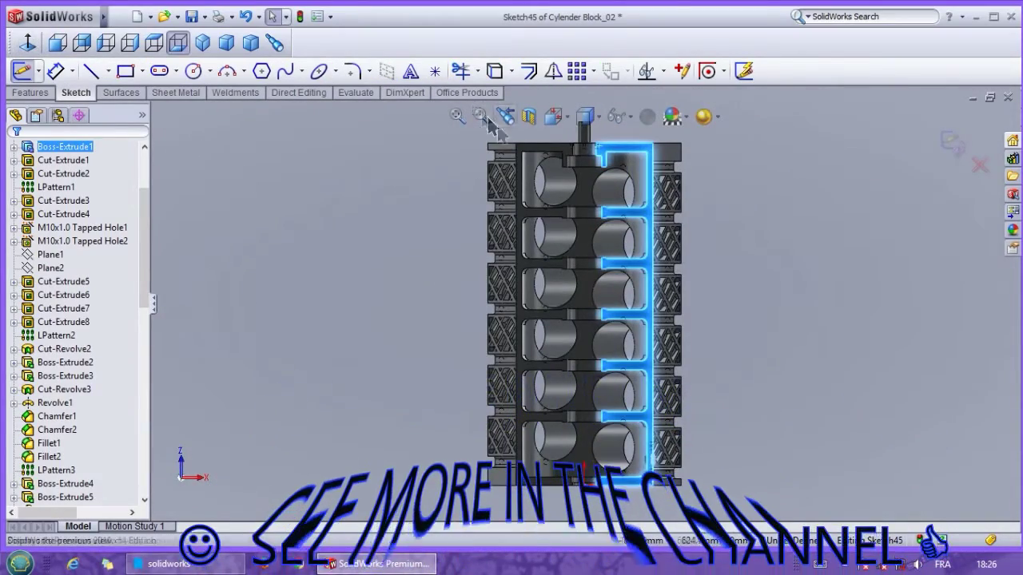
In wireframe, draw a small circle at the inner end of the first passage, about 10 mm from the origin
click(193, 71)
scroll(579, 160, up, 3)
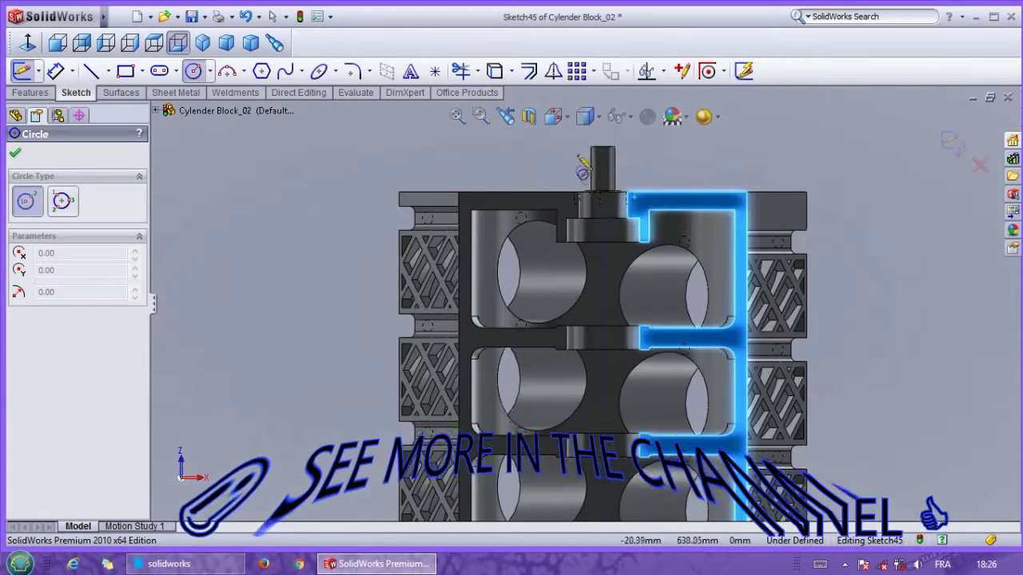
scroll(588, 172, up, 2)
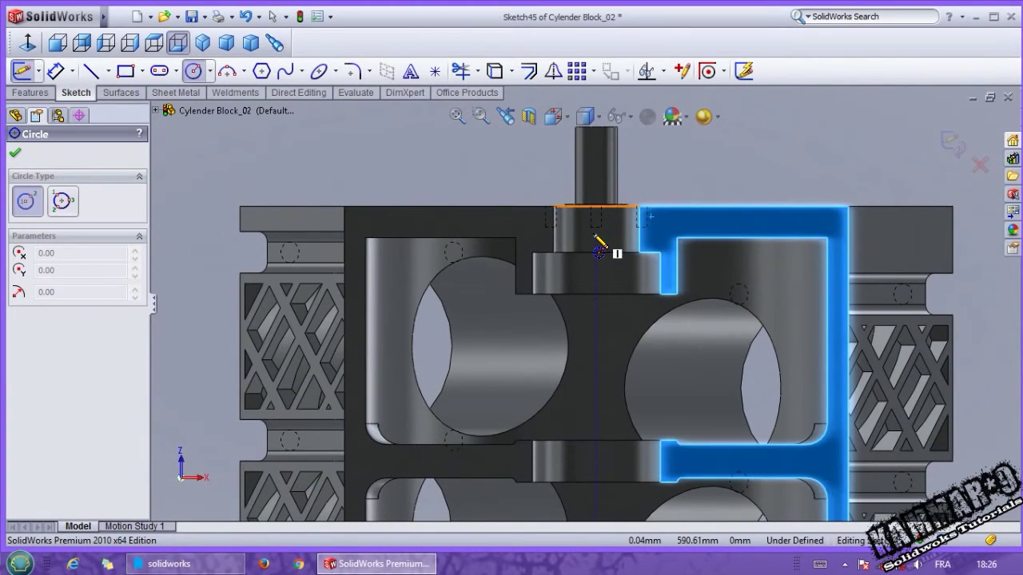
scroll(596, 255, down, 5)
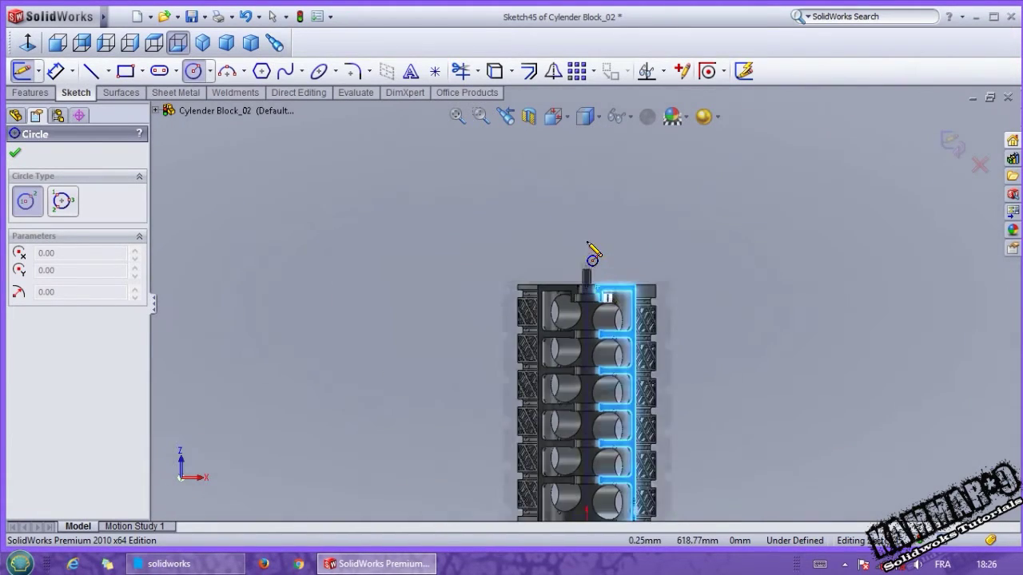
scroll(594, 486, up, 2)
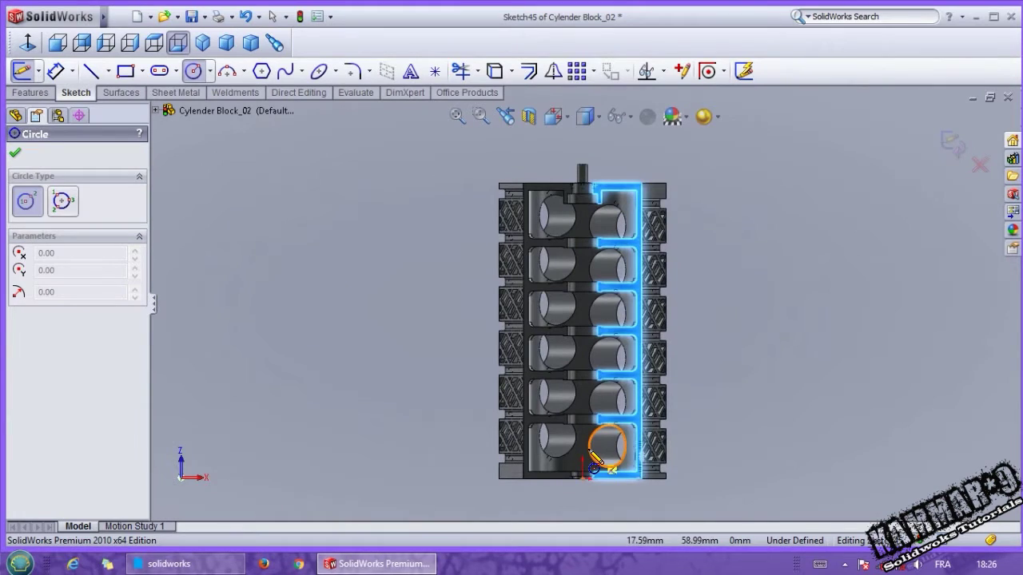
scroll(579, 473, up, 4)
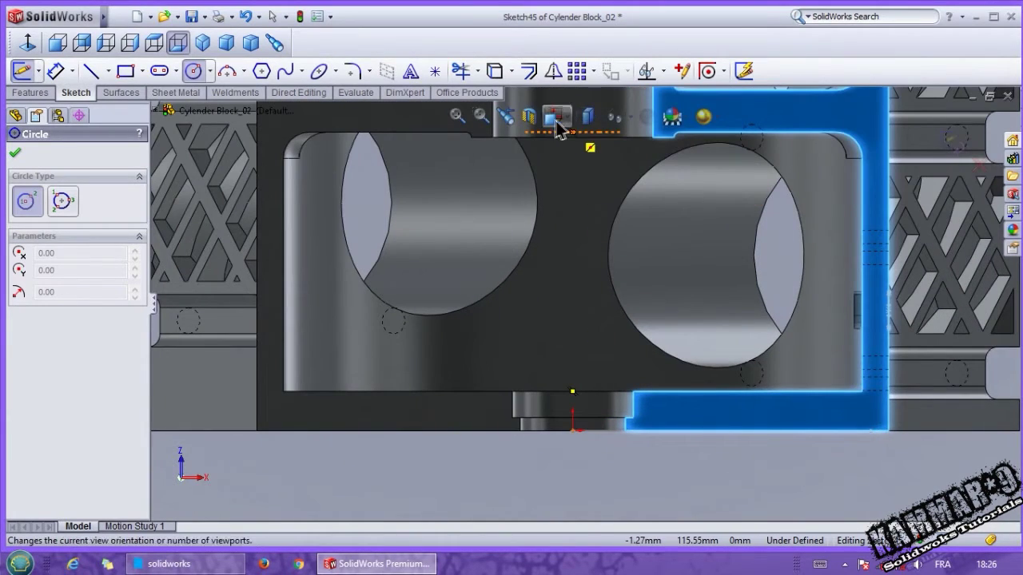
click(587, 117)
click(585, 245)
scroll(572, 392, up, 4)
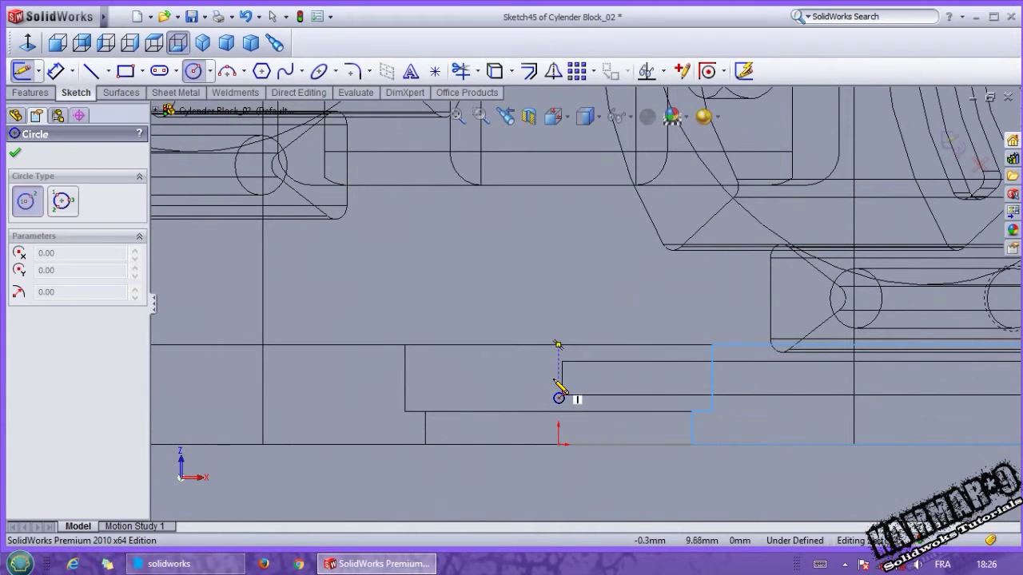
click(560, 396)
click(576, 388)
Set the diameter of the small circle at the passage's inner end to 3 mm
right_drag(559, 297, 542, 228)
click(568, 368)
click(595, 308)
text(3)
key(Return)
click(590, 311)
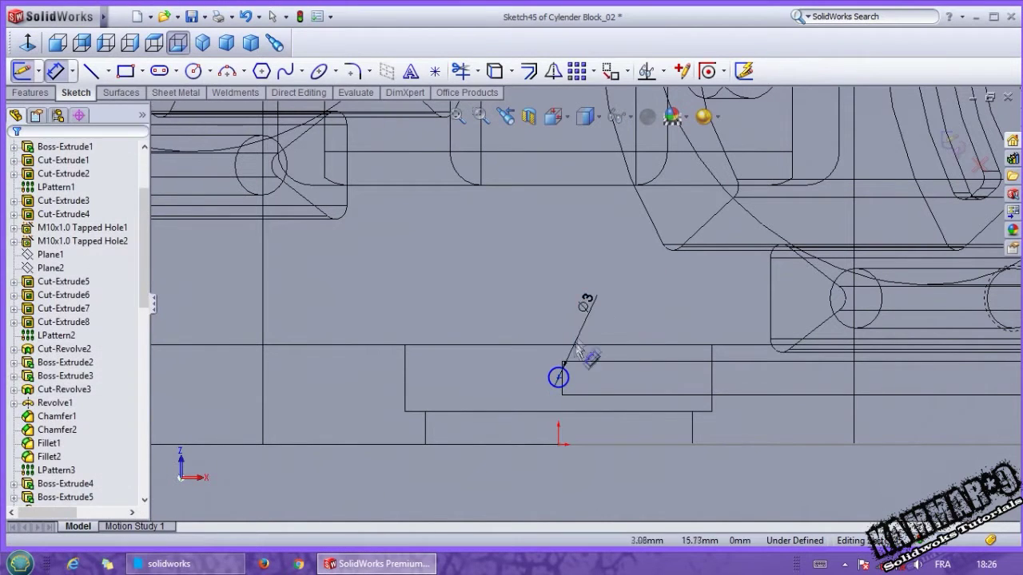
Add a Vertical relation between the 3 mm circle's centre and the origin
click(558, 377)
ctrl+click(557, 444)
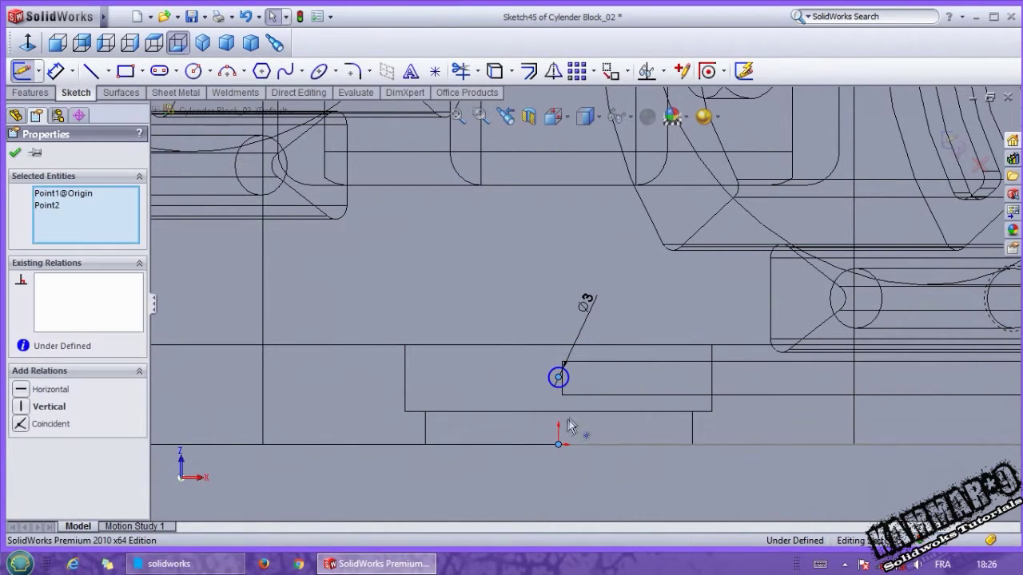
click(618, 381)
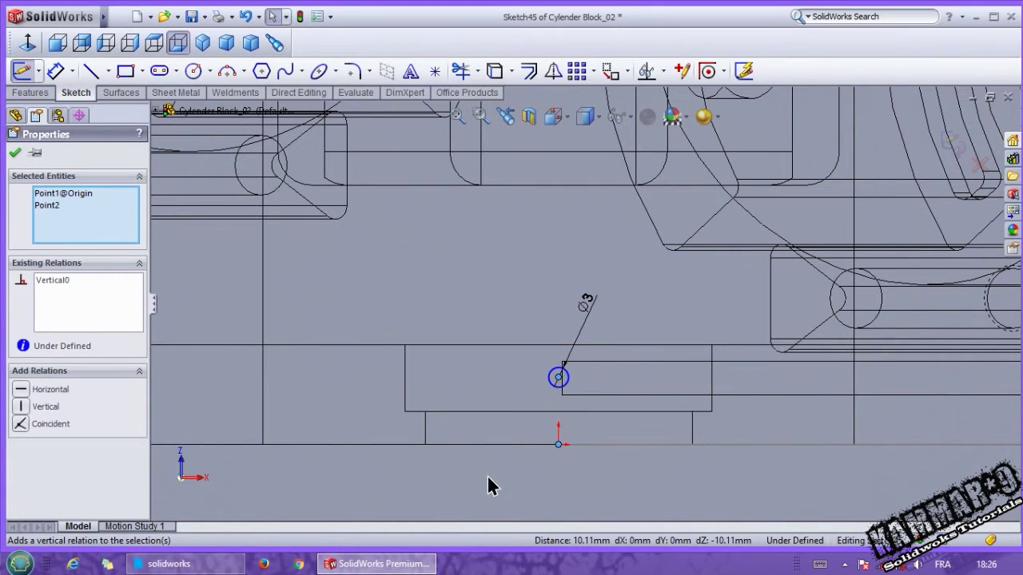
Dimension the 3 mm circle's centre 2.5 mm from the passage edge farther from the origin
scroll(547, 419, down, 2)
right_drag(528, 480, 525, 396)
click(575, 364)
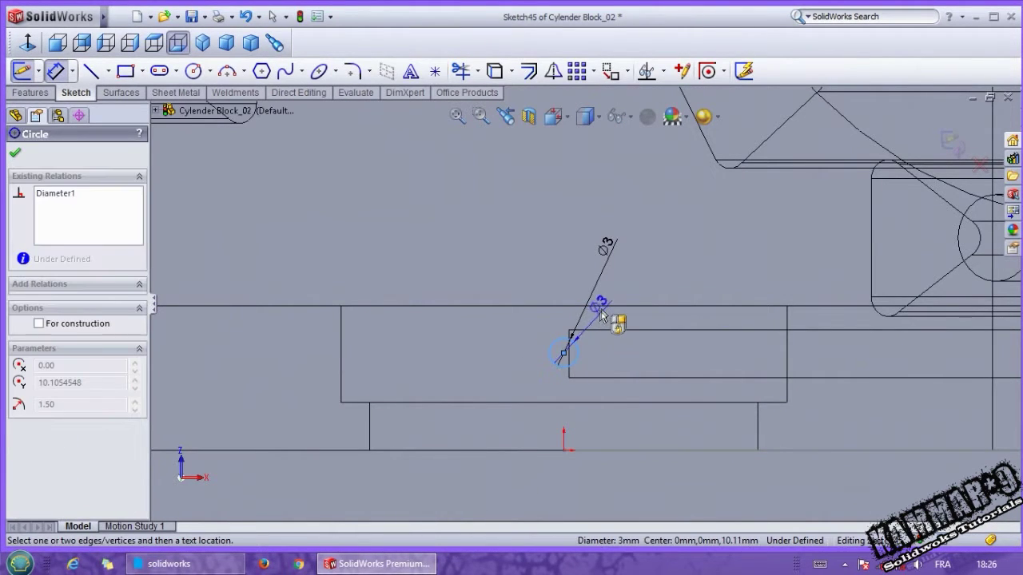
click(604, 330)
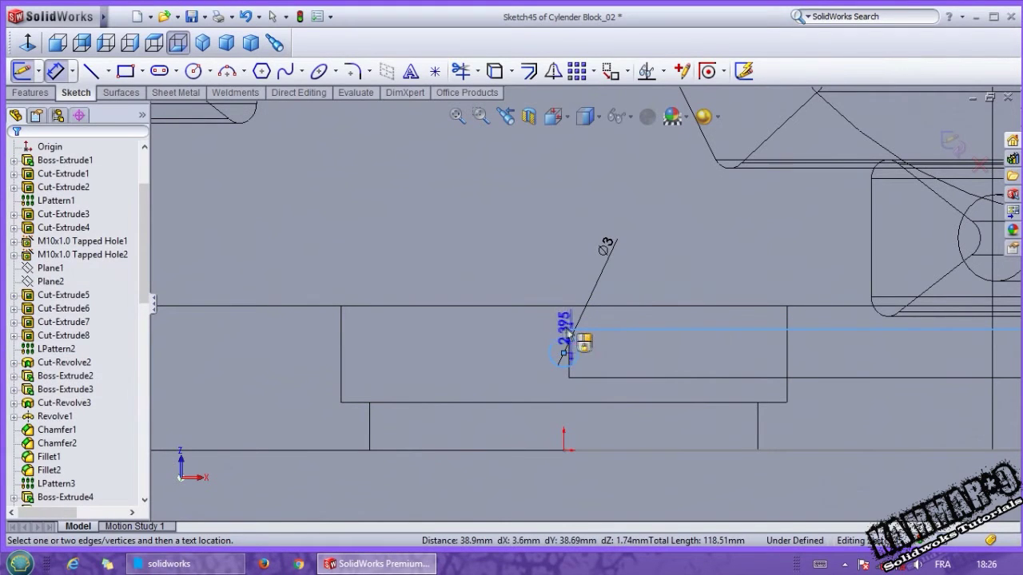
click(540, 334)
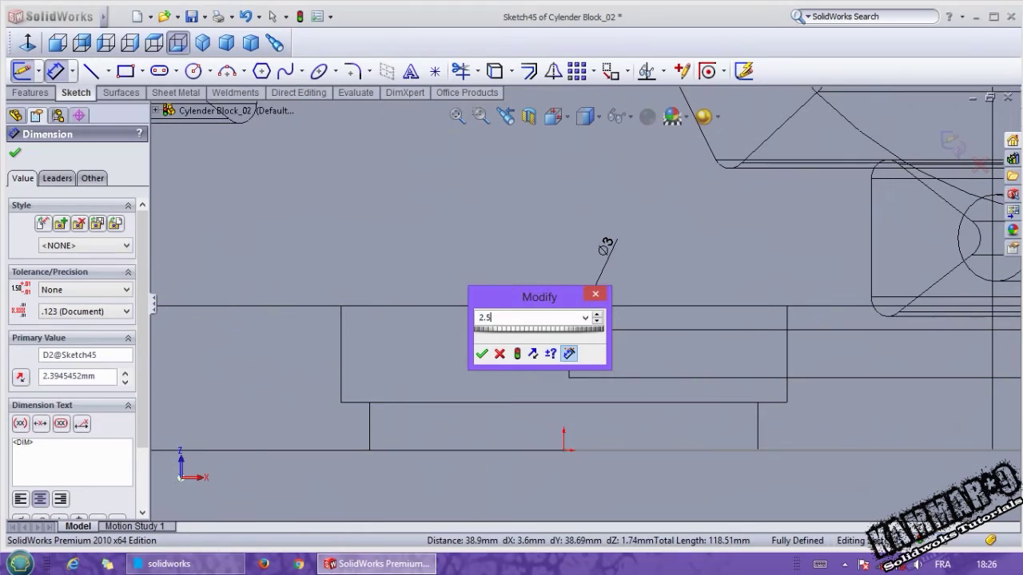
text(2.5)
key(Return)
scroll(470, 338, up, 5)
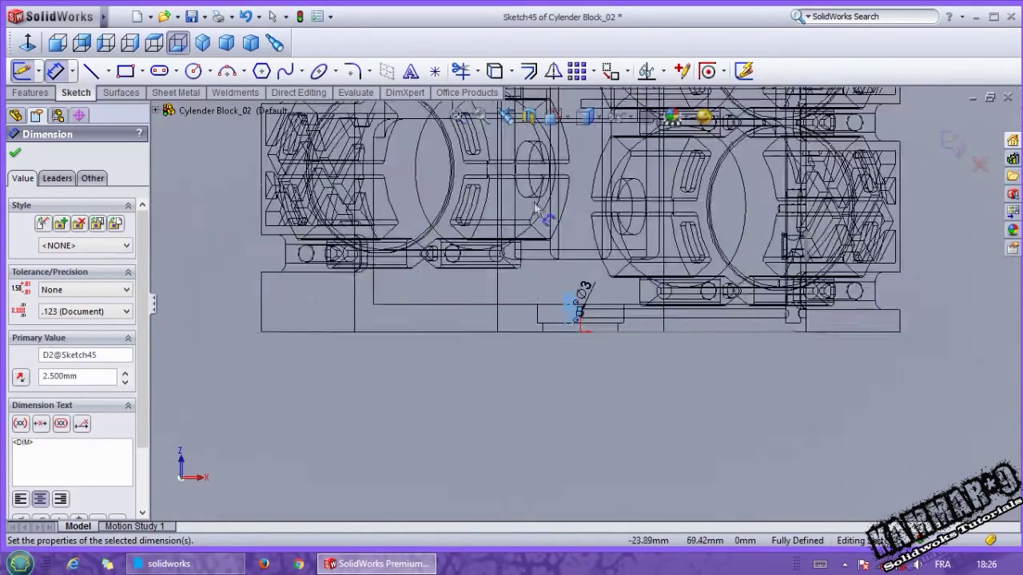
Draw a circle of about 3.3 mm radius at the second passage's inner end, about 122.8 mm from the origin
scroll(543, 209, up, 2)
click(196, 71)
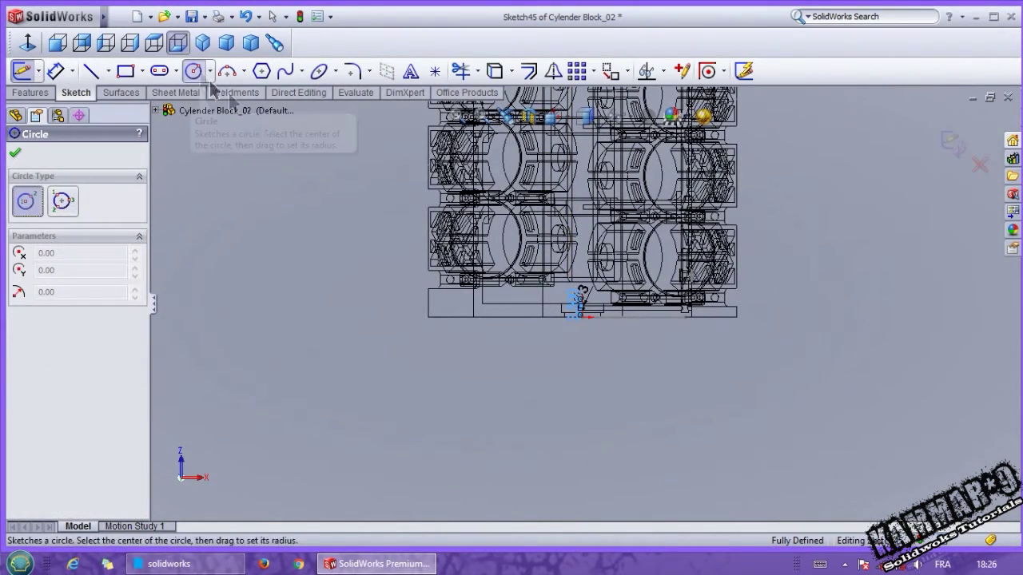
scroll(592, 272, up, 2)
scroll(615, 290, down, 1)
scroll(574, 285, down, 8)
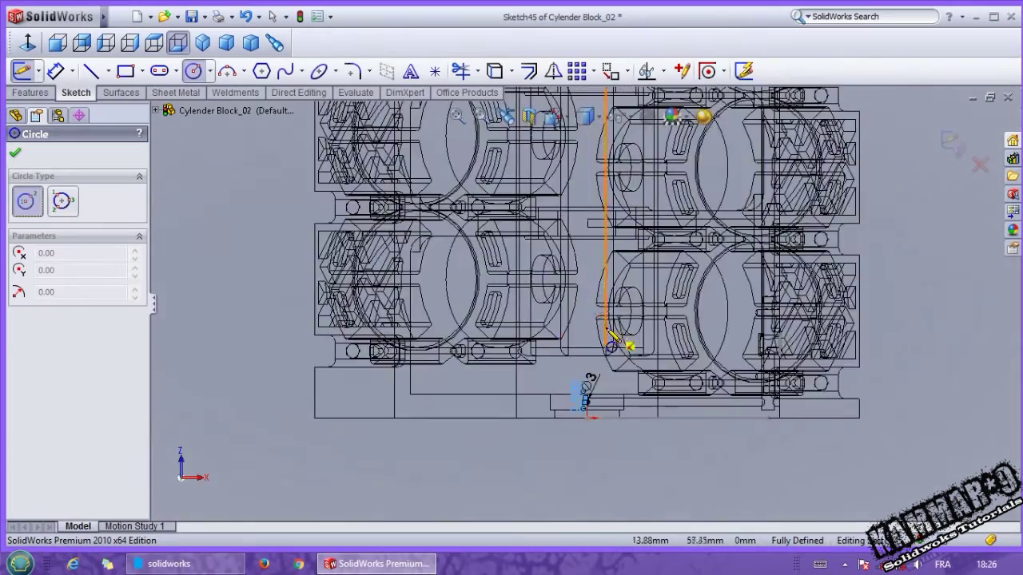
scroll(583, 238, down, 2)
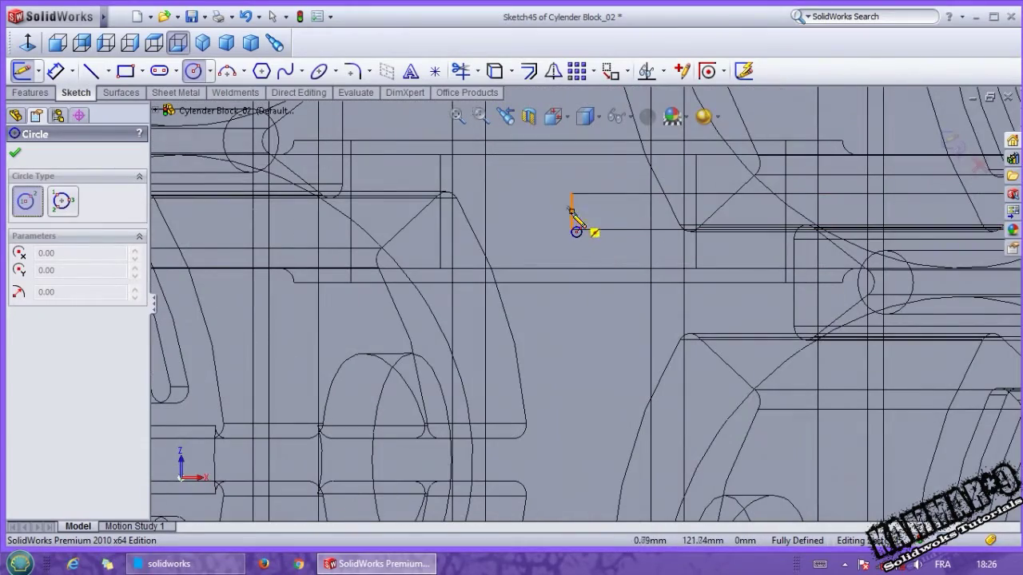
click(567, 207)
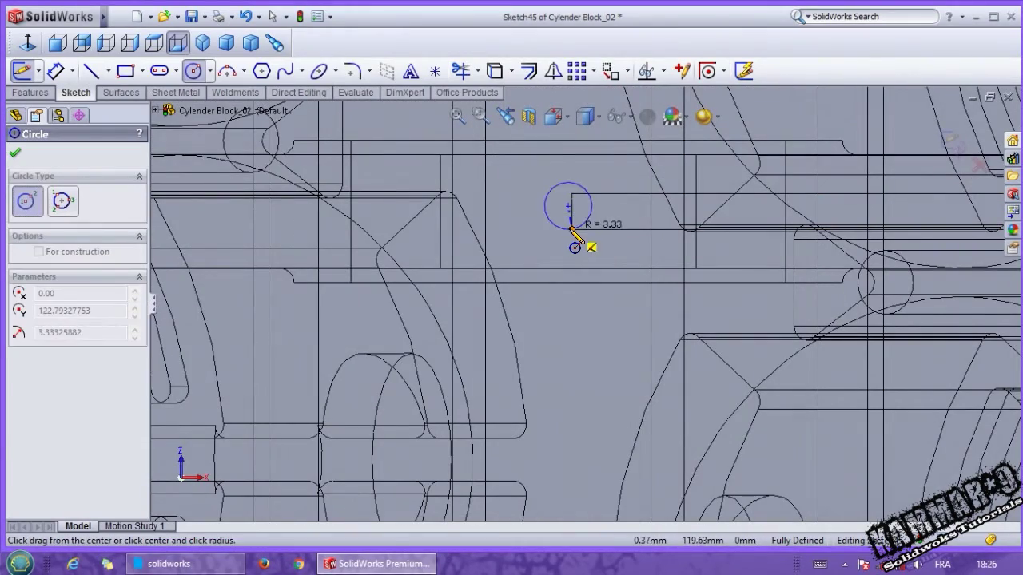
click(570, 236)
key(Escape)
Add an Equal relation between the second passage's circle and the 3 mm circle at the first passage
scroll(581, 280, up, 6)
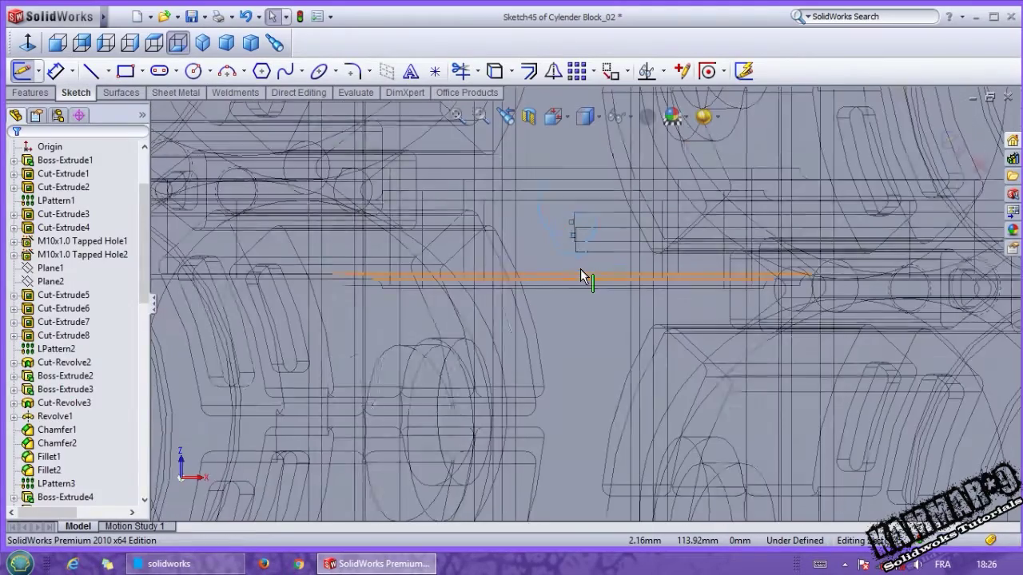
scroll(582, 303, down, 8)
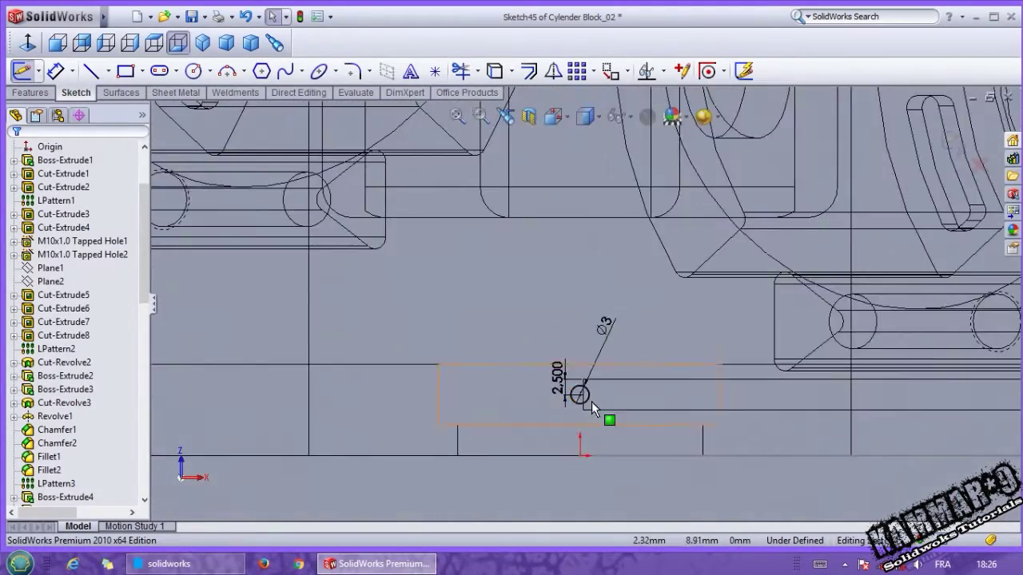
ctrl+click(581, 380)
click(676, 312)
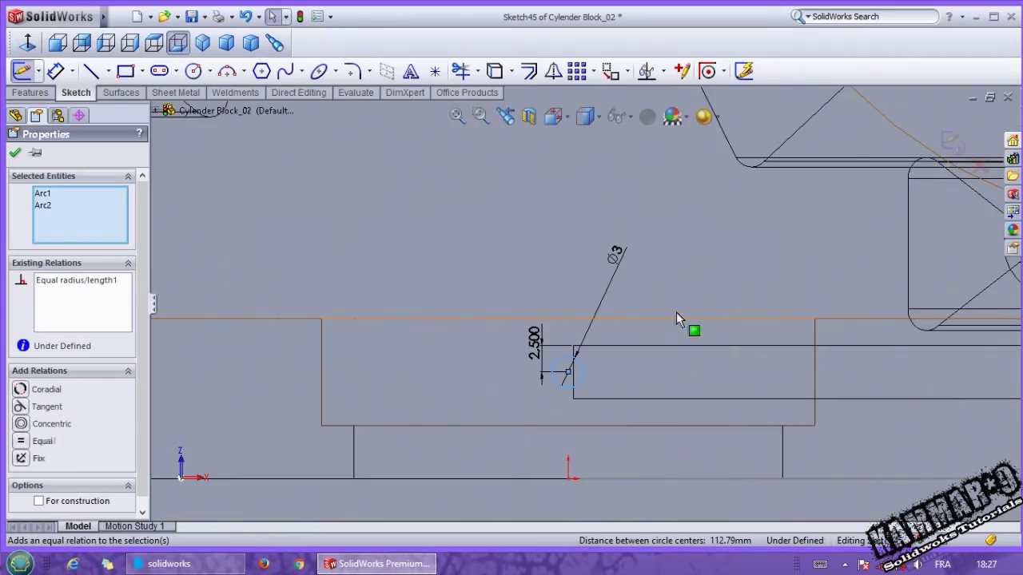
Dimension the second circle's centre 2.5 mm from the second passage's edge farther from the origin
scroll(605, 294, up, 4)
scroll(587, 236, down, 8)
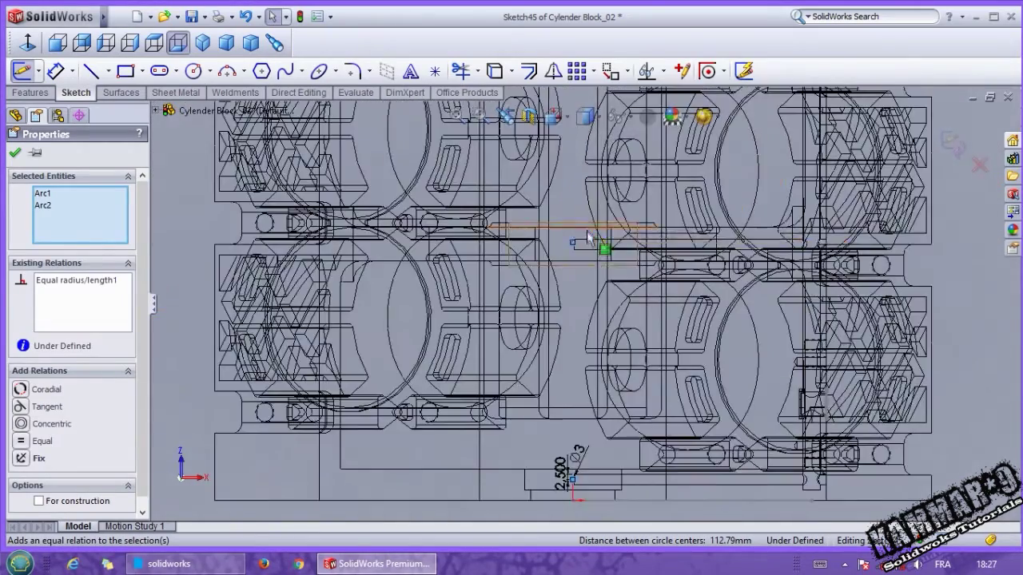
scroll(570, 270, down, 5)
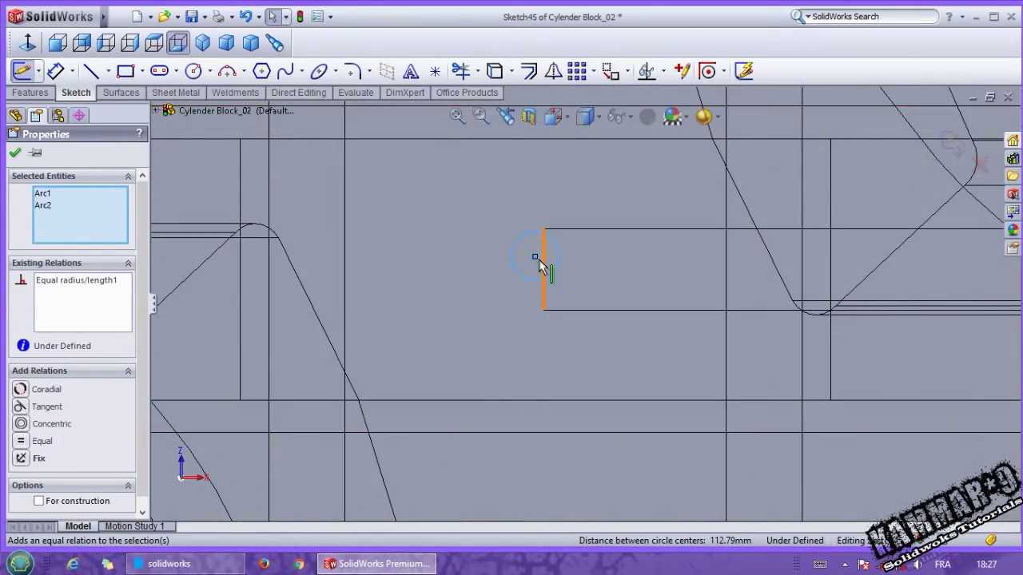
right_drag(500, 295, 504, 168)
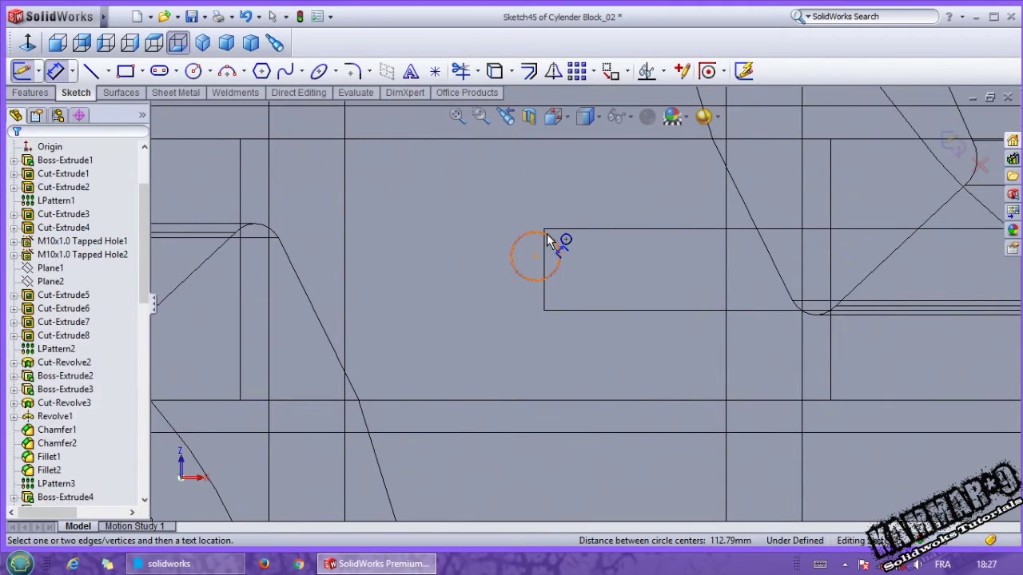
click(561, 255)
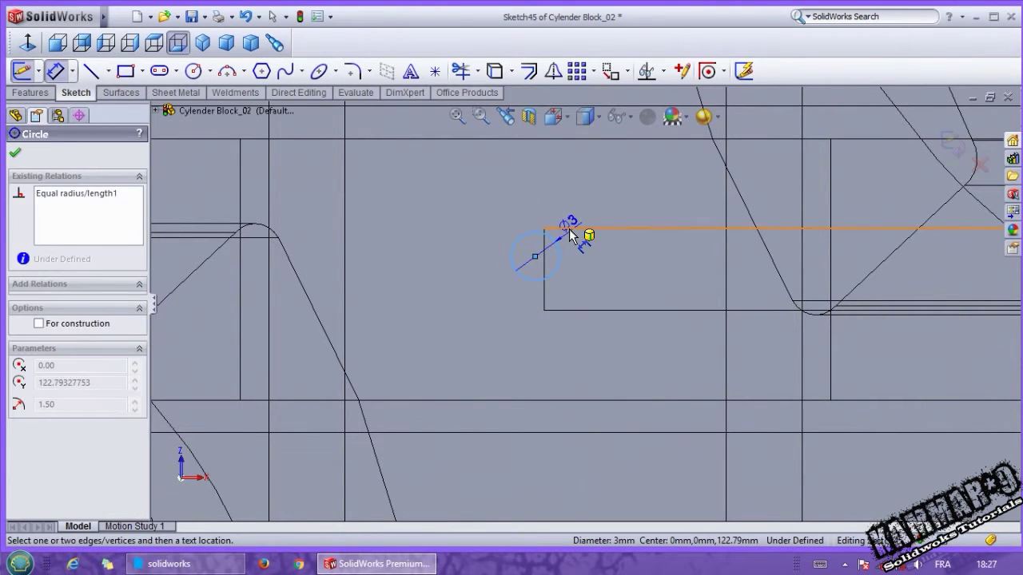
click(570, 230)
click(470, 230)
text(2.5)
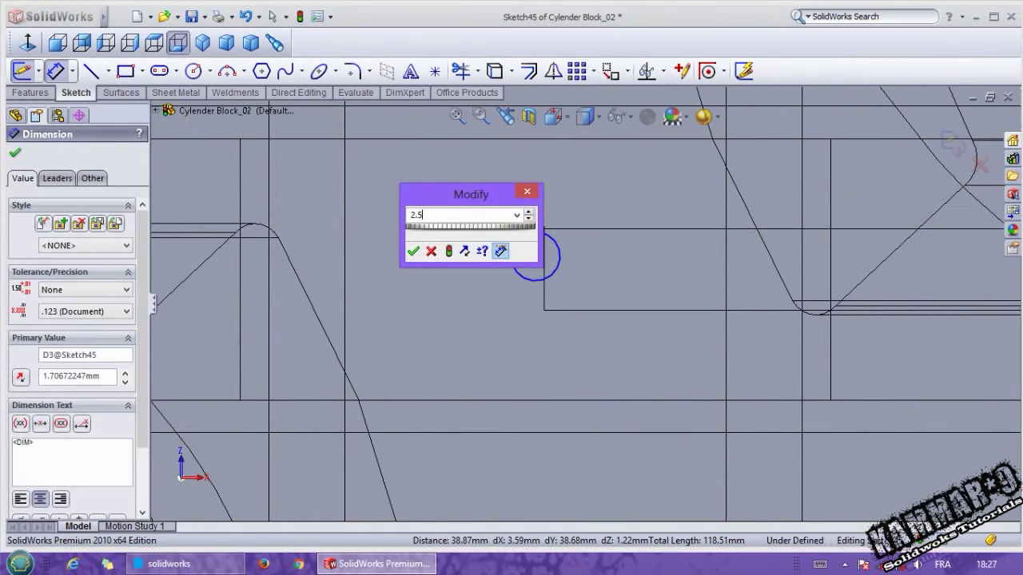
key(Return)
key(Escape)
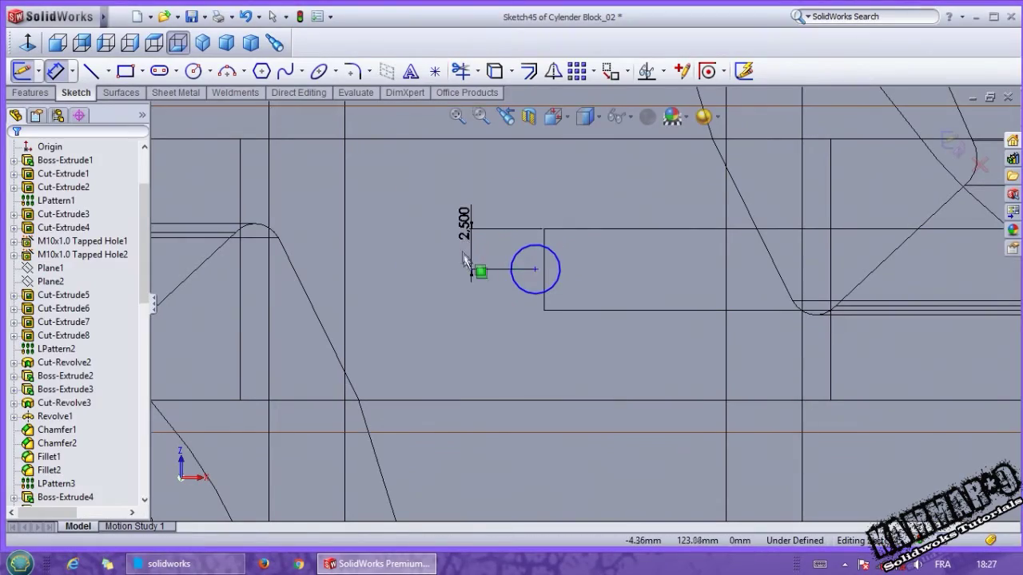
Add a Vertical relation between the second circle's centre and the first 3 mm circle's centre
click(534, 271)
scroll(527, 319, up, 10)
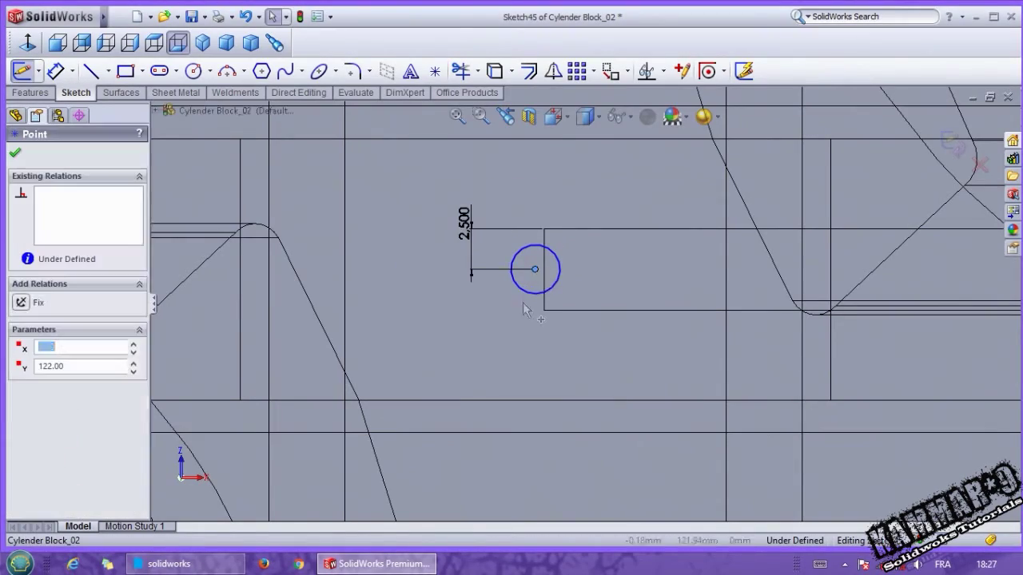
scroll(577, 436, down, 8)
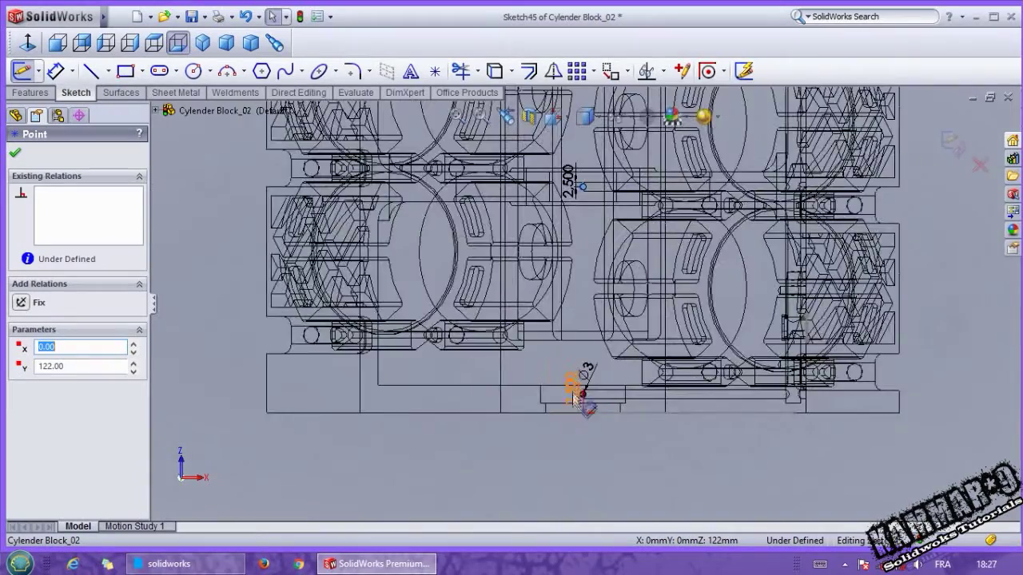
ctrl+click(595, 427)
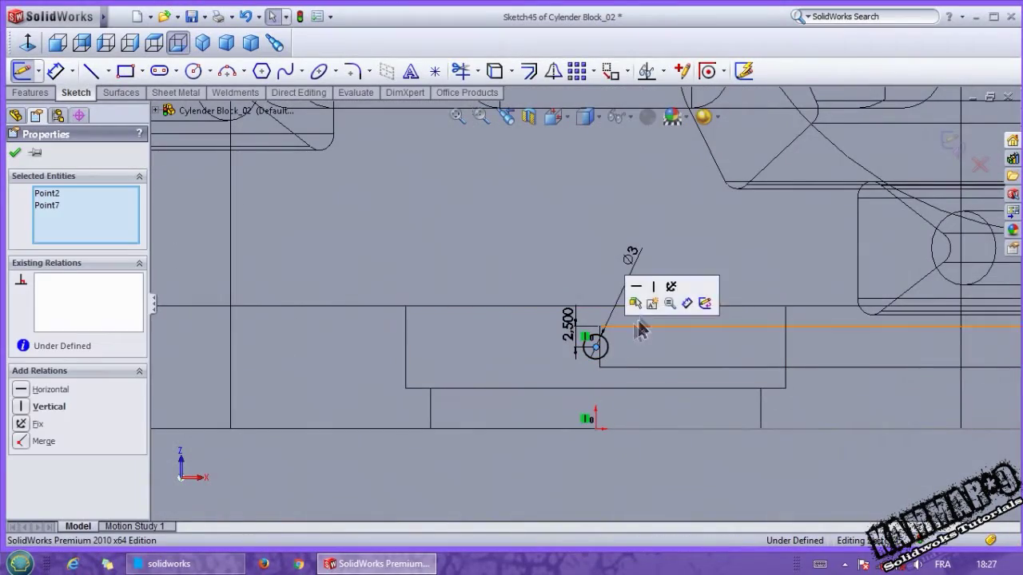
click(652, 289)
scroll(588, 291, up, 3)
scroll(588, 289, up, 4)
scroll(589, 220, down, 8)
key(Escape)
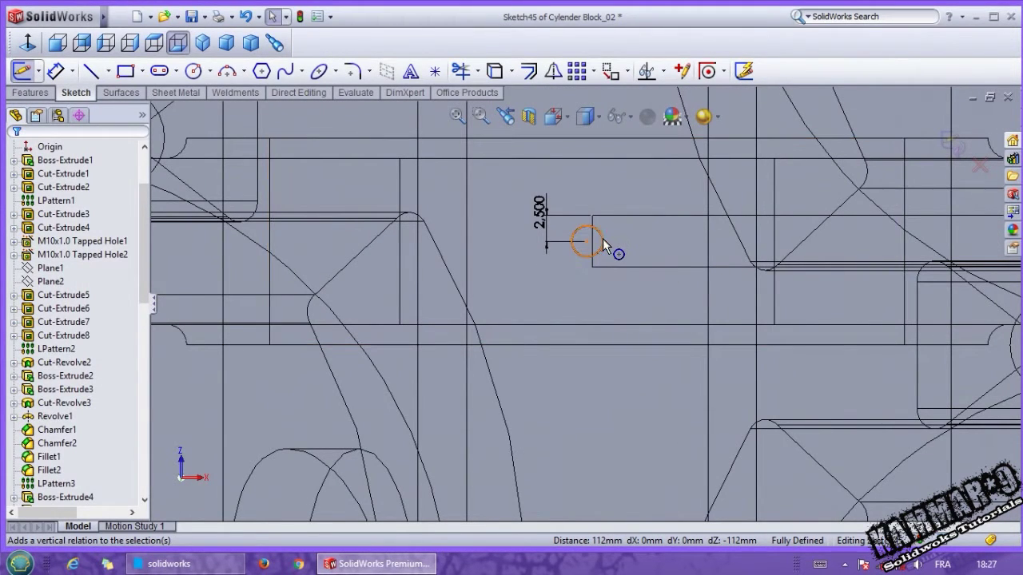
Create a linear sketch pattern of the second circle with 5 instances, 90 mm spacing and a 90° angle
click(603, 239)
scroll(589, 267, up, 6)
scroll(568, 145, down, 3)
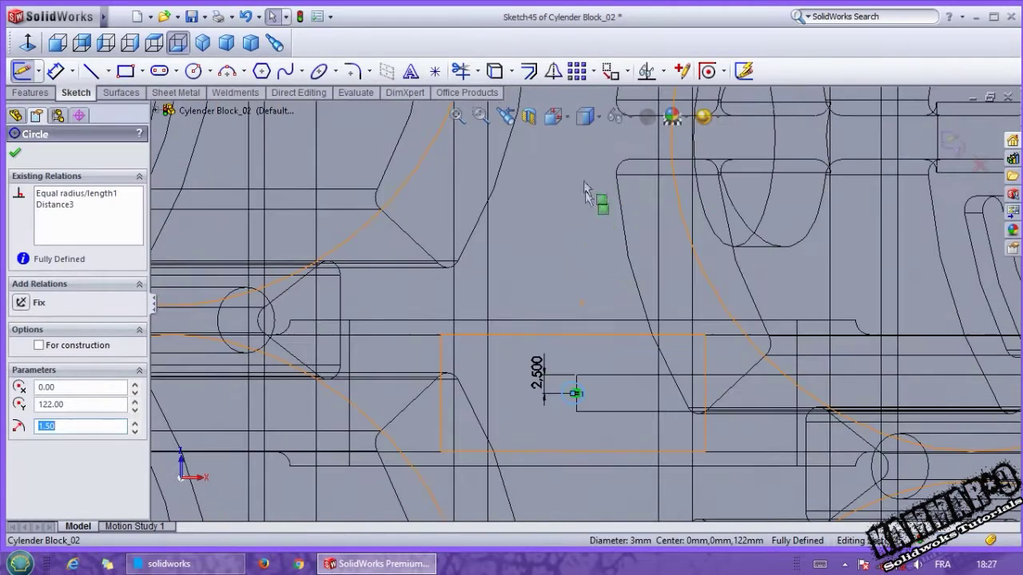
click(577, 72)
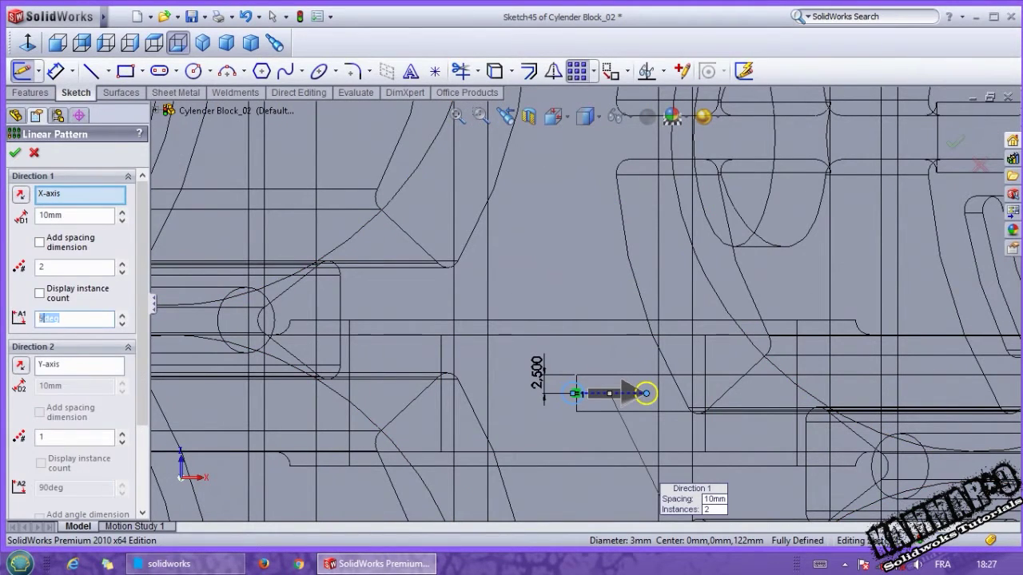
text(90)
click(57, 266)
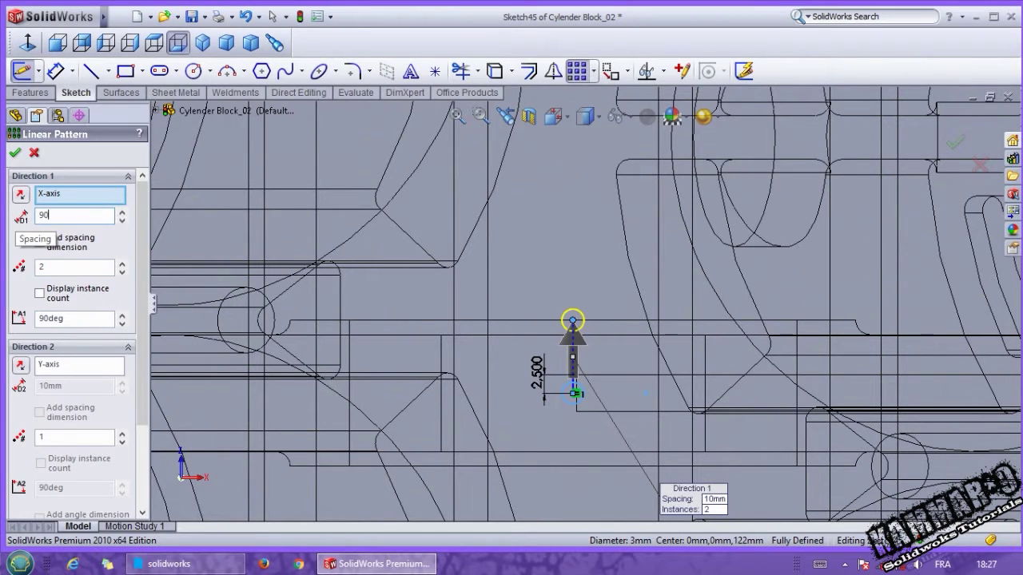
scroll(537, 276, up, 3)
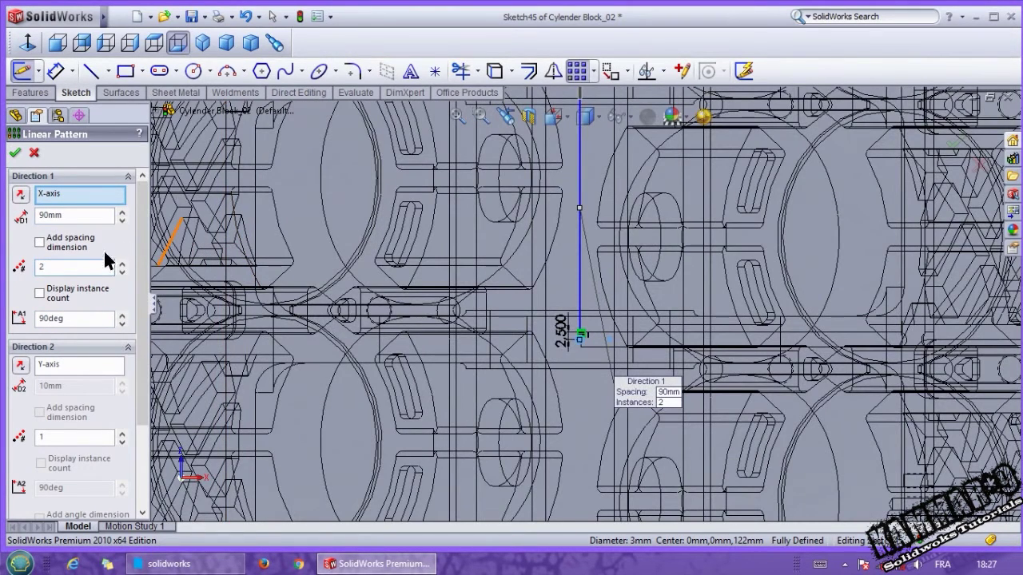
click(587, 116)
click(587, 140)
scroll(584, 232, up, 3)
scroll(582, 232, up, 5)
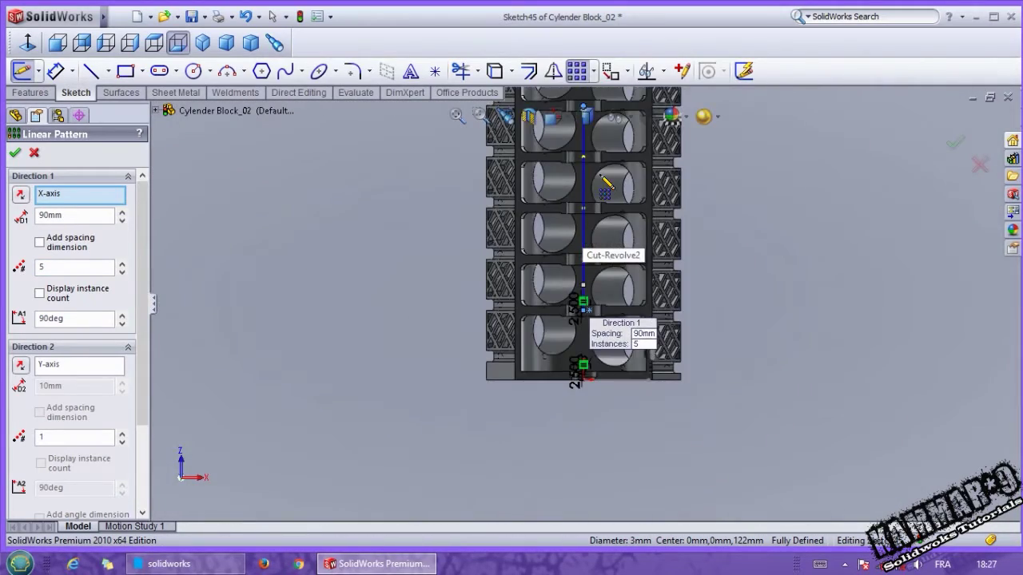
scroll(578, 240, down, 6)
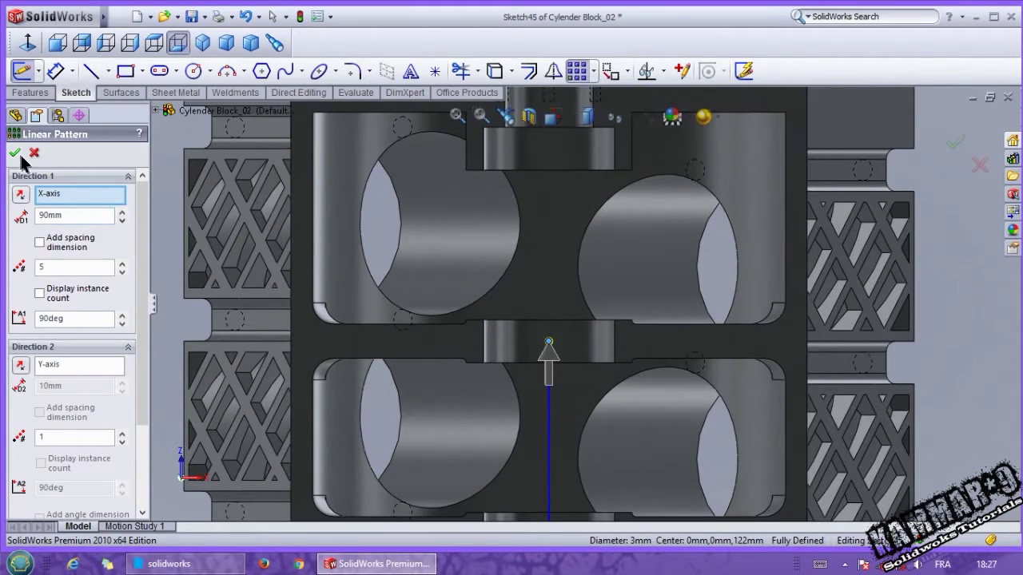
click(15, 153)
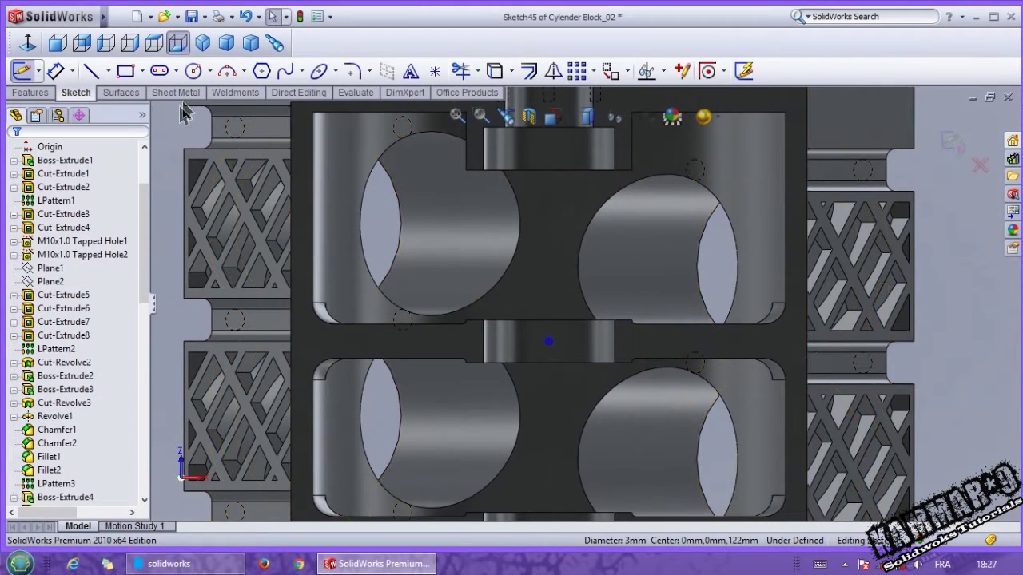
Draw a circle of about 2.85 mm radius at the block's far-end bearing, about 590.5 mm from the origin
click(195, 72)
scroll(573, 252, up, 3)
scroll(563, 197, down, 6)
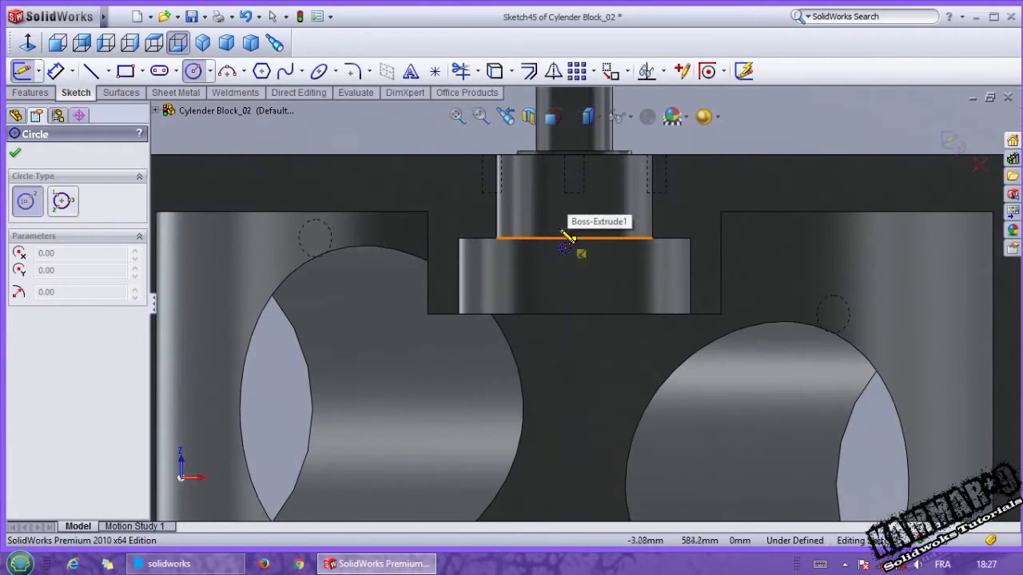
click(574, 206)
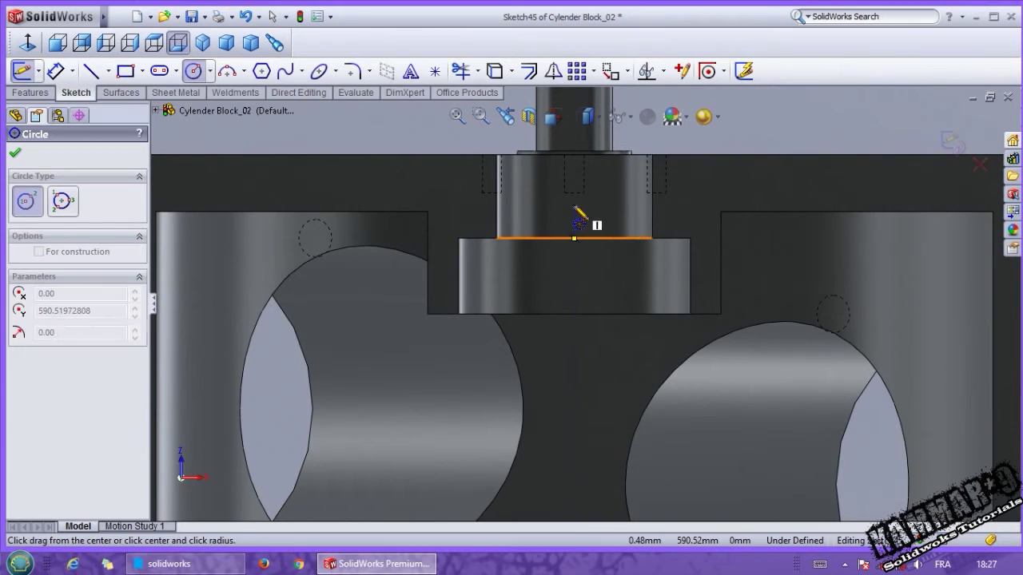
click(583, 211)
Set the diameter of the circle at the far-end bearing to 3 mm
right_drag(605, 213, 609, 169)
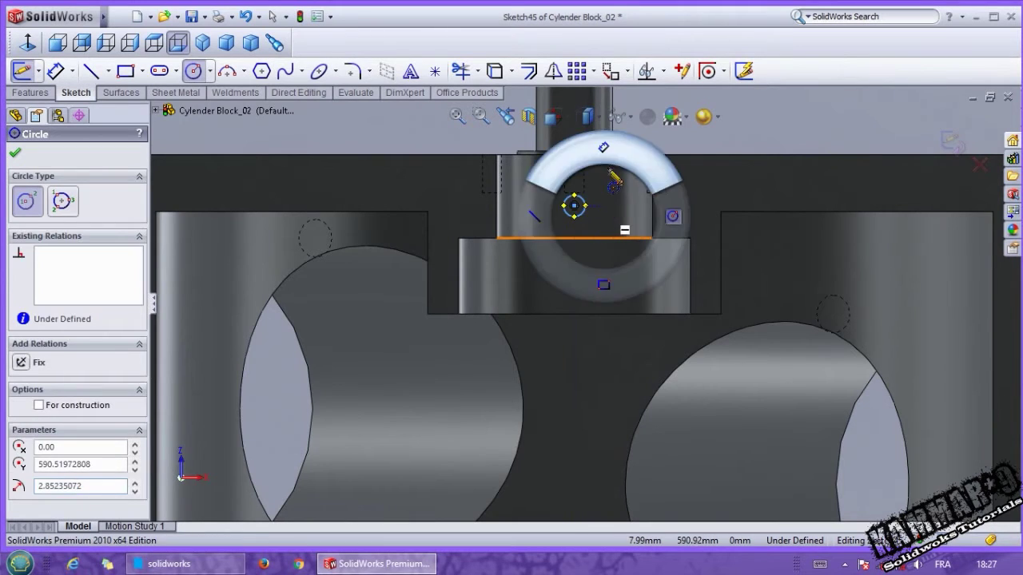
click(583, 200)
click(607, 174)
text(3)
key(Return)
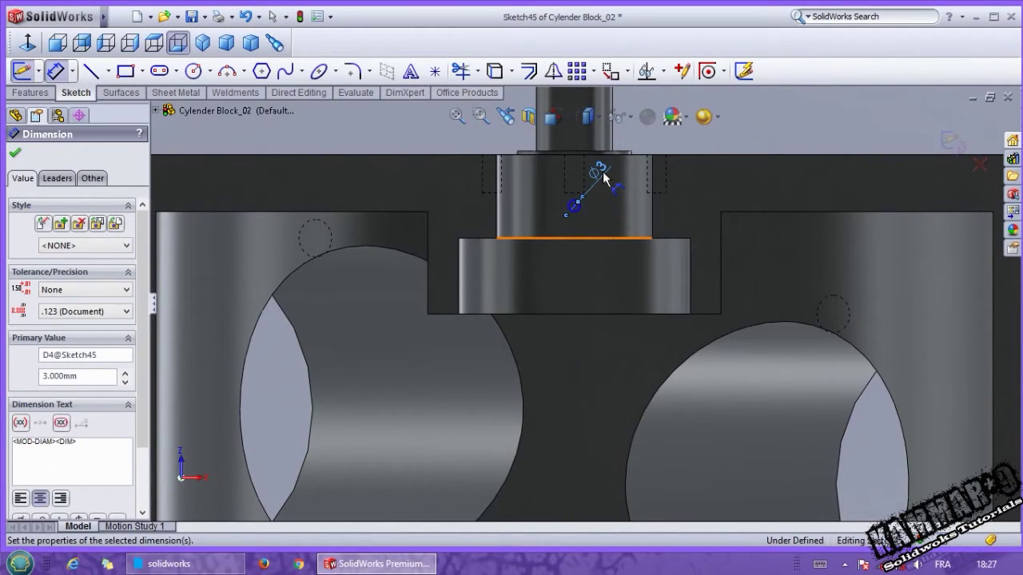
In wireframe, dimension the far-end circle's centre 2.5 mm from the last passage's edge farther from the origin
click(588, 117)
click(586, 244)
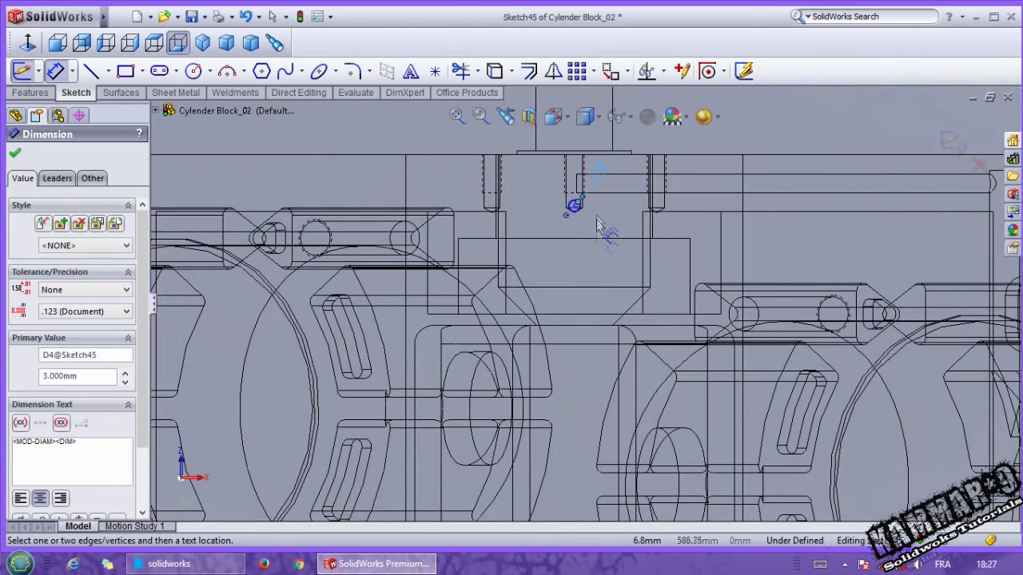
scroll(584, 197, down, 3)
click(549, 317)
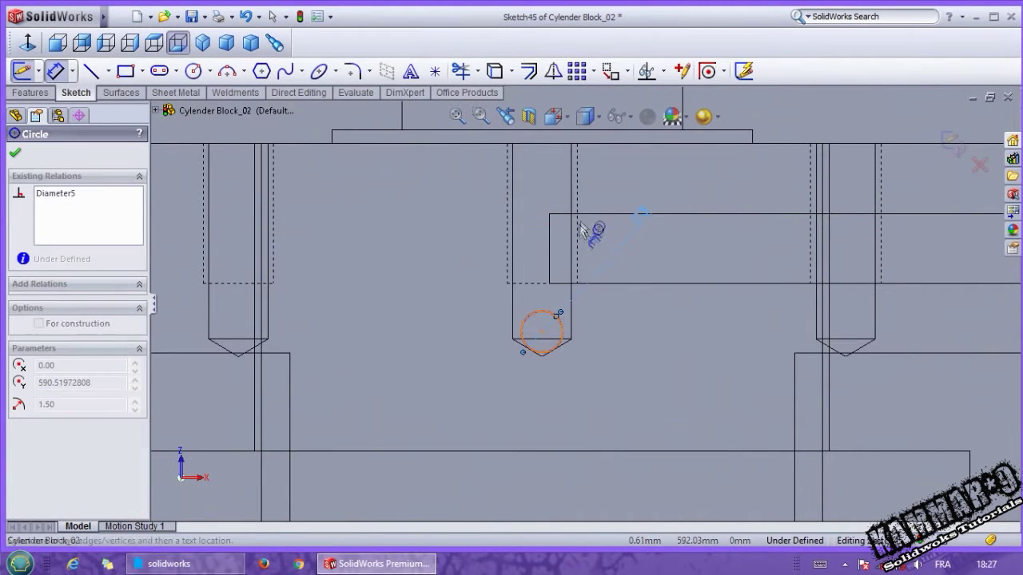
click(589, 215)
click(465, 210)
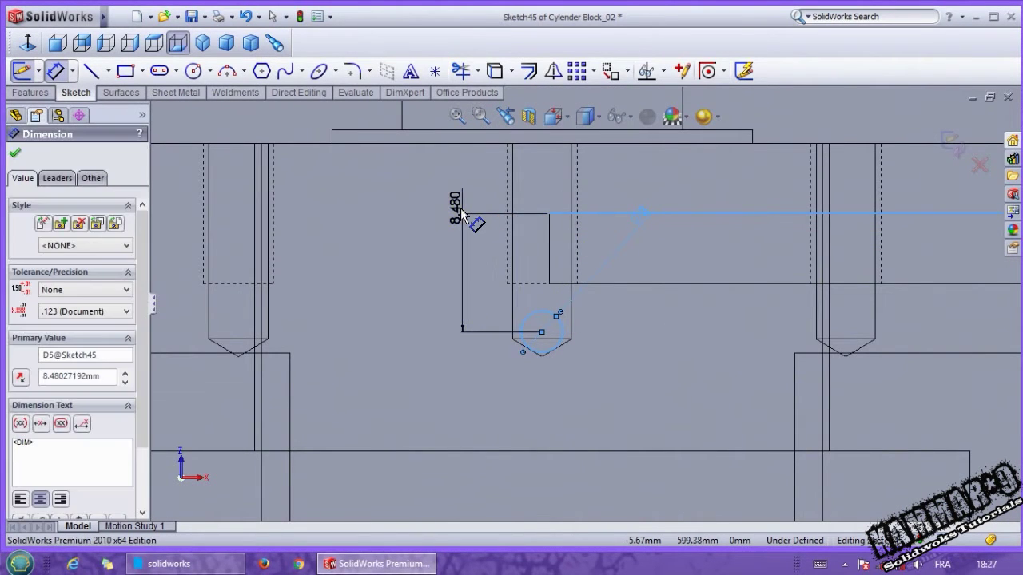
text(2.5)
key(Return)
key(Escape)
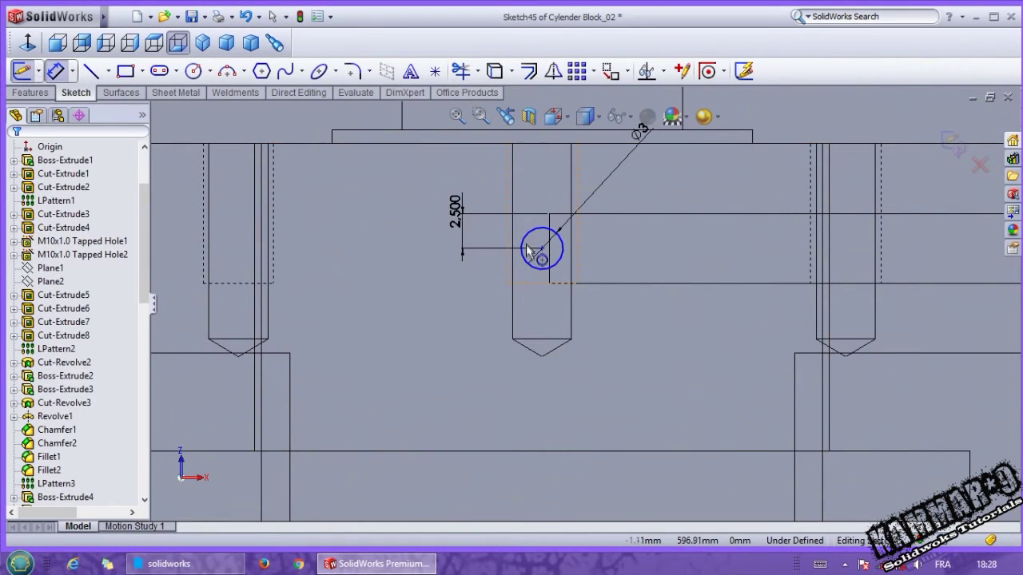
Add a Vertical relation between the far-end circle's centre and the tip of the middle tapped hole
click(541, 249)
ctrl+click(542, 357)
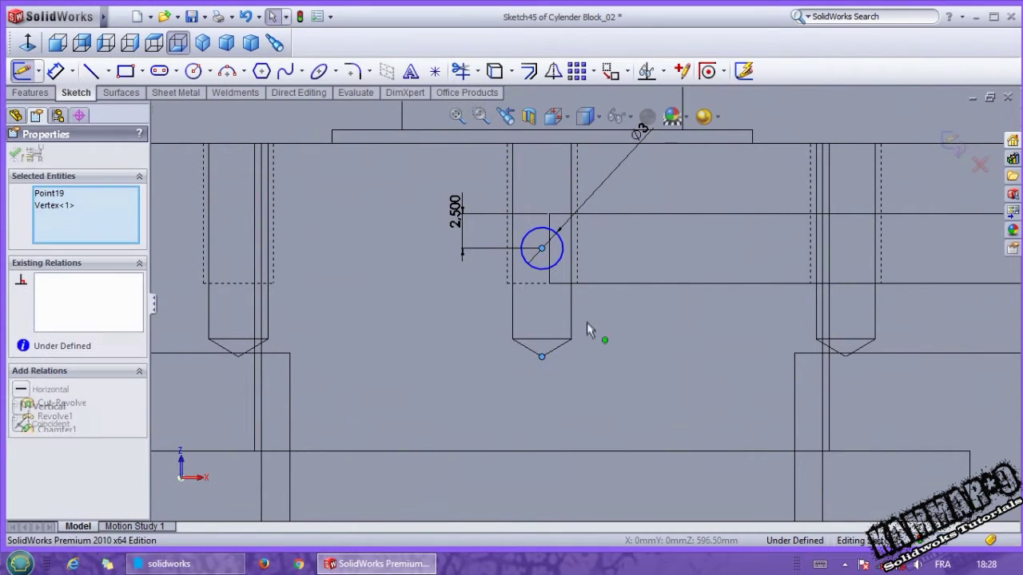
click(602, 298)
scroll(593, 330, up, 5)
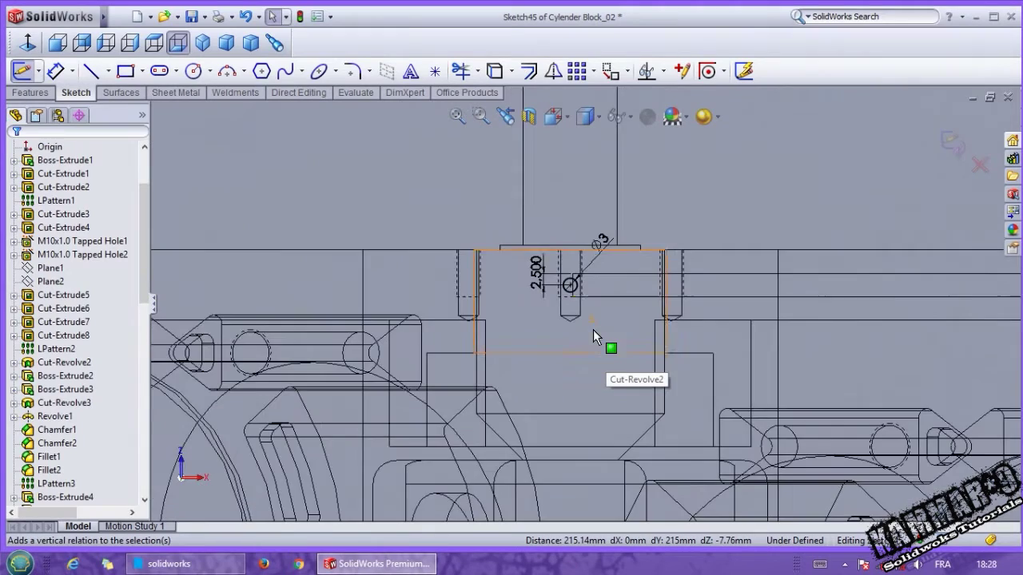
In shaded display, cut-extrude the 3 mm circle at the far-end bearing blind to a depth of 100 mm
click(586, 117)
click(583, 160)
middle_drag(577, 232, 549, 392)
click(38, 94)
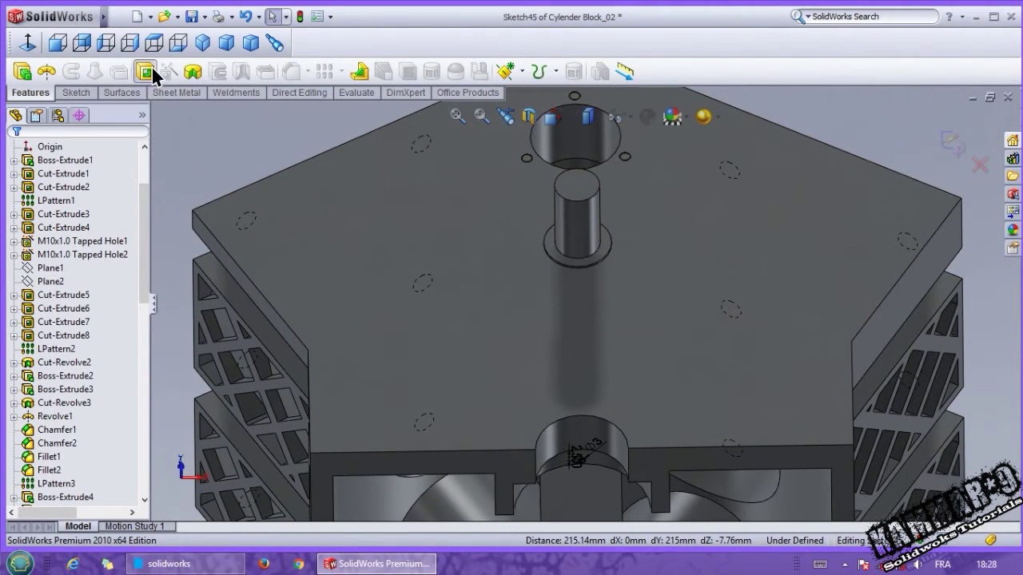
click(146, 72)
middle_drag(512, 228, 536, 258)
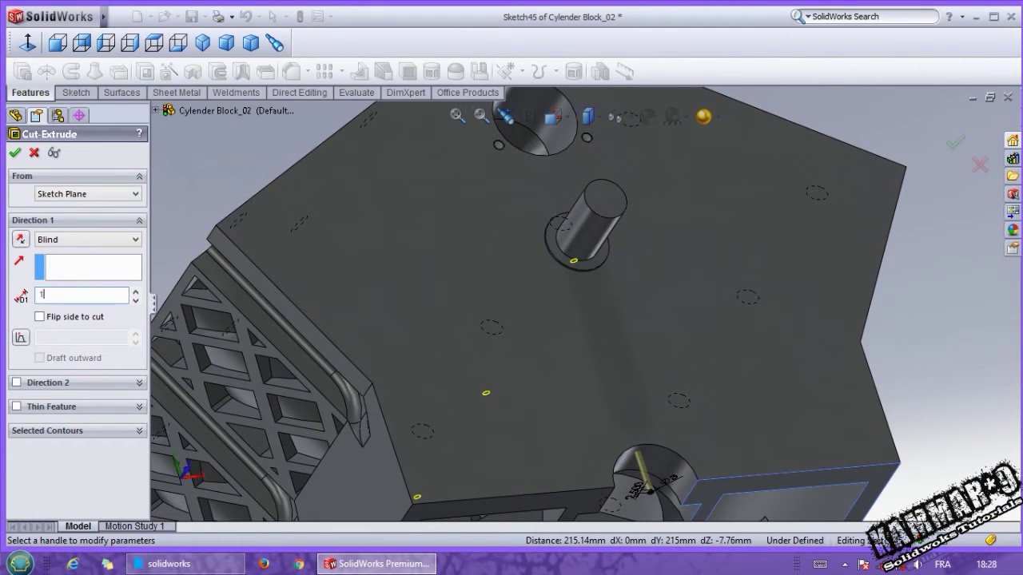
key(Return)
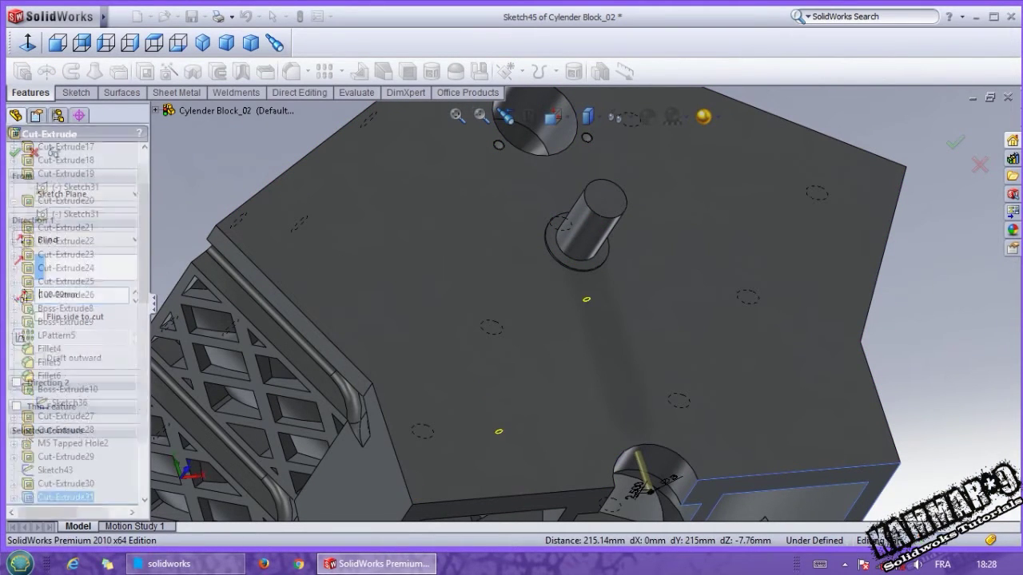
Open a section view parallel to the Front Plane and move its cutting plane to a 600 mm offset near the block's far end
scroll(572, 289, up, 5)
middle_drag(580, 279, 626, 324)
scroll(627, 323, down, 1)
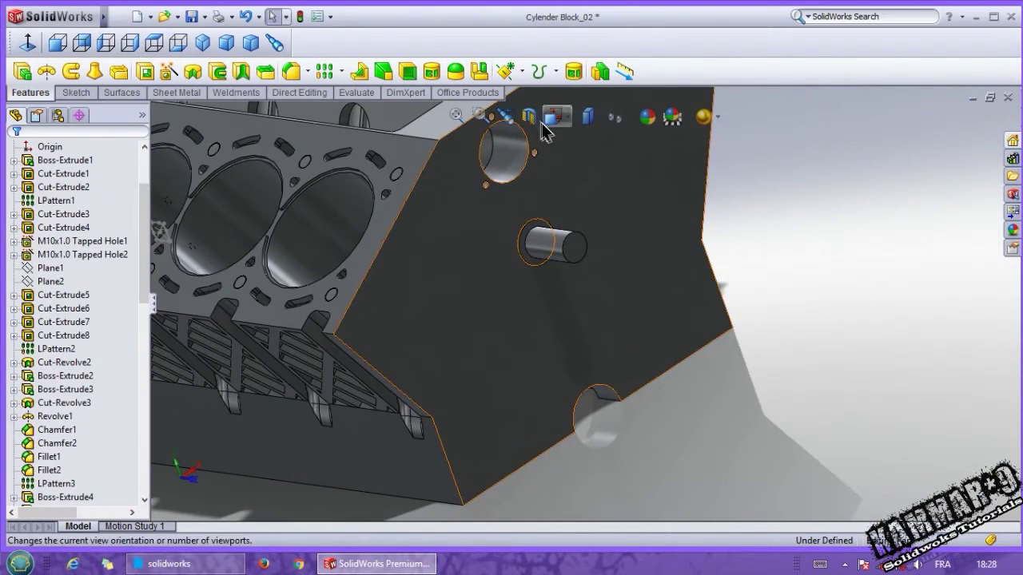
click(529, 116)
middle_drag(537, 205, 340, 349)
drag(275, 356, 590, 212)
middle_drag(590, 211, 484, 276)
scroll(480, 302, down, 4)
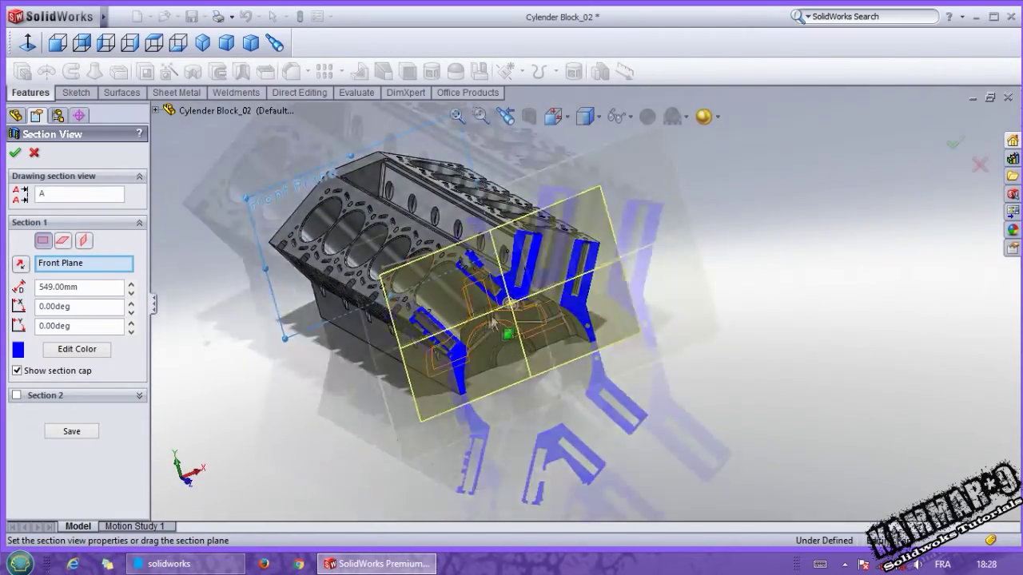
drag(581, 302, 607, 333)
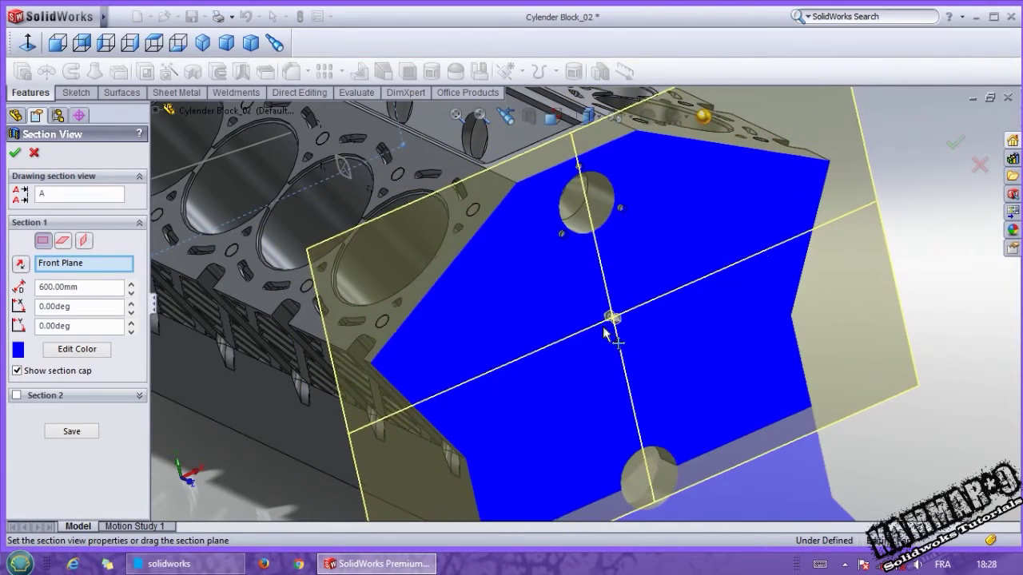
Shift the section plane to a 597 mm offset so that it cuts through the far-end oil passage and its feed hole
scroll(761, 386, up, 5)
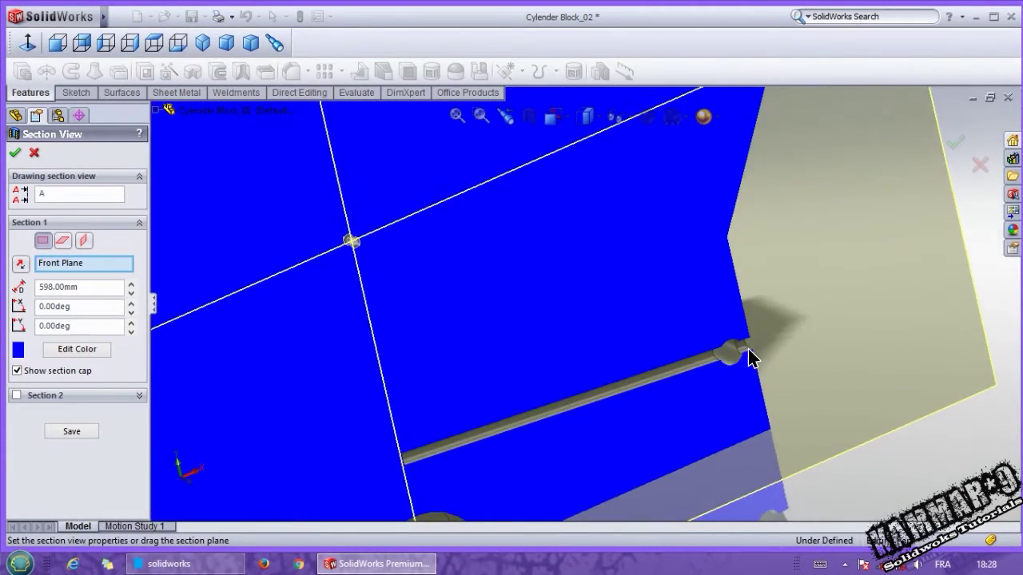
scroll(438, 442, up, 3)
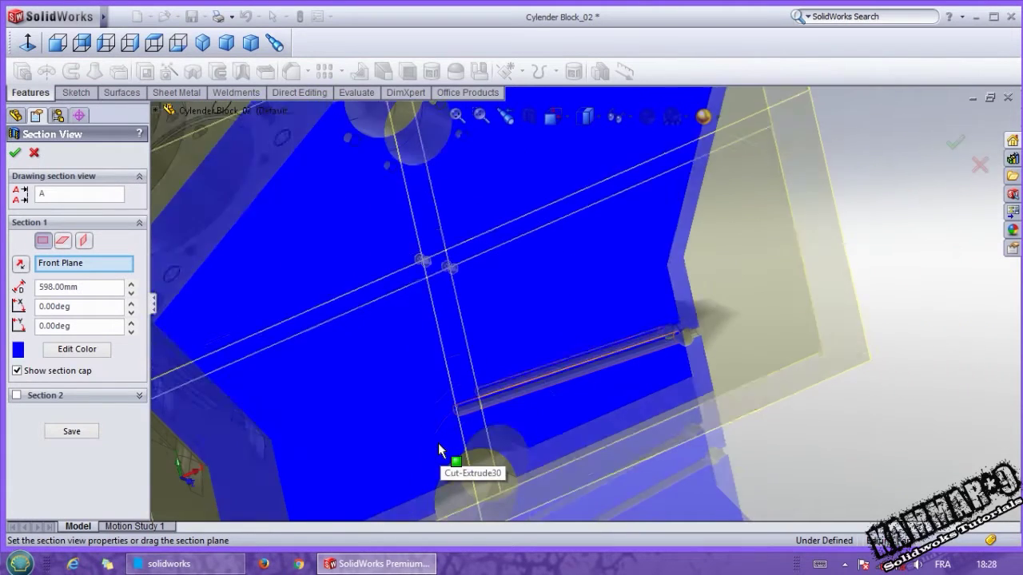
scroll(438, 442, down, 2)
drag(462, 206, 454, 200)
scroll(505, 411, down, 3)
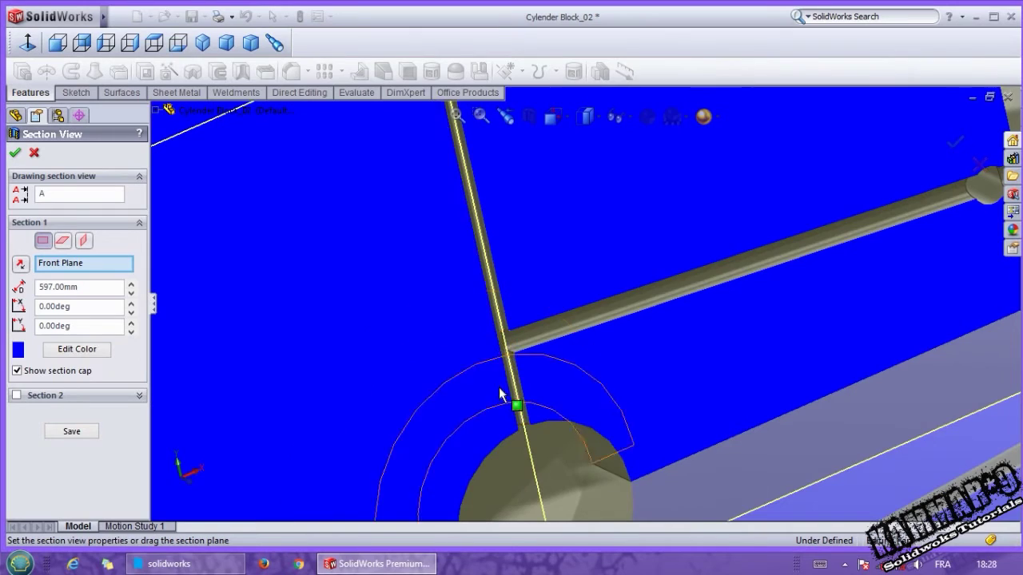
Examine where the feed hole meets the oil passage and the crankshaft bearing bore, and cancel the section view
middle_drag(506, 347, 467, 312)
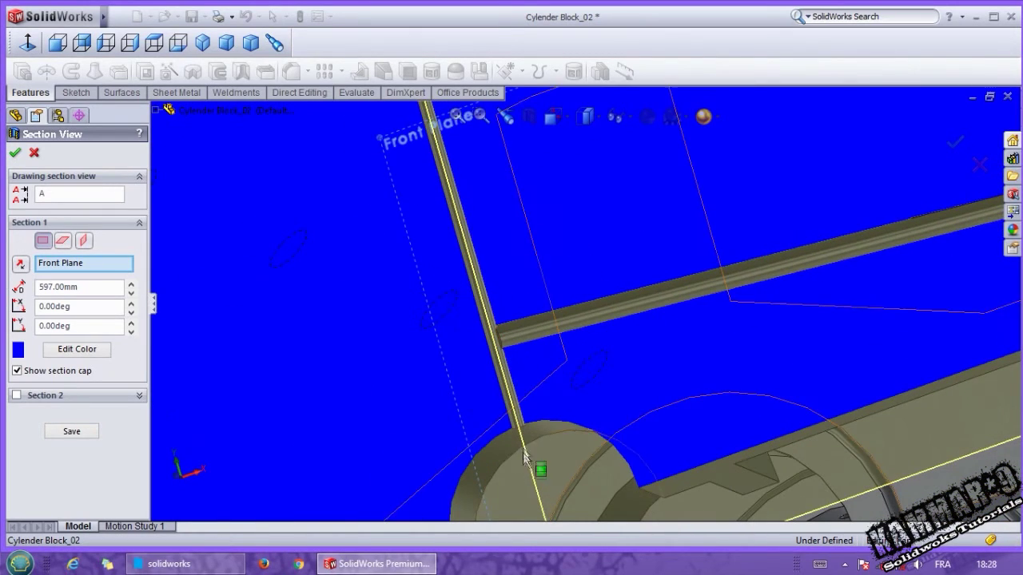
middle_drag(518, 426, 534, 472)
scroll(535, 474, up, 4)
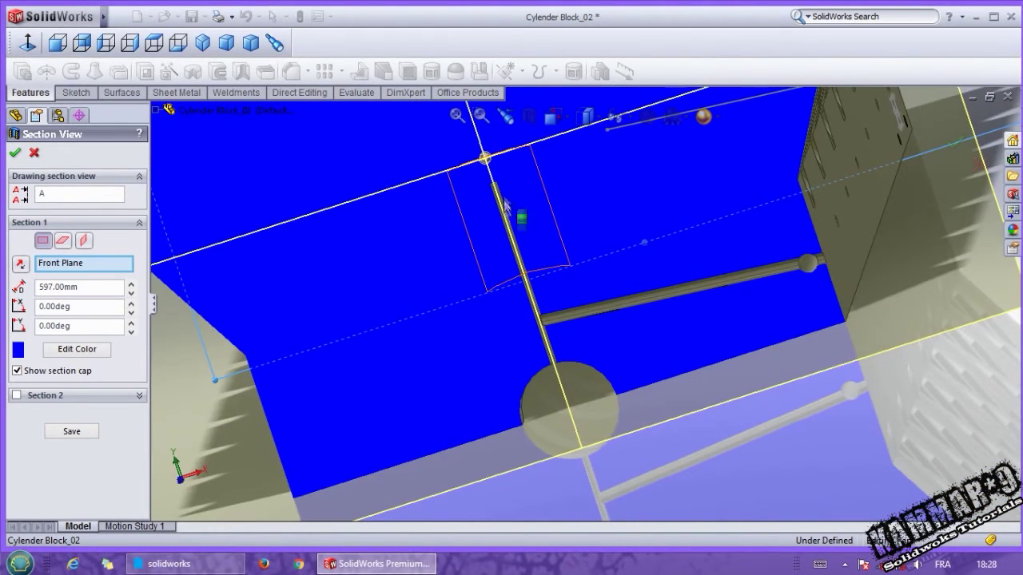
scroll(493, 186, up, 2)
middle_drag(493, 192, 608, 245)
scroll(609, 246, up, 3)
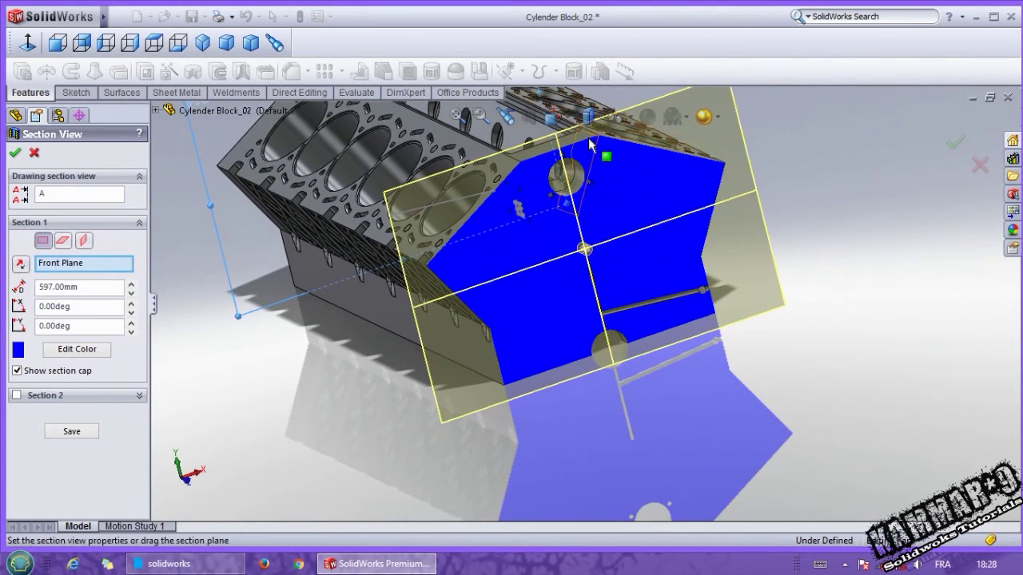
click(33, 153)
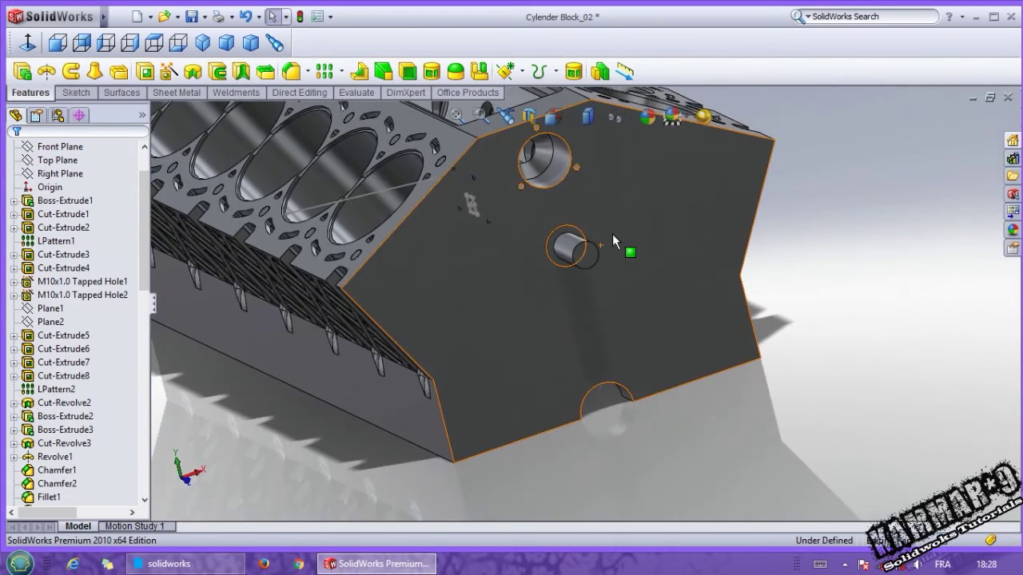
Examine the block's end face, cylinder banks and side walls, and look through its latest features
middle_drag(612, 234, 600, 332)
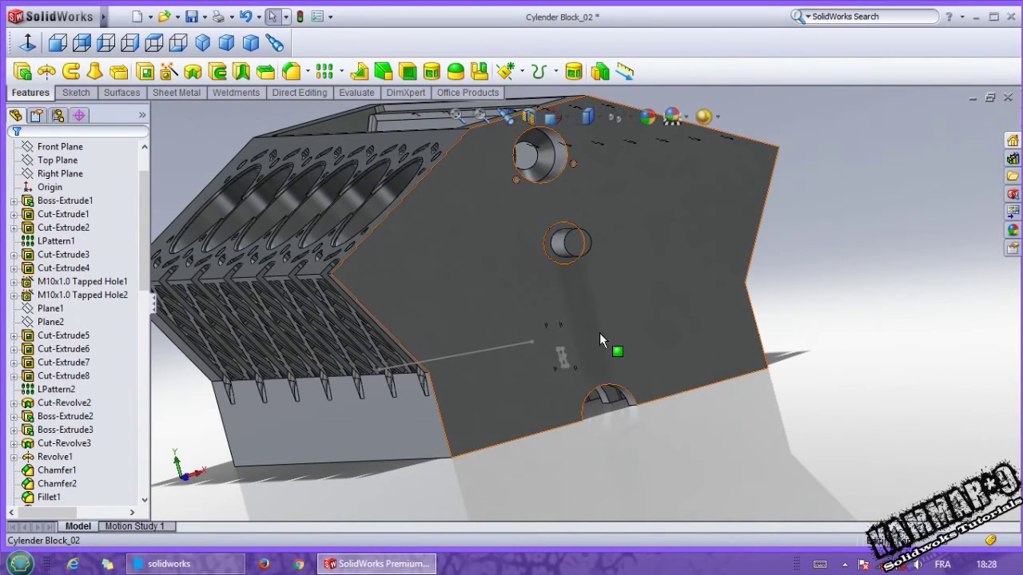
scroll(630, 358, up, 2)
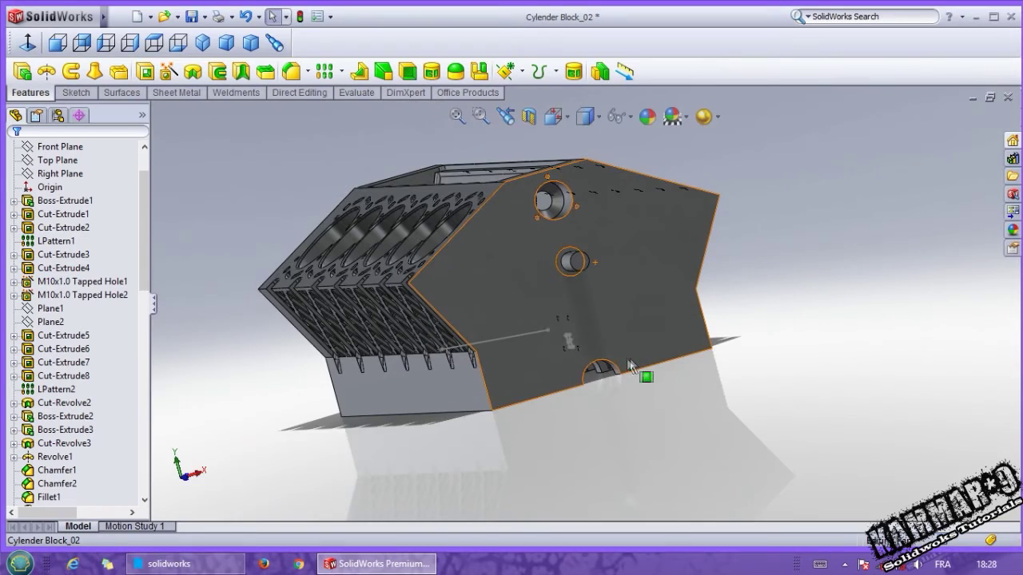
middle_drag(582, 262, 579, 329)
scroll(549, 260, down, 1)
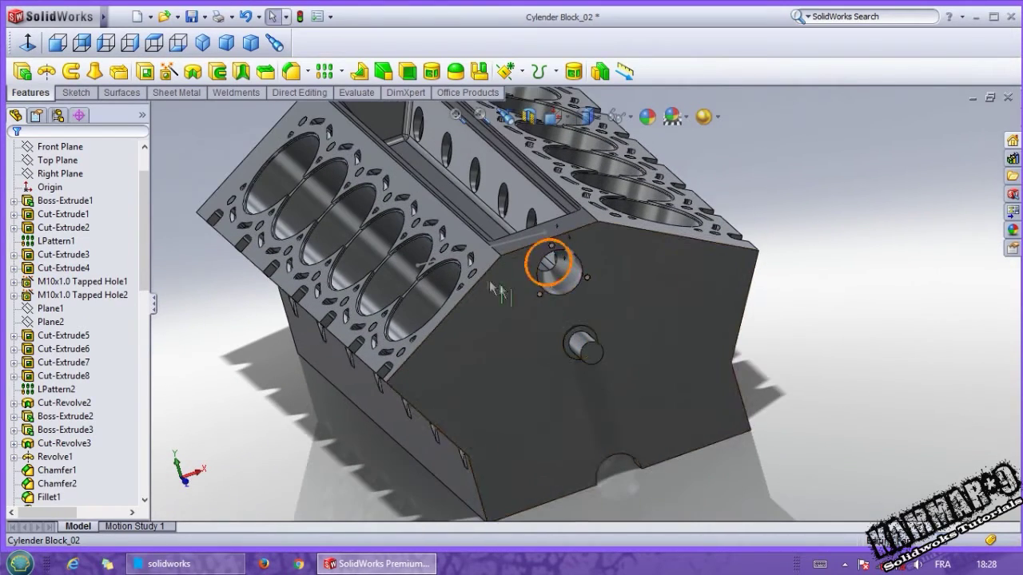
scroll(87, 347, down, 4)
scroll(168, 345, down, 2)
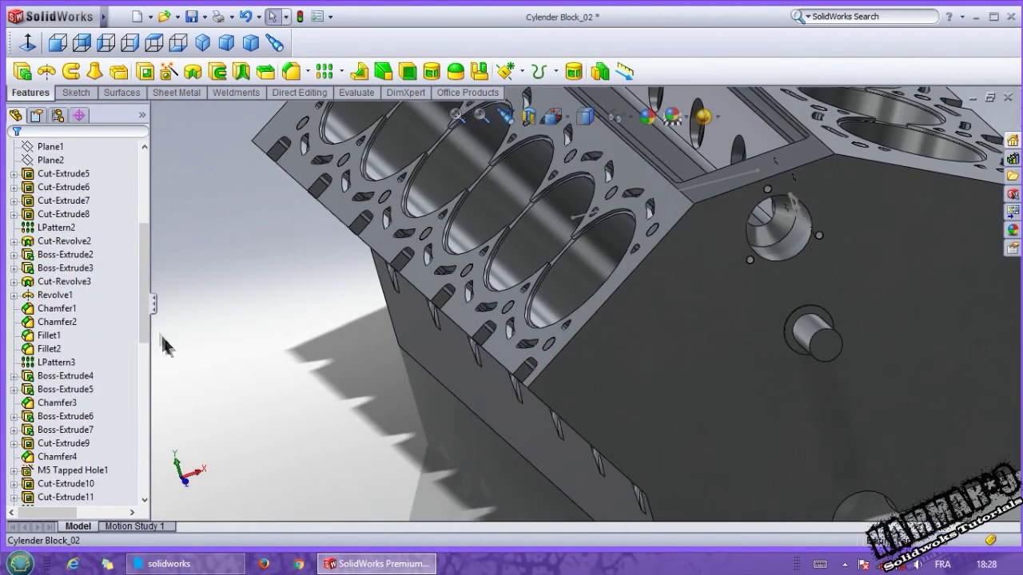
drag(143, 316, 152, 457)
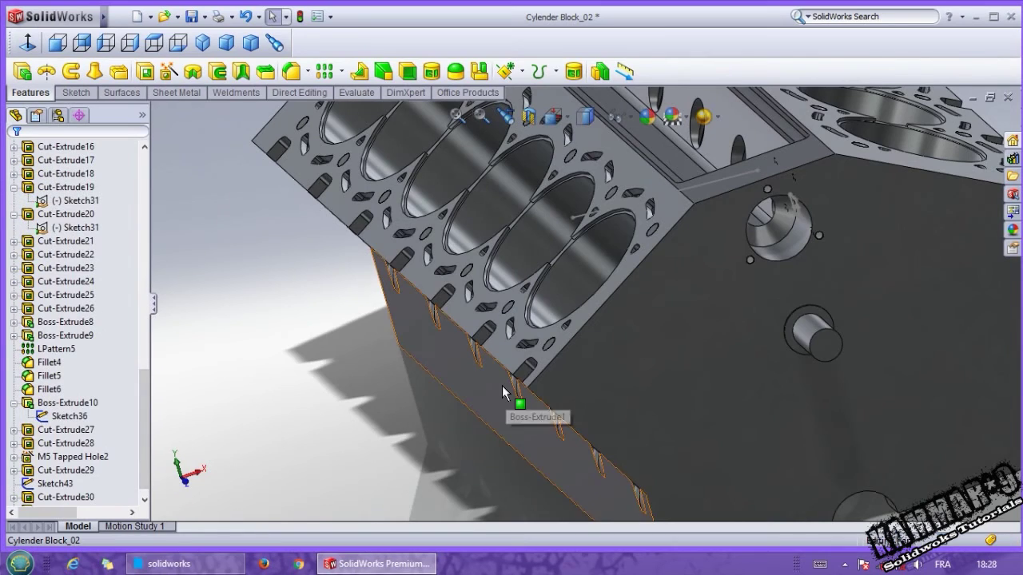
scroll(502, 385, up, 3)
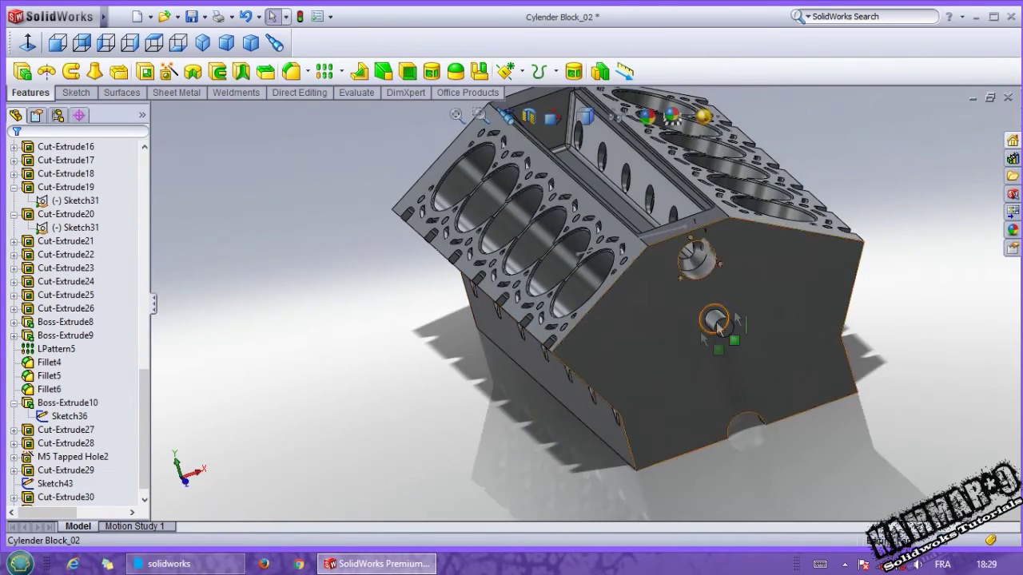
scroll(708, 320, down, 2)
middle_drag(706, 321, 505, 291)
key(Escape)
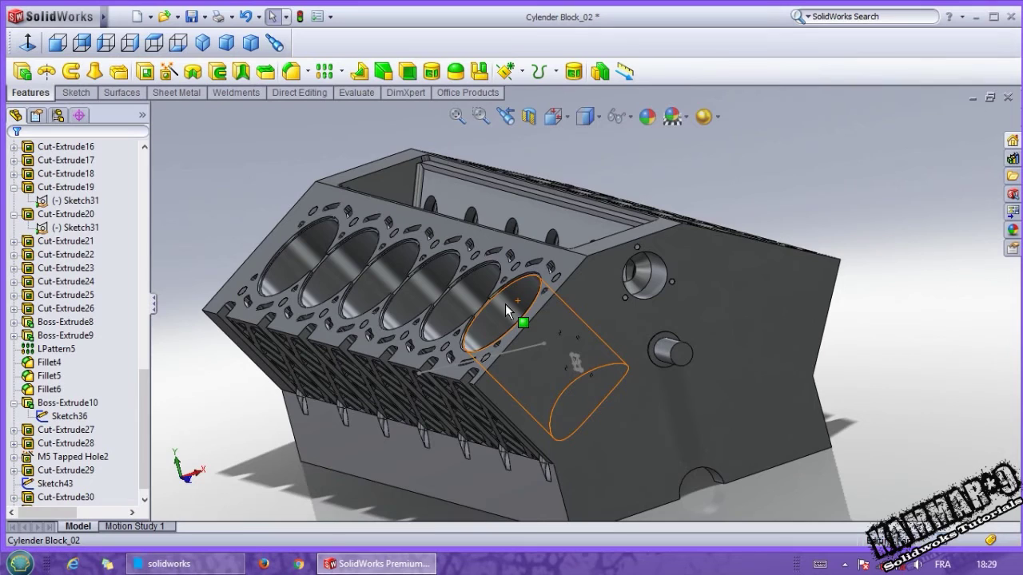
Save the Cylender Block_02 part
middle_drag(603, 290, 593, 398)
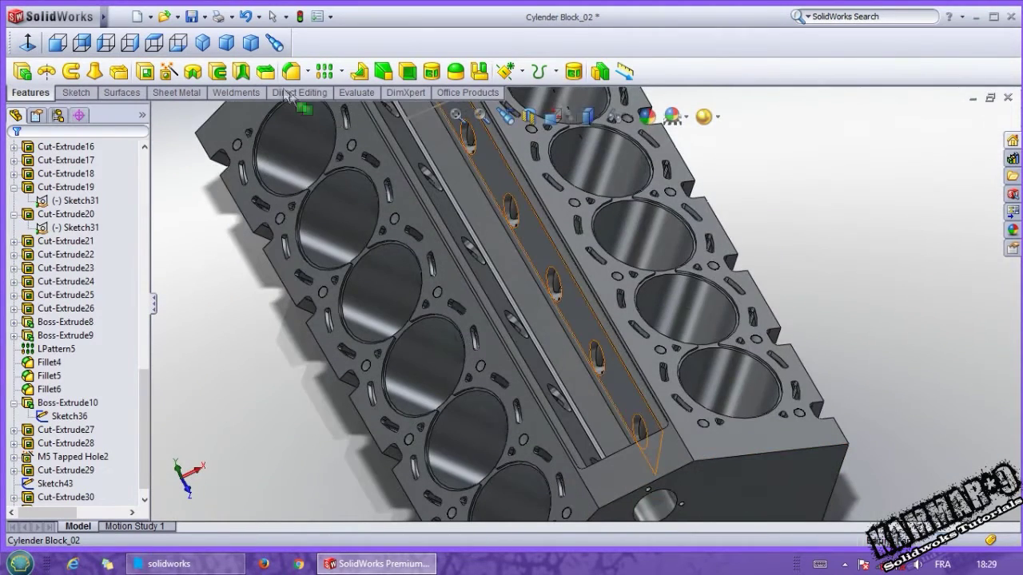
scroll(285, 90, up, 2)
click(193, 20)
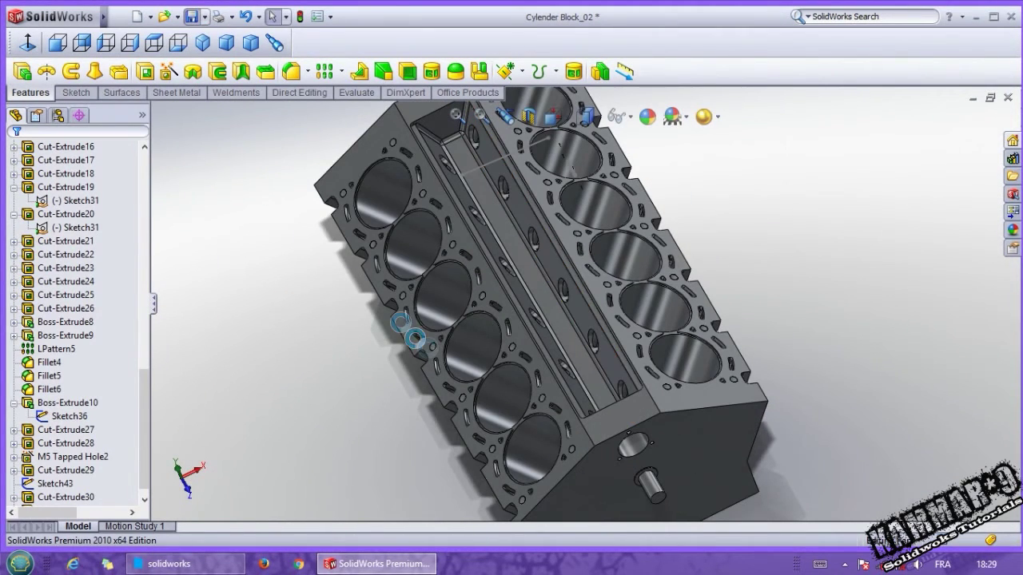
middle_drag(560, 249, 527, 370)
scroll(527, 369, down, 3)
middle_drag(583, 410, 582, 365)
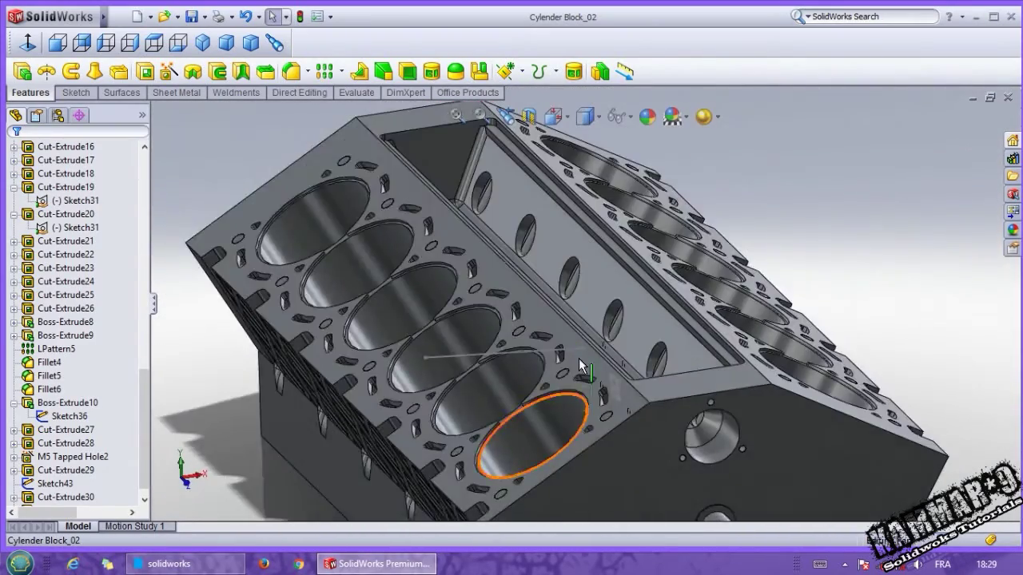
scroll(582, 365, up, 2)
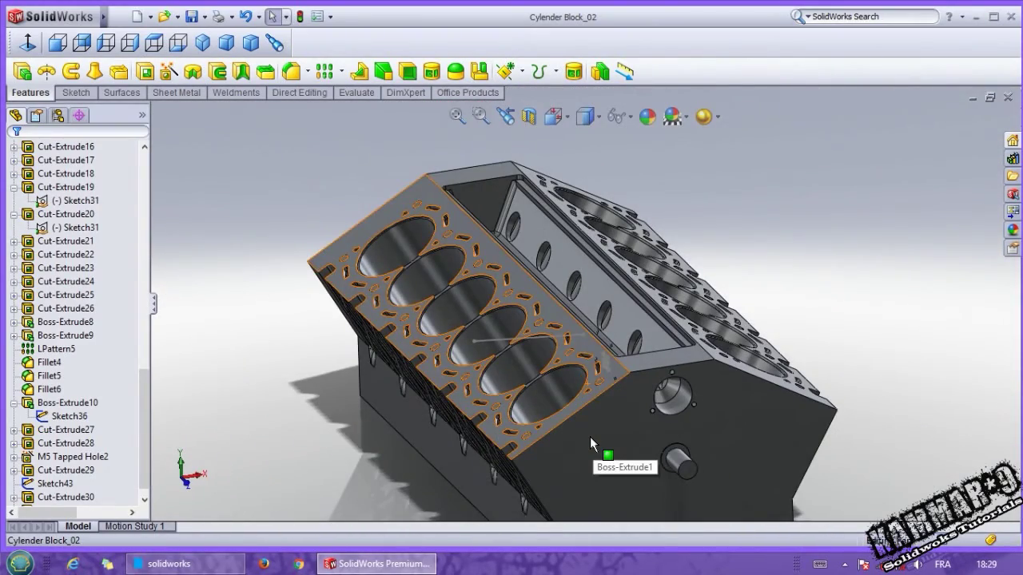